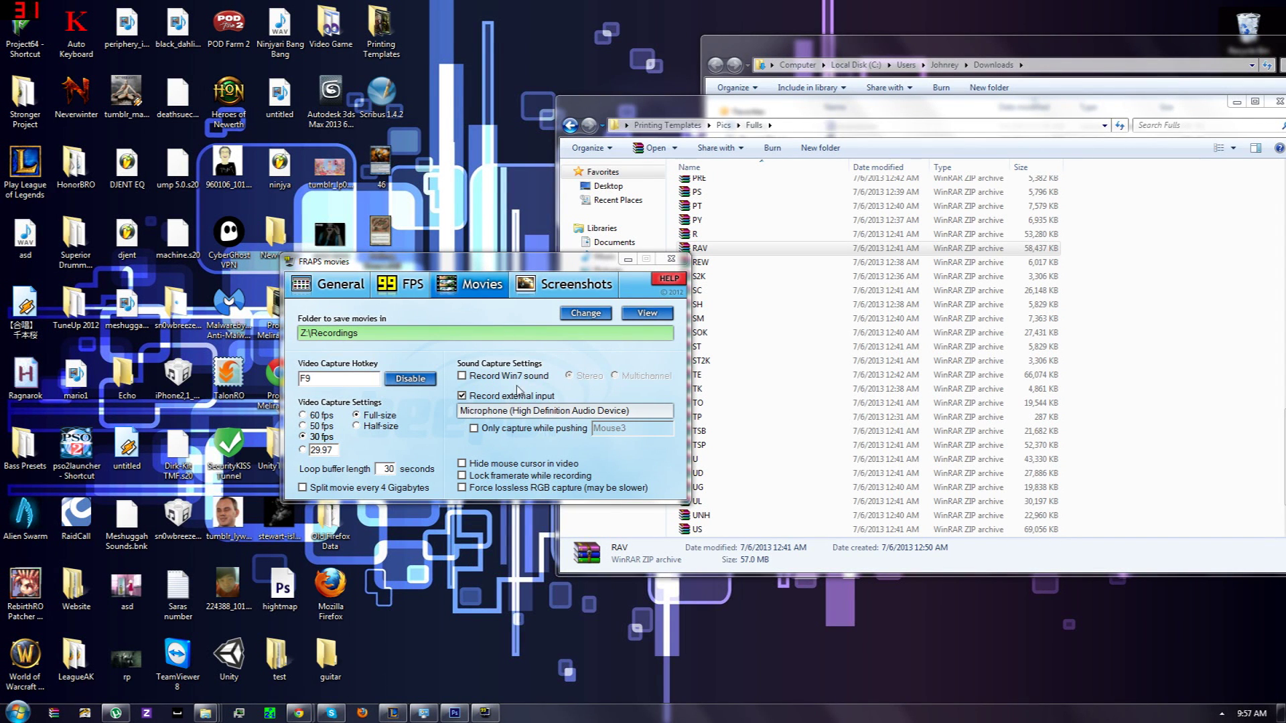
Minimize the Fulls and Downloads windows and close the keystroke target-window dialog.
{"action": "left_click", "coordinate": [1235, 104]}
{"action": "left_click", "coordinate": [1182, 50]}
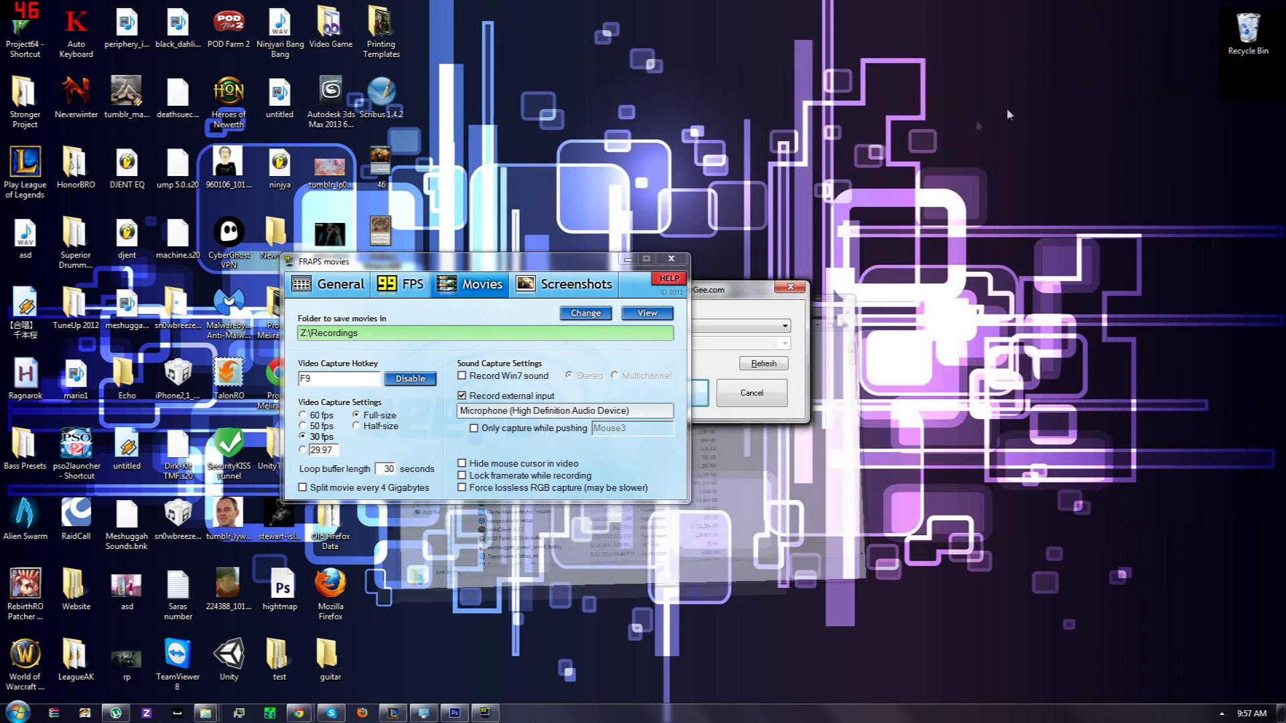
{"action": "left_click_drag", "start_coordinate": [589, 261], "coordinate": [1103, 190]}
{"action": "left_click", "coordinate": [760, 295]}
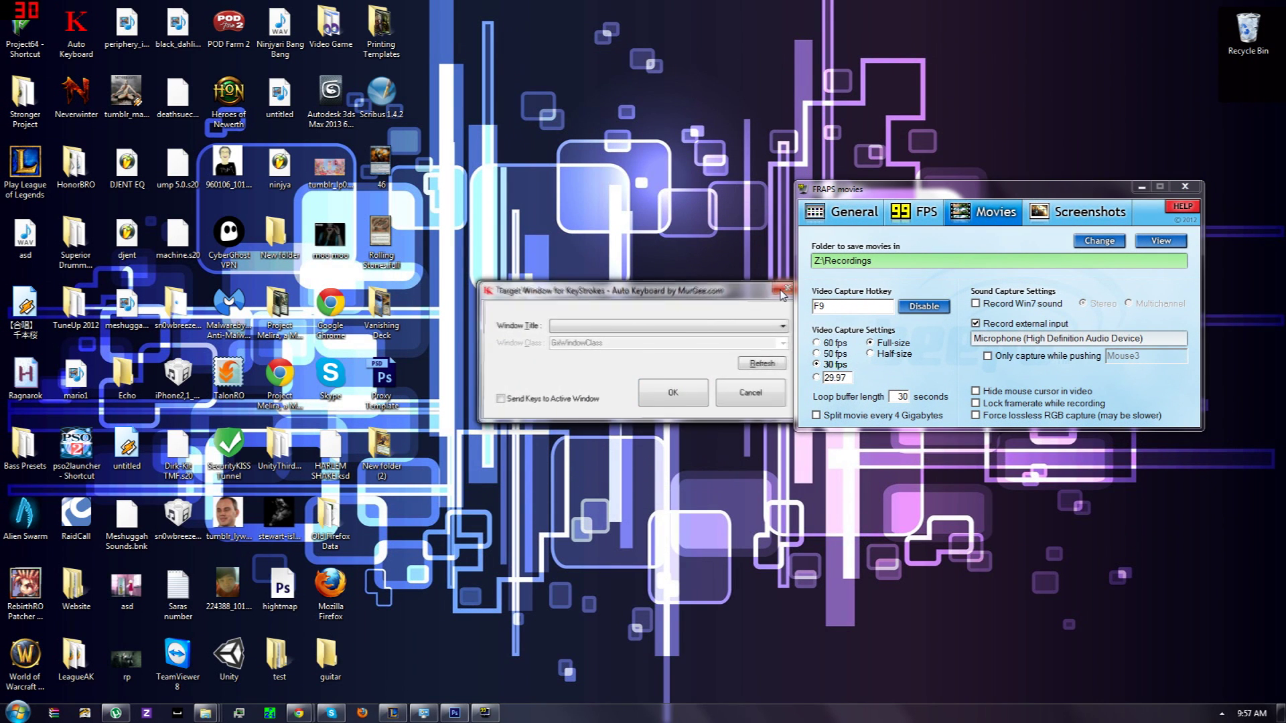
{"action": "left_click", "coordinate": [785, 292]}
{"action": "left_click_drag", "start_coordinate": [940, 213], "coordinate": [990, 107]}
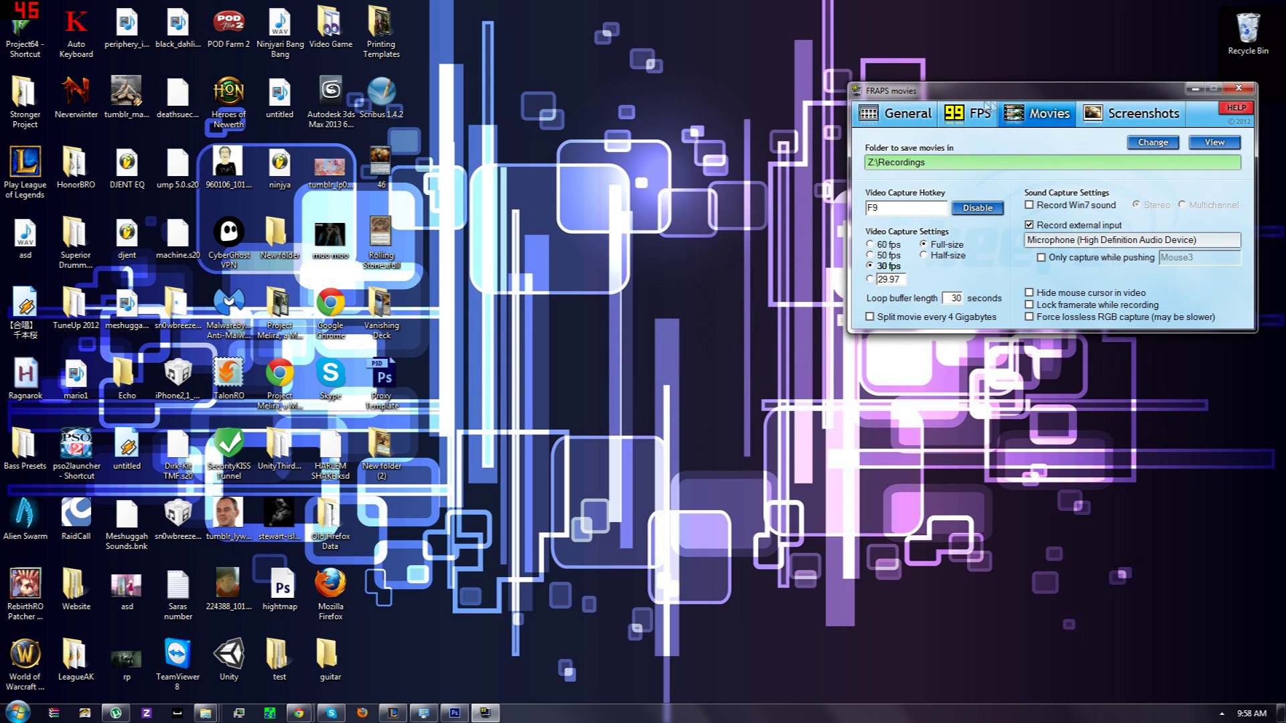
Empty the Recycle Bin, permanently deleting its 29 items.
{"action": "right_click", "coordinate": [1247, 27]}
{"action": "left_click", "coordinate": [1138, 51]}
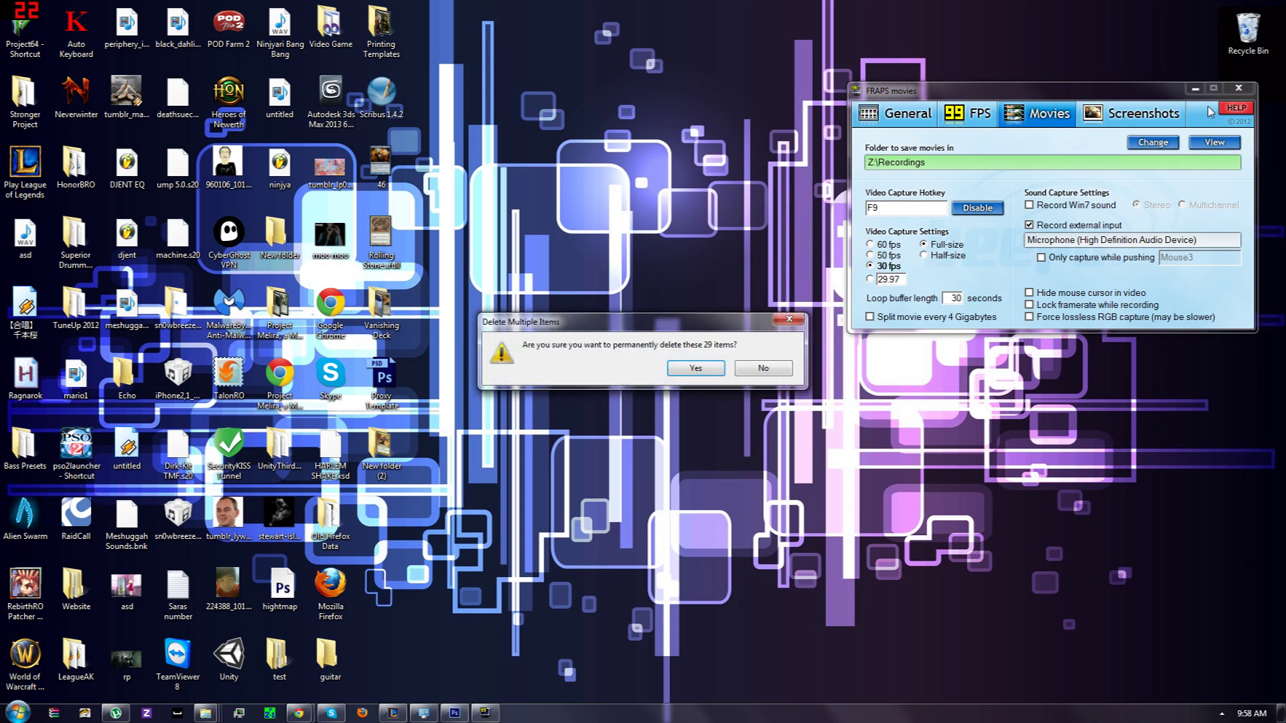
{"action": "left_click", "coordinate": [697, 369]}
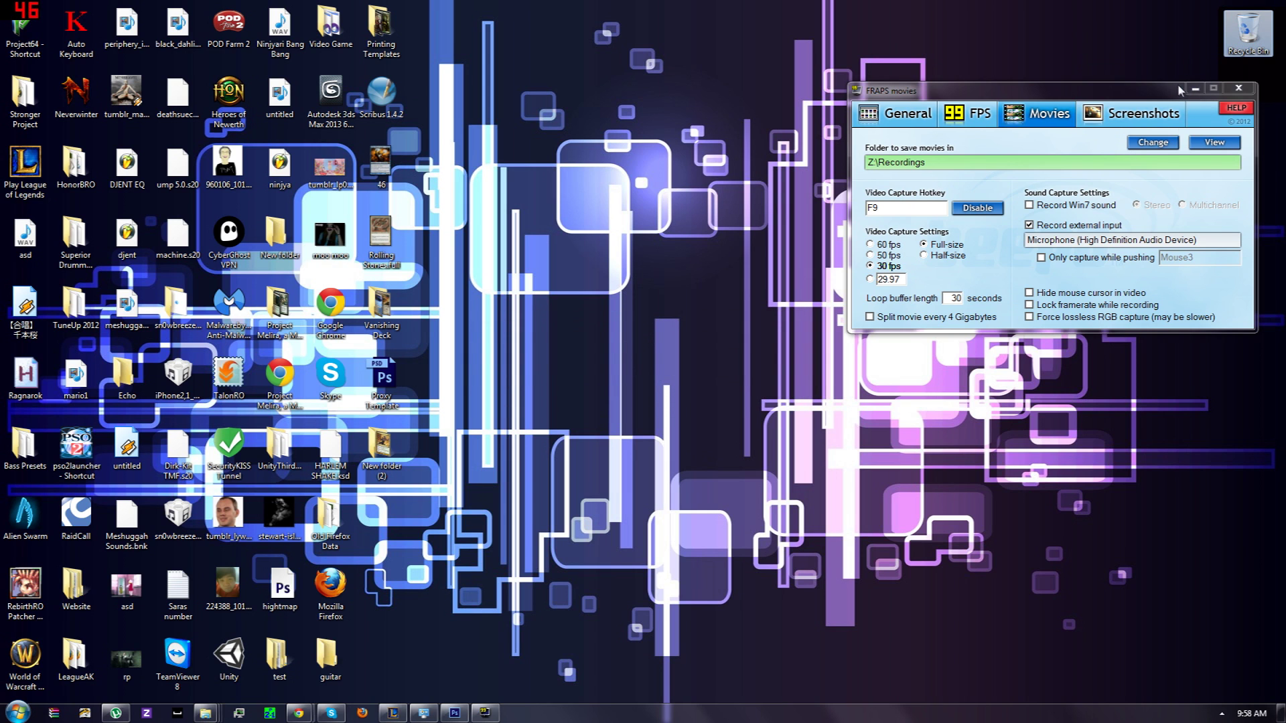
Exit Fraps and leave the Photoshop proxy template minimized.
{"action": "mouse_move", "coordinate": [1180, 90]}
{"action": "left_mouse_down"}
{"action": "mouse_move", "coordinate": [1147, 94]}
{"action": "mouse_move", "coordinate": [1181, 75]}
{"action": "left_mouse_up"}
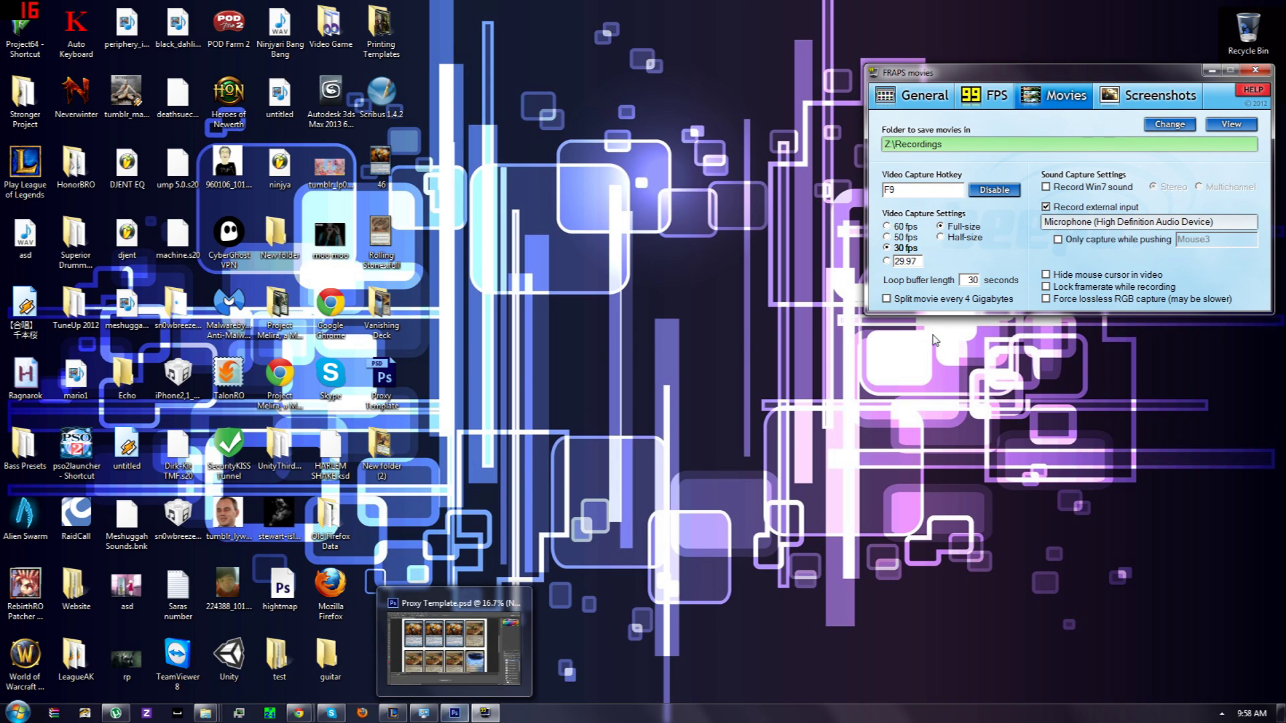
{"action": "left_click", "coordinate": [1247, 74]}
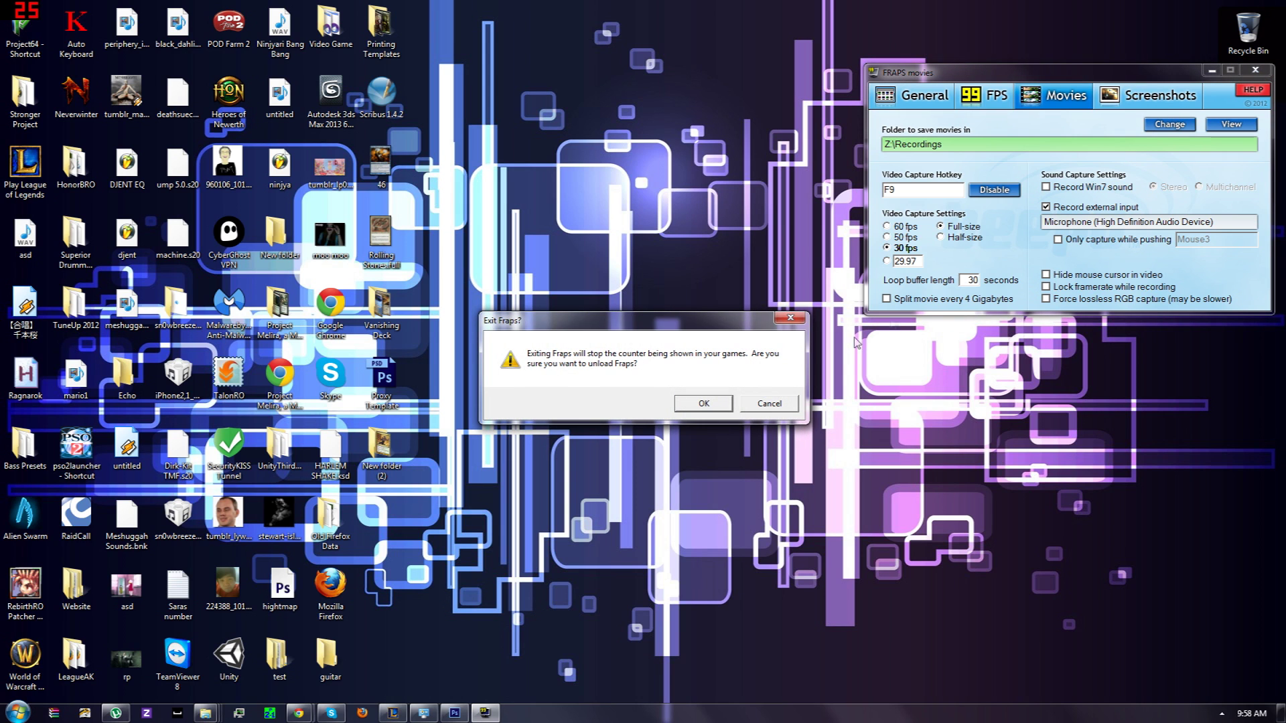
{"action": "left_click", "coordinate": [729, 409]}
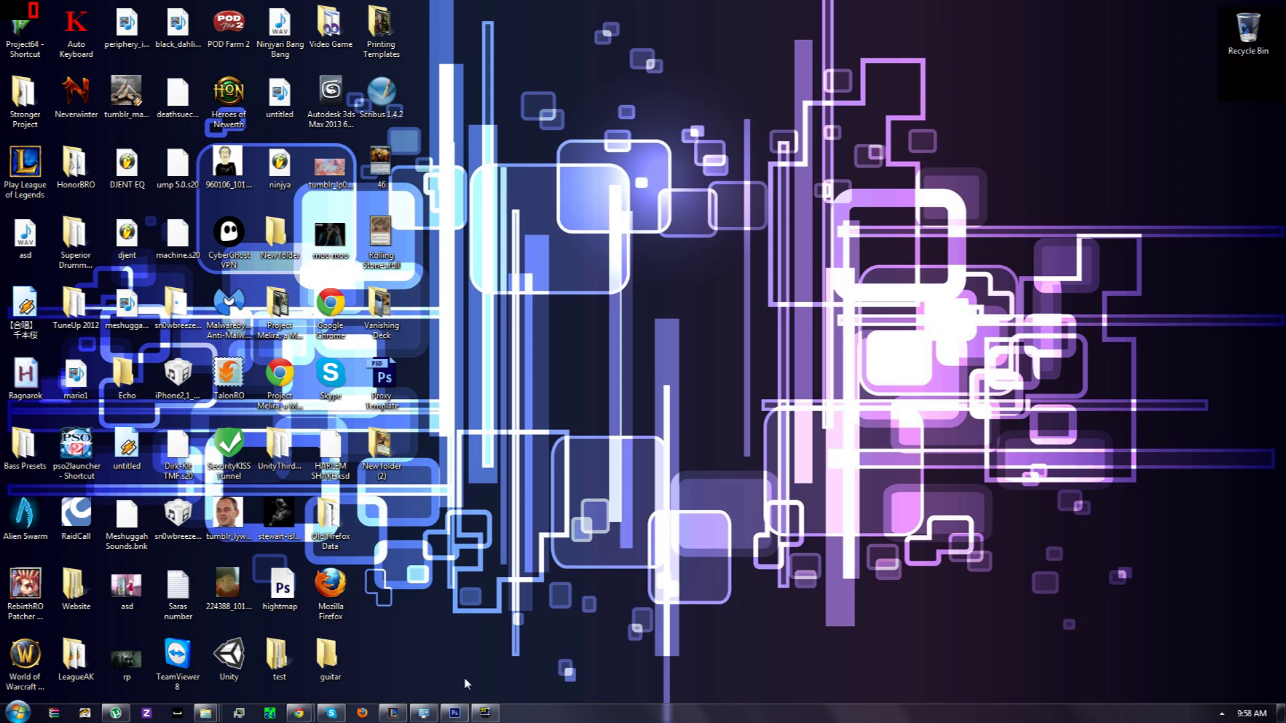
{"action": "left_click", "coordinate": [454, 712]}
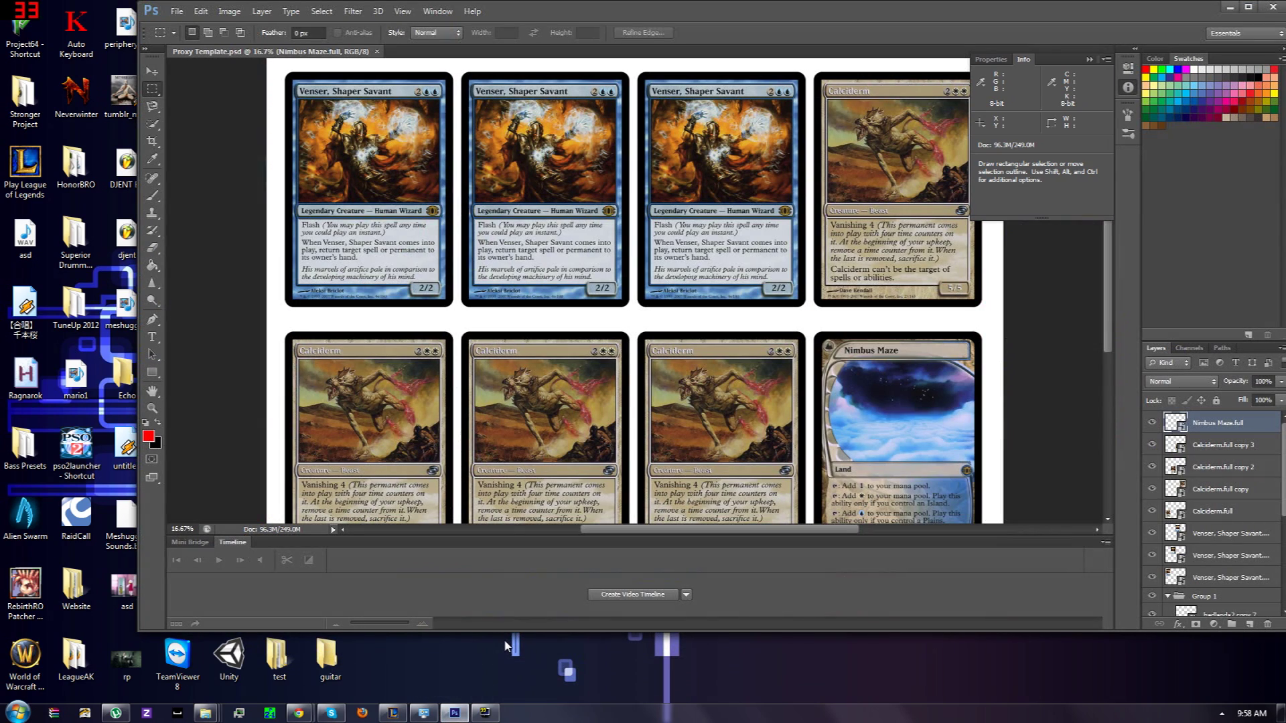
{"action": "left_click", "coordinate": [461, 713]}
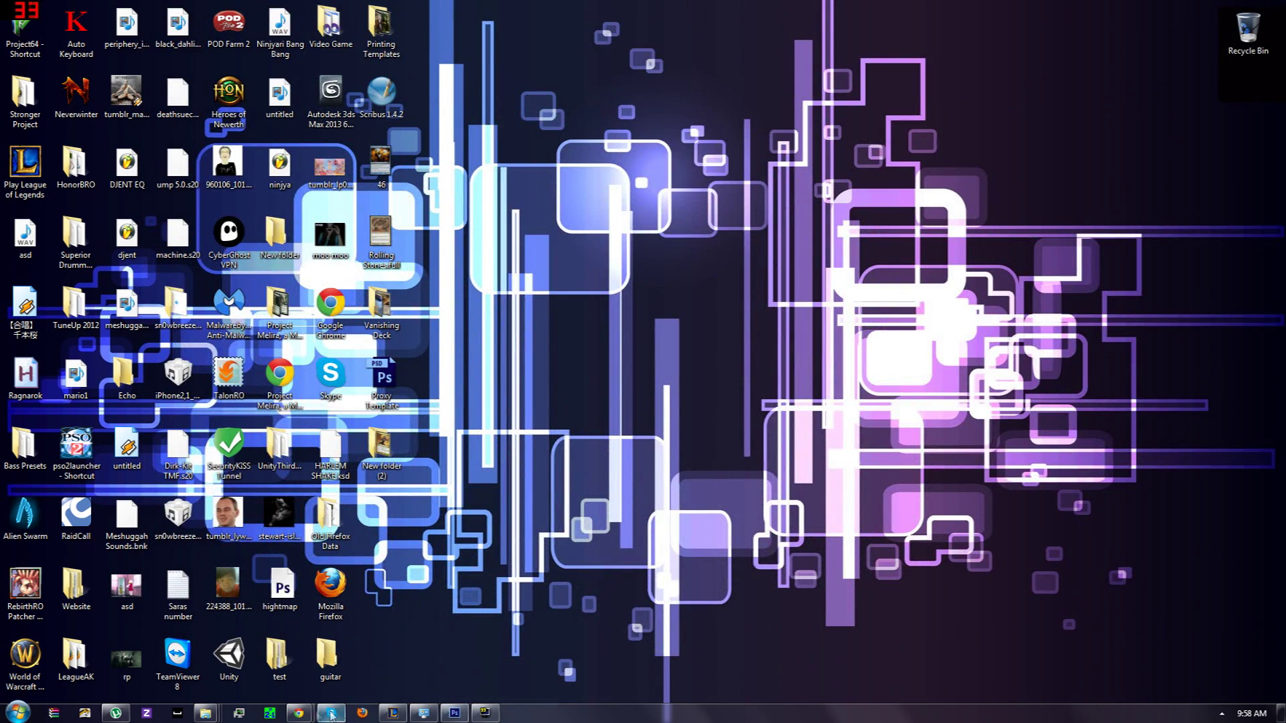
Go to the Dropbox Photos gallery in Chrome and preview the Deranged Hermit card.
{"action": "mouse_move", "coordinate": [303, 714]}
{"action": "left_click", "coordinate": [348, 653]}
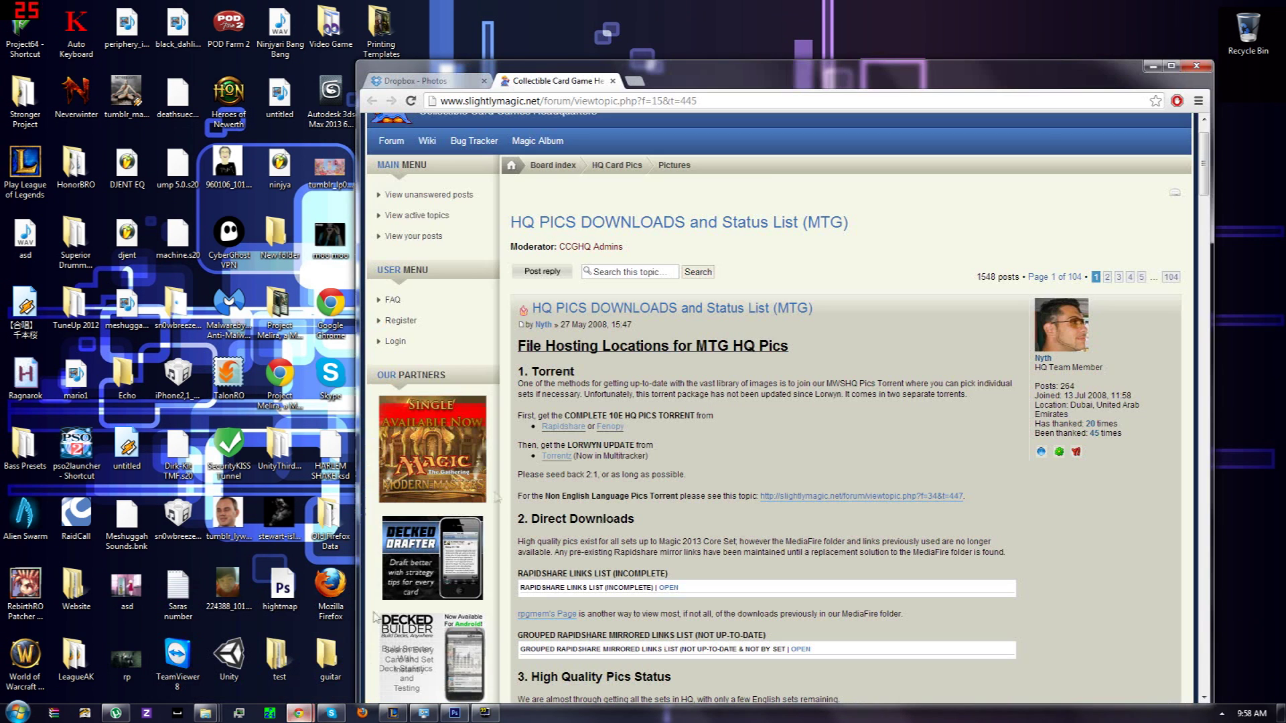
{"action": "left_click", "coordinate": [427, 86]}
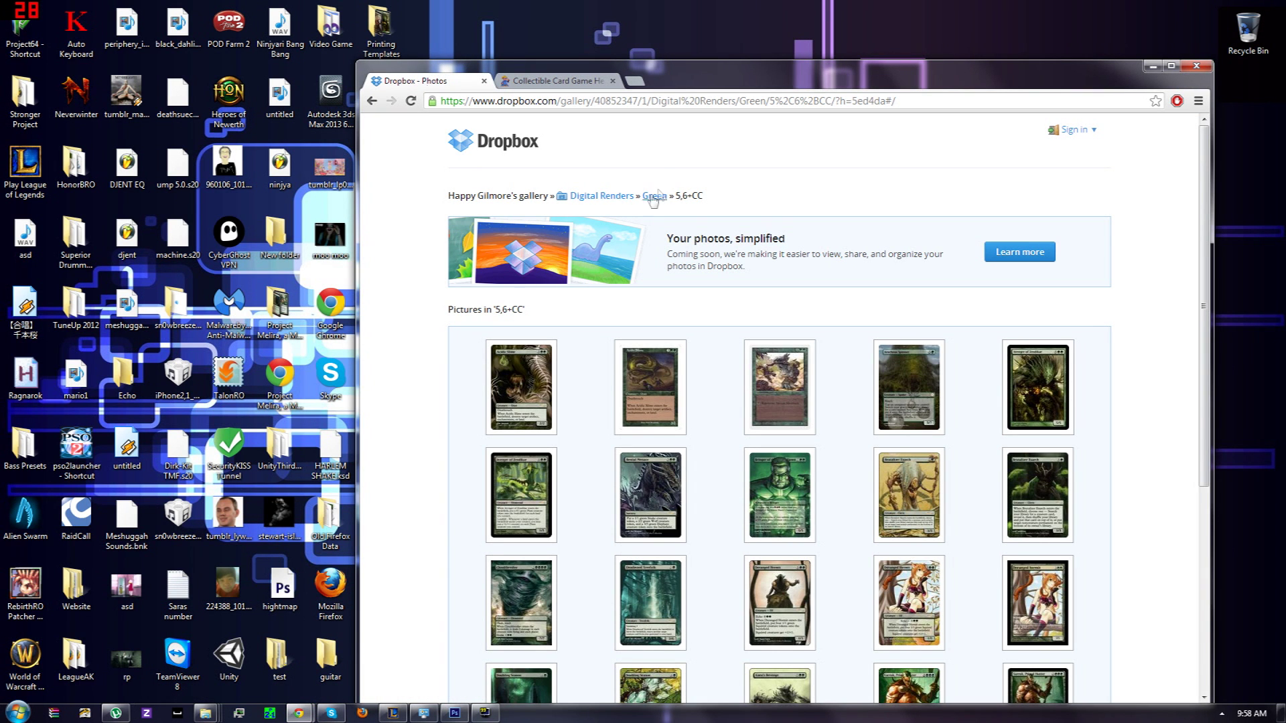
{"action": "key", "text": "ctrl+l"}
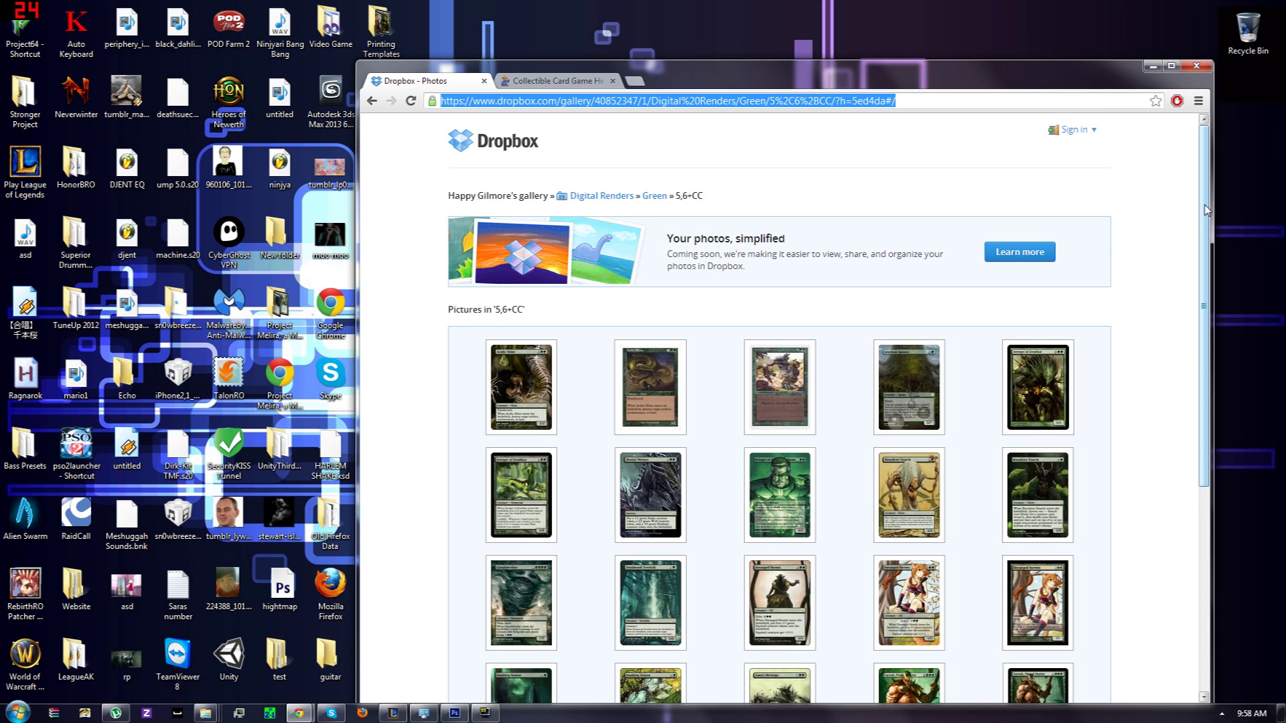
{"action": "left_click", "coordinate": [372, 100]}
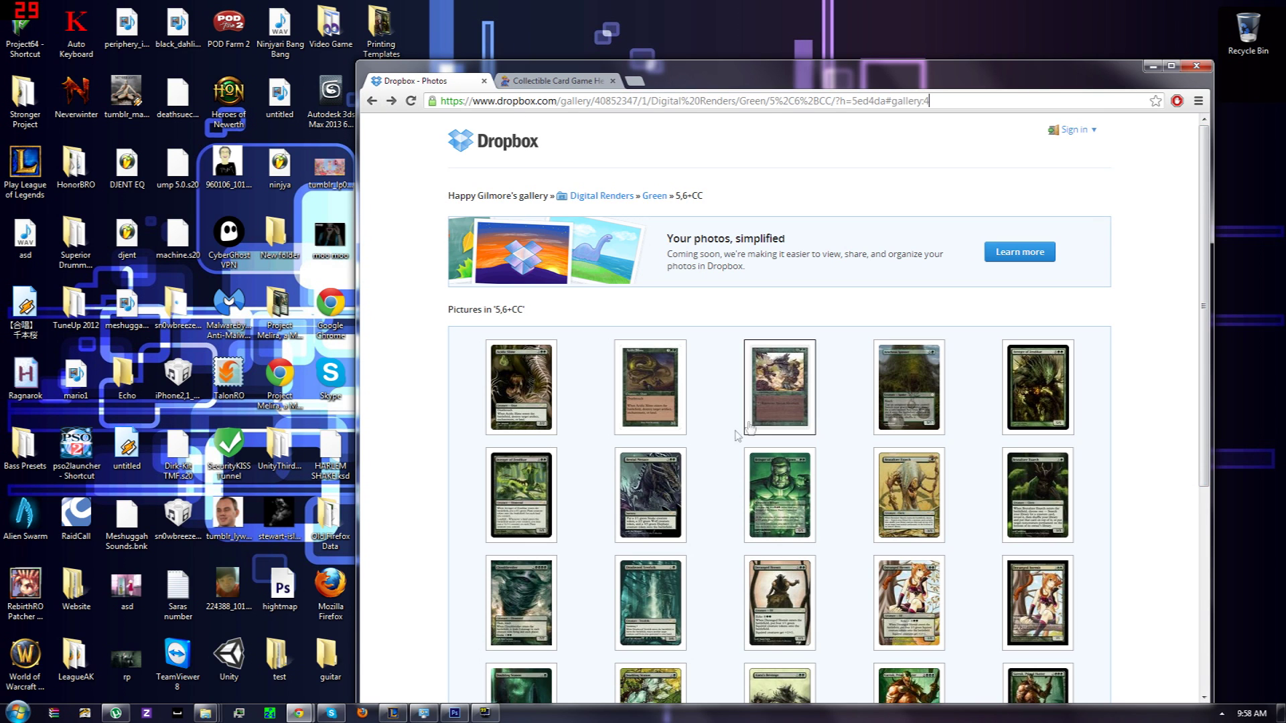
{"action": "scroll", "coordinate": [1005, 482], "scroll_direction": "down", "scroll_amount": 4}
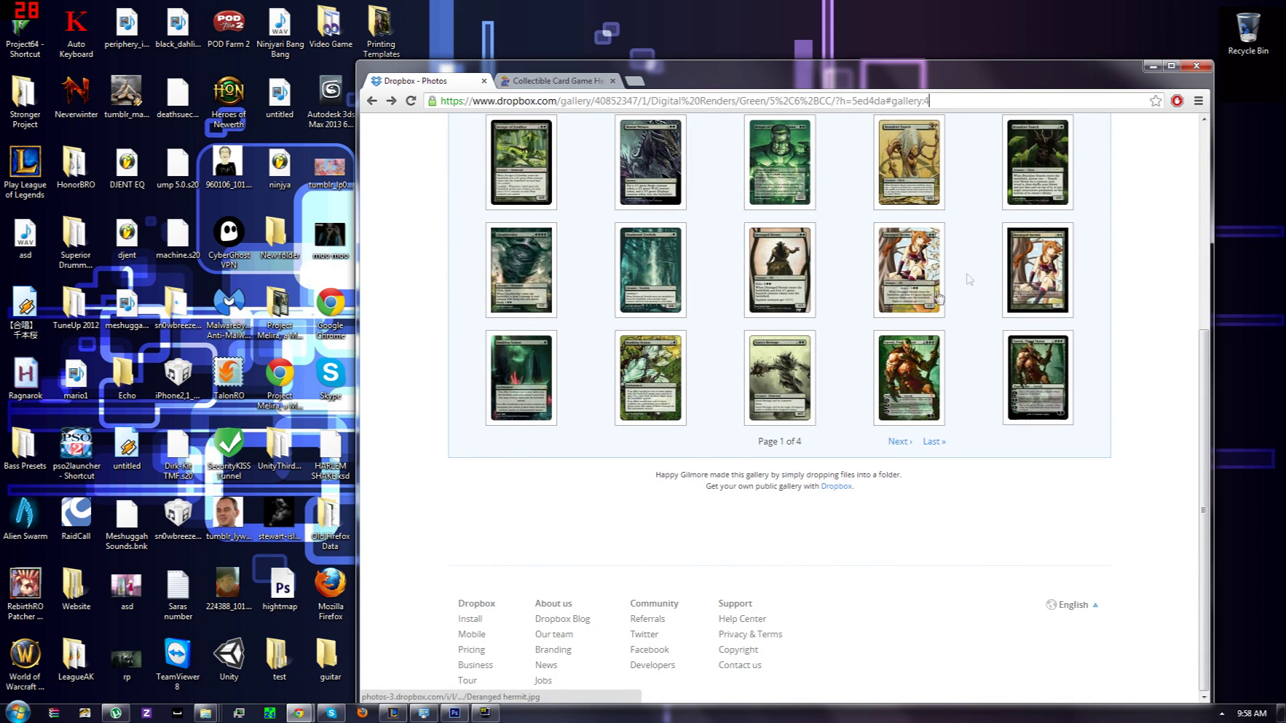
{"action": "left_click", "coordinate": [923, 283]}
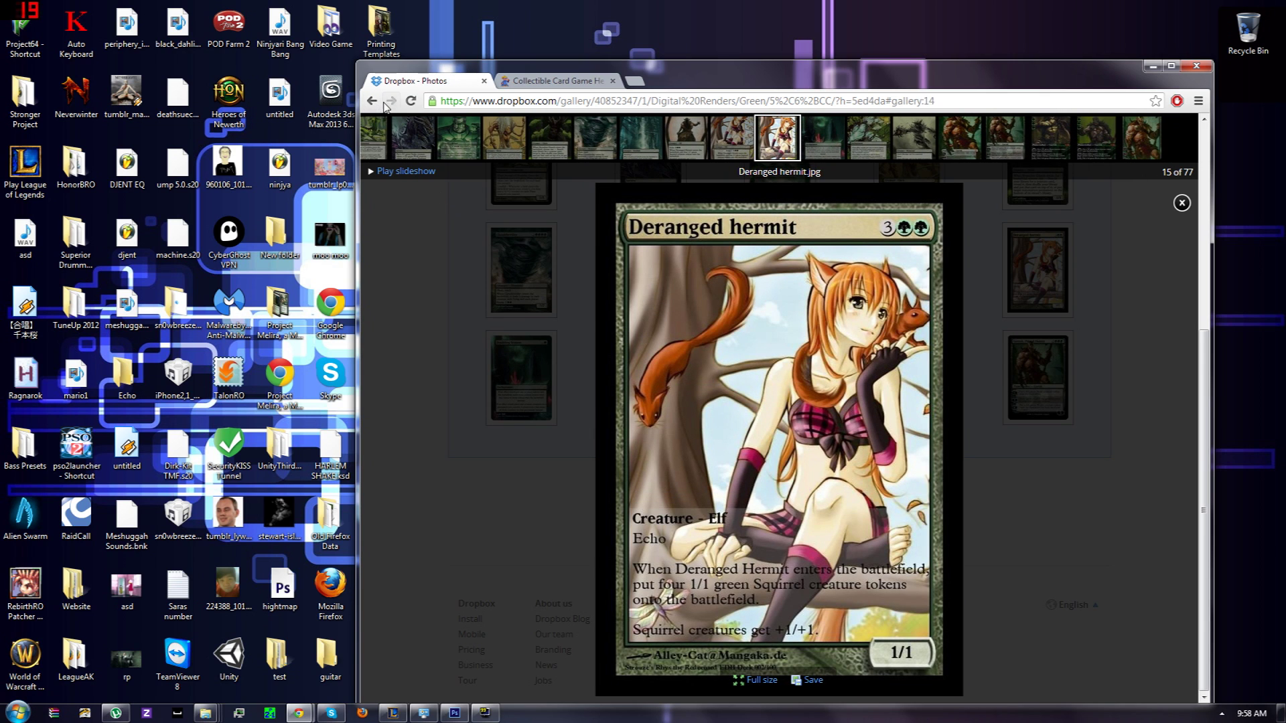
{"action": "left_click", "coordinate": [1181, 203]}
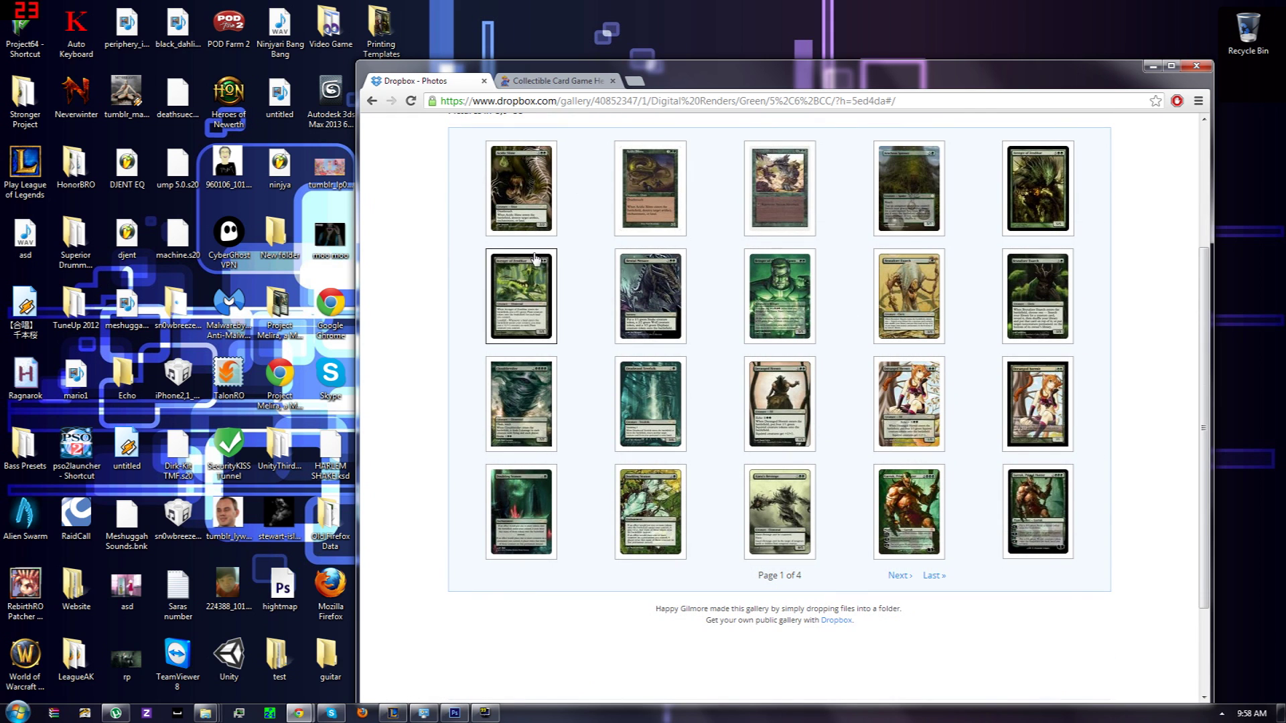
Open avenger of zendikar2.png full size and download it.
{"action": "left_click", "coordinate": [1031, 216]}
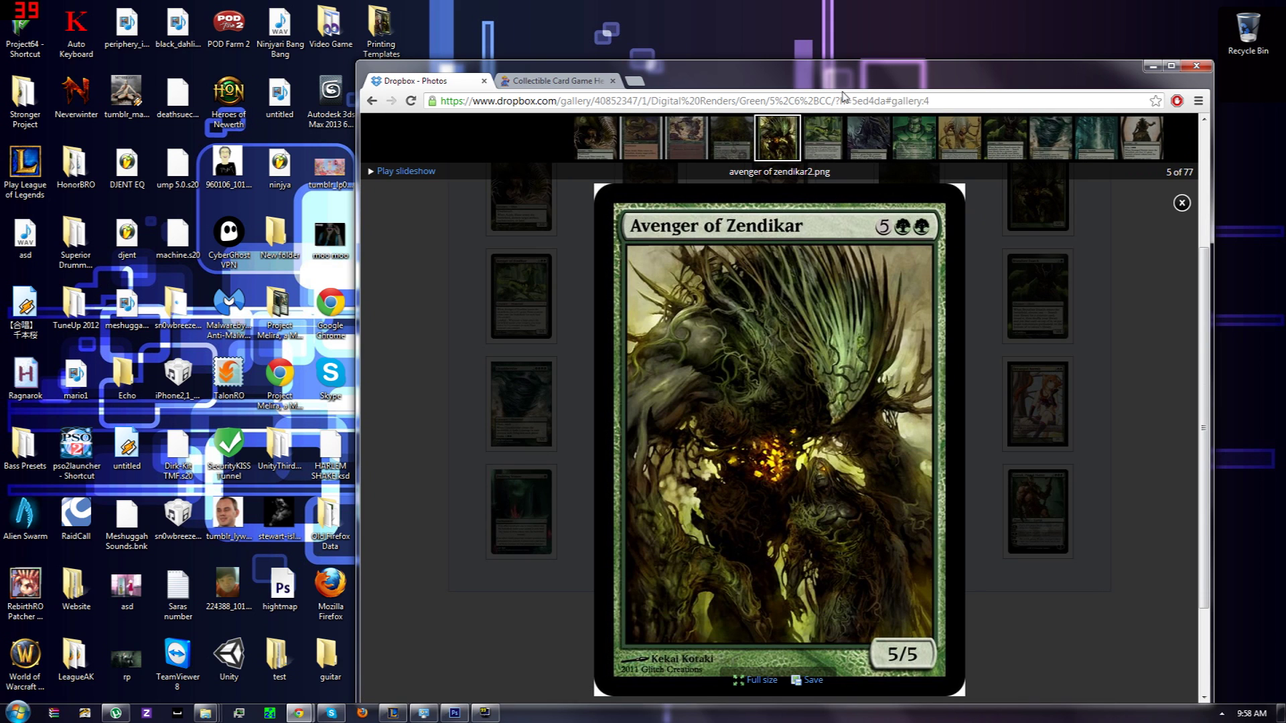
{"action": "left_click_drag", "start_coordinate": [737, 66], "coordinate": [809, 14]}
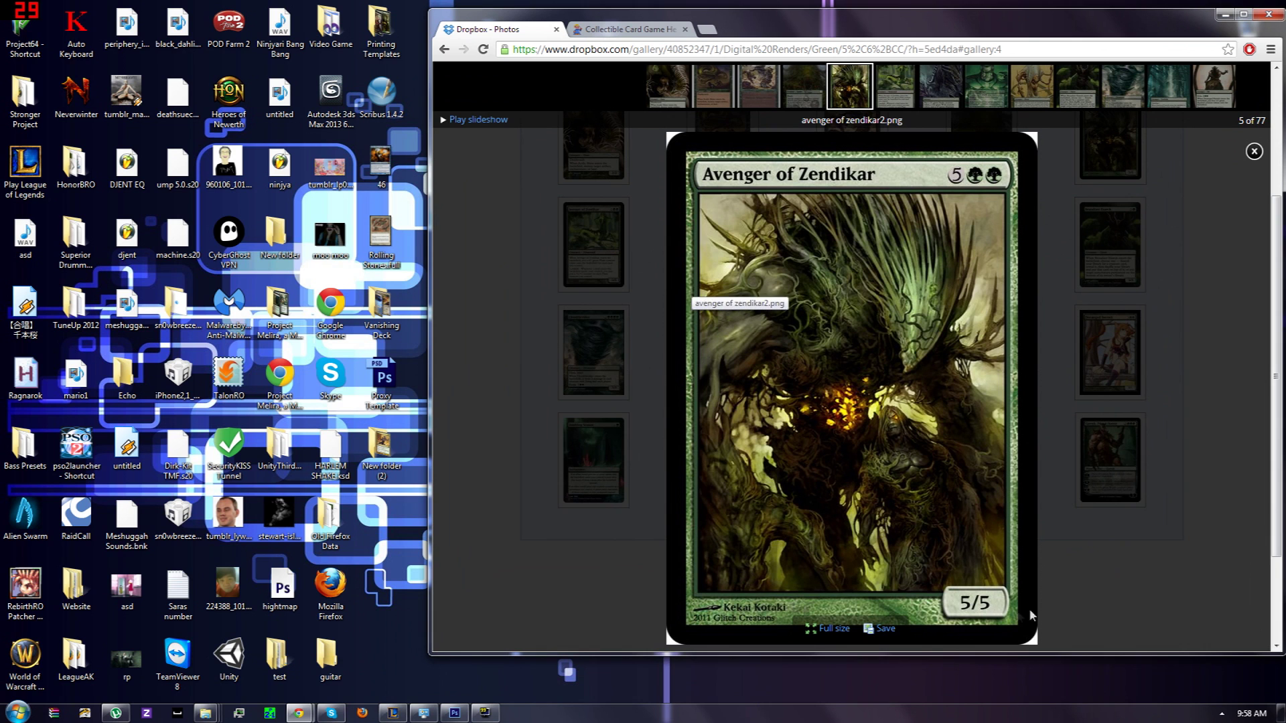
{"action": "left_click_drag", "start_coordinate": [770, 14], "coordinate": [845, 16]}
{"action": "key", "text": "Right"}
{"action": "key", "text": "Left"}
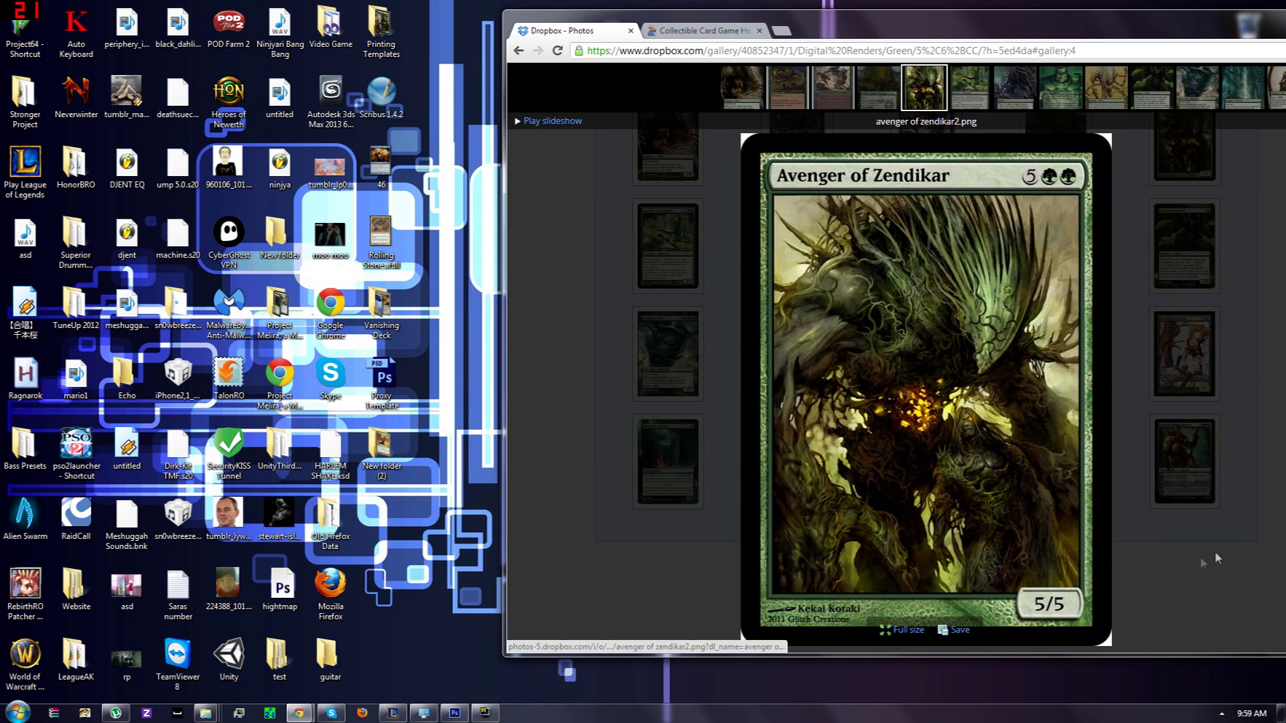
{"action": "left_click", "coordinate": [1185, 579]}
{"action": "left_click", "coordinate": [1184, 137]}
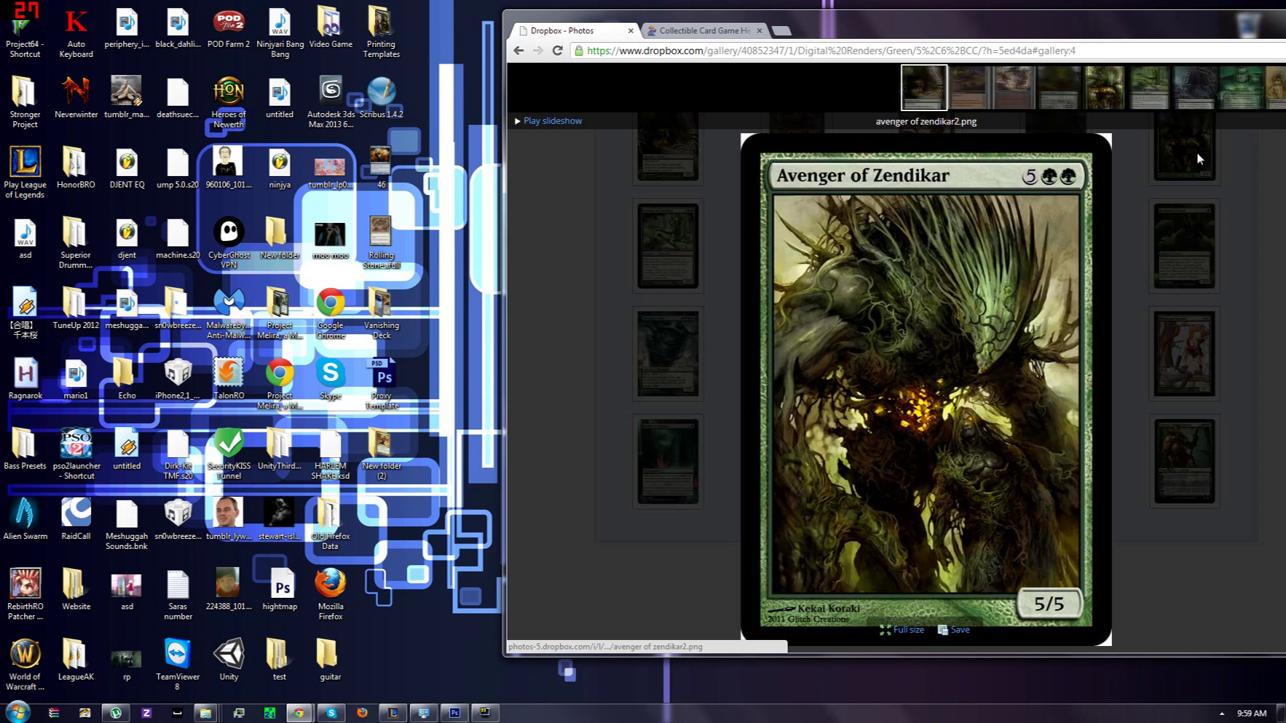
{"action": "left_click", "coordinate": [942, 633]}
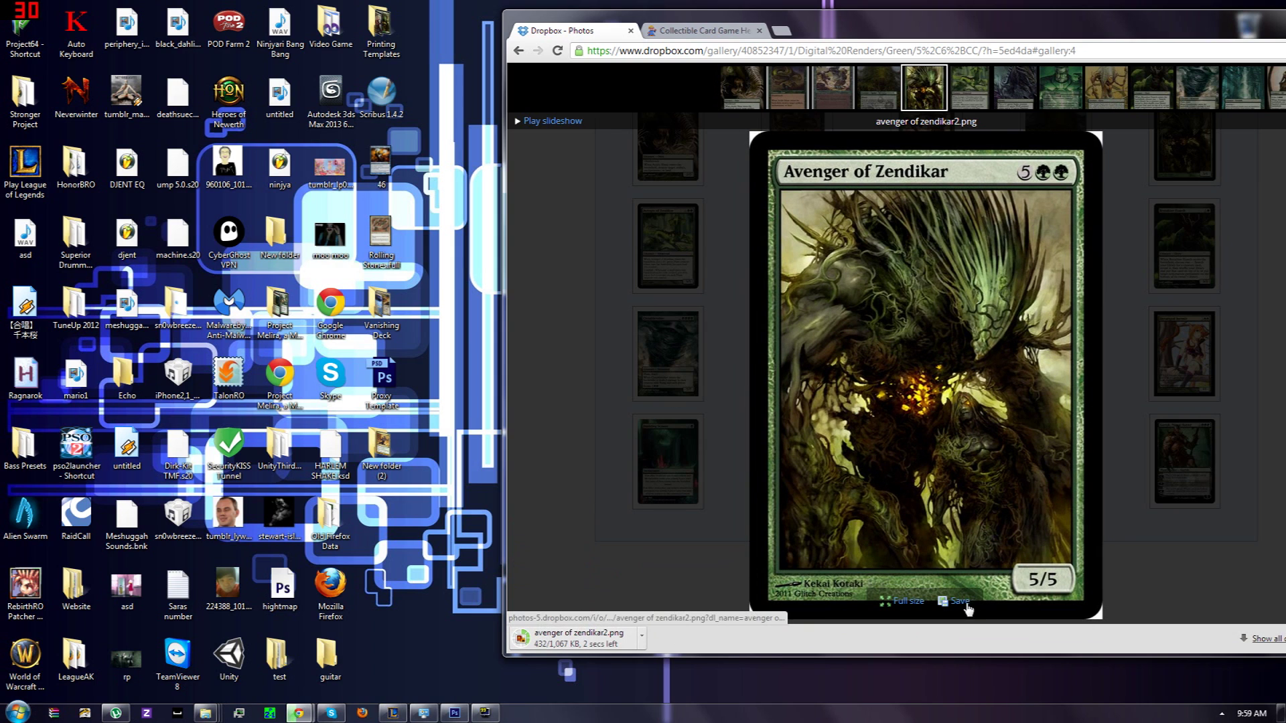
Show the downloaded avenger of zendikar2.png in its Downloads folder.
{"action": "right_click", "coordinate": [871, 307]}
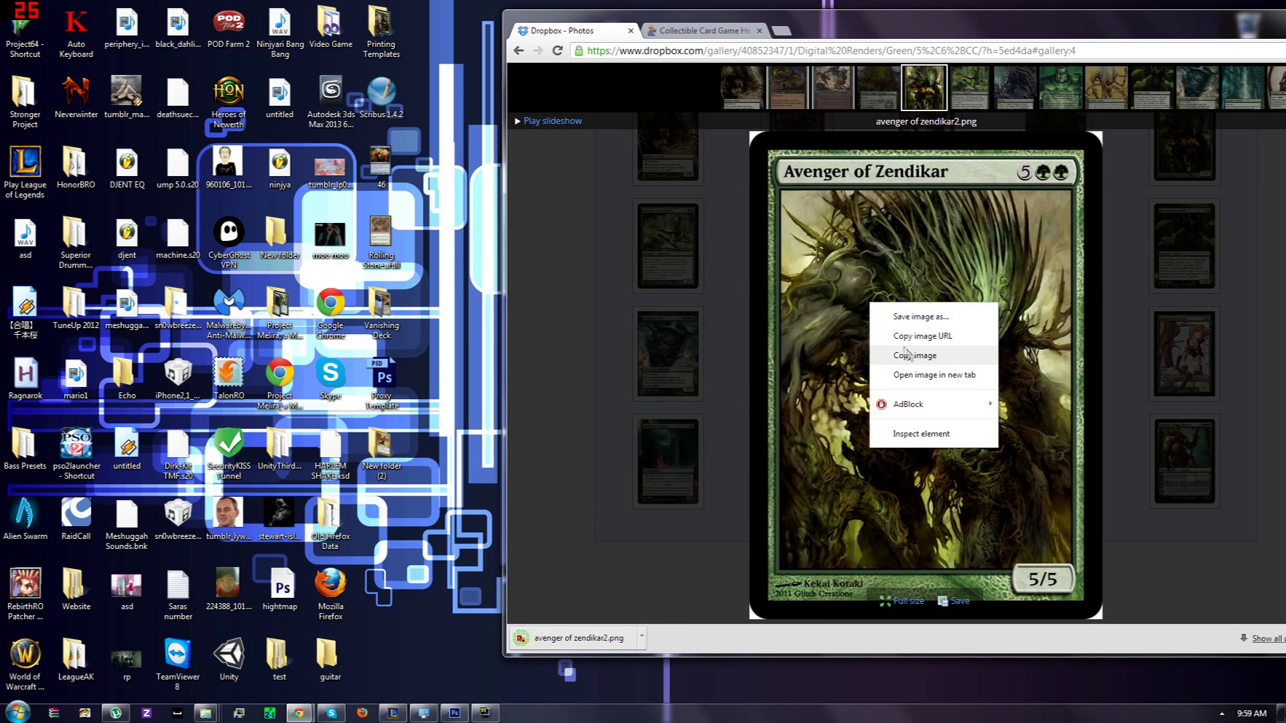
{"action": "left_click", "coordinate": [641, 638]}
{"action": "left_click", "coordinate": [686, 582]}
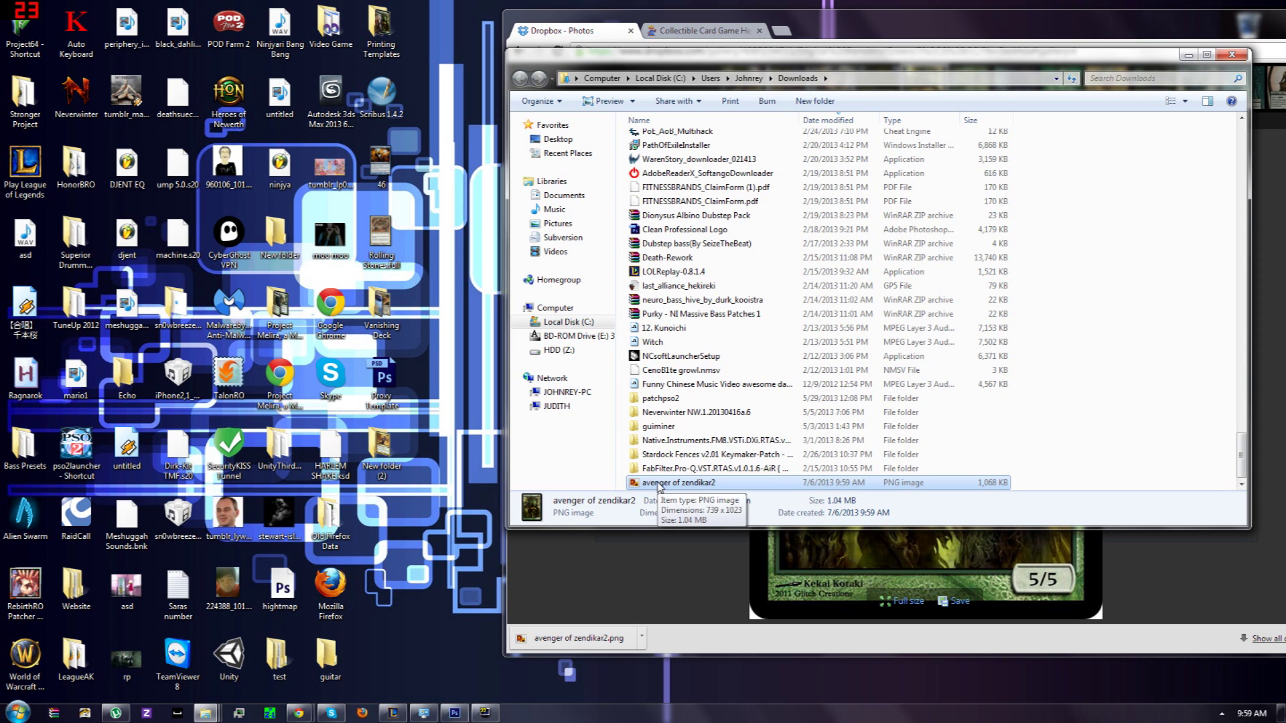
Put avenger of zendikar2 into Printing Templates, close Downloads, and return to the Dropbox gallery.
{"action": "left_click", "coordinate": [392, 53]}
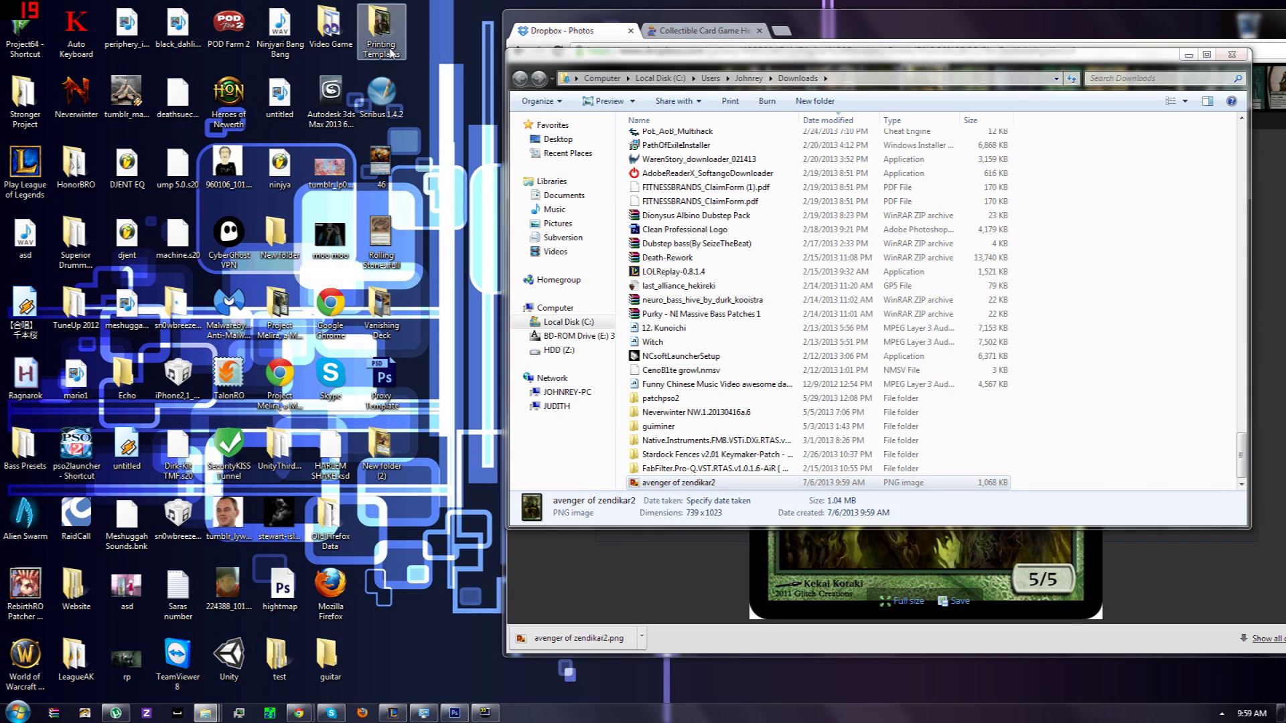
{"action": "double_click", "coordinate": [391, 54]}
{"action": "left_click_drag", "start_coordinate": [737, 84], "coordinate": [1009, 108]}
{"action": "left_click", "coordinate": [1173, 201]}
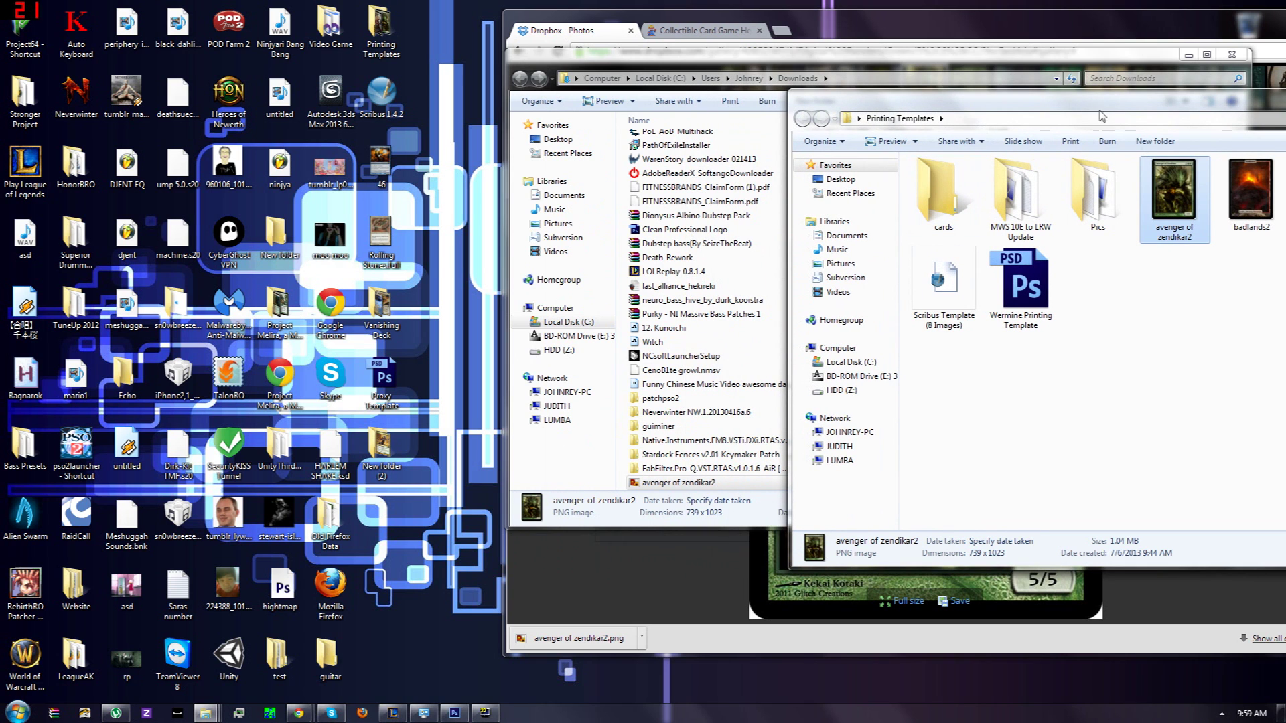
{"action": "left_click", "coordinate": [1007, 65]}
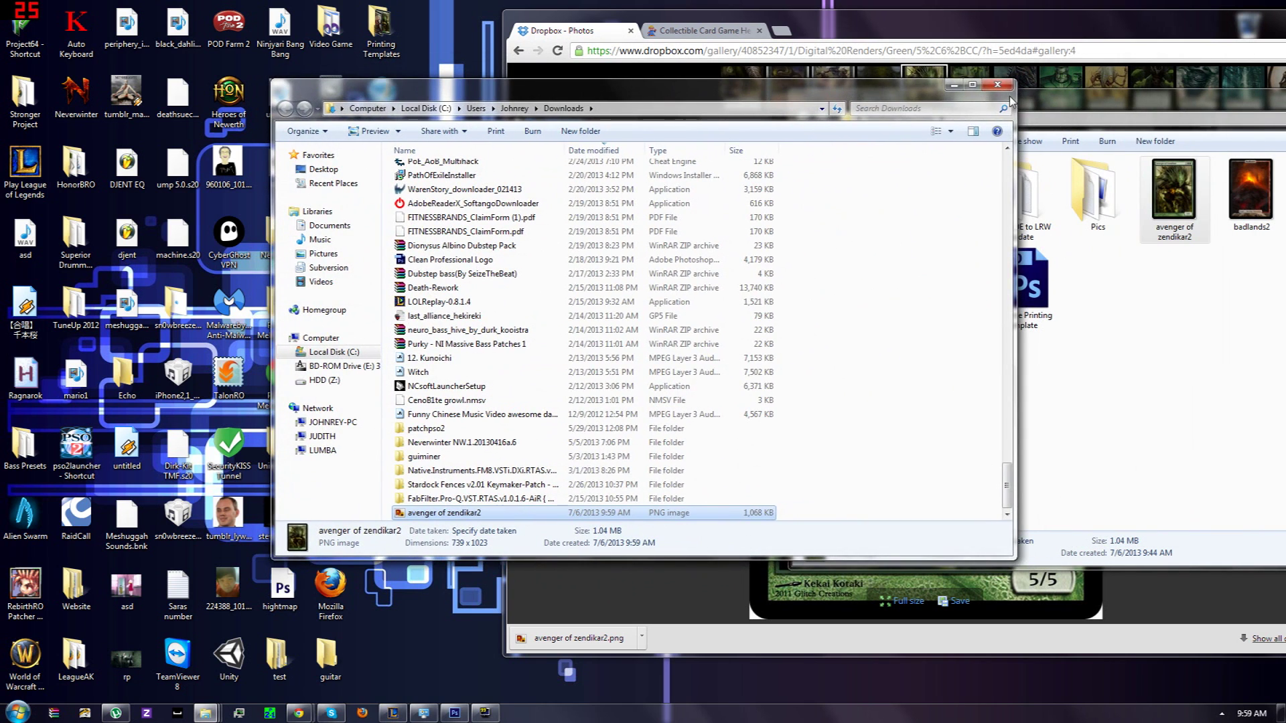
{"action": "key", "text": "alt+F4"}
{"action": "left_click", "coordinate": [693, 521]}
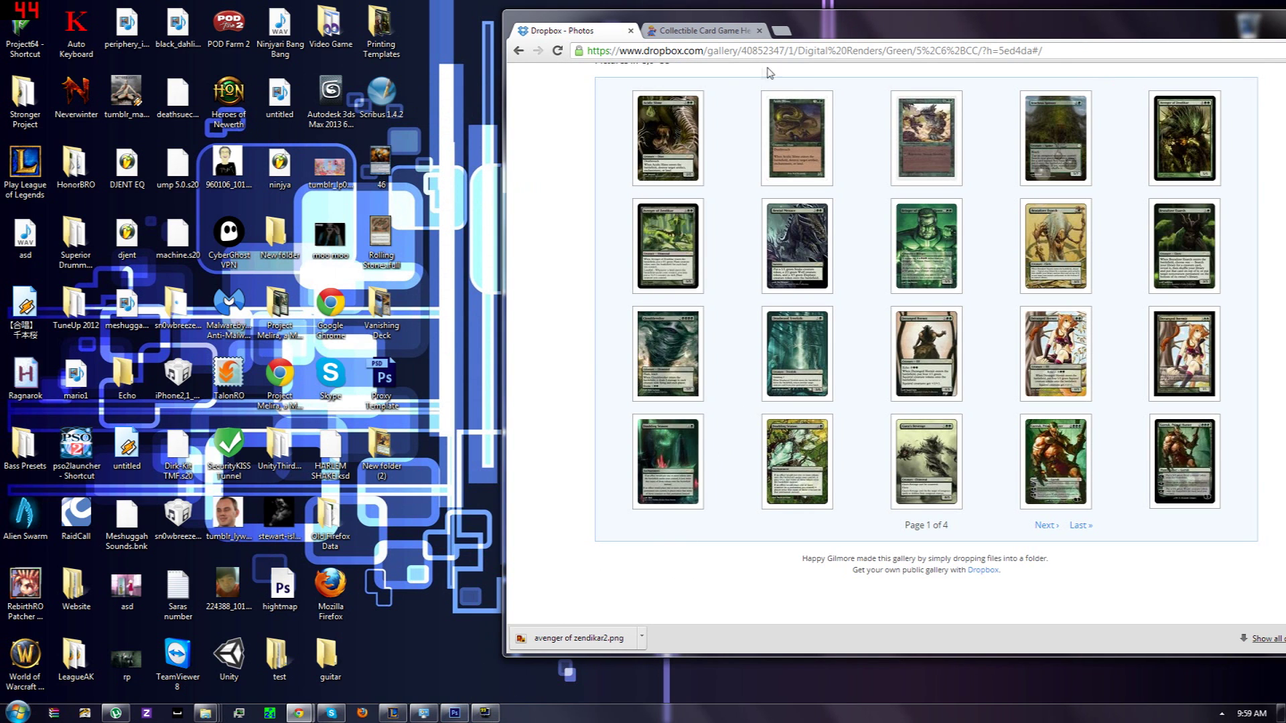
Open the HQ pics forum topic and highlight the COMPLETE 10E HQ PICS TORRENT text.
{"action": "left_click", "coordinate": [703, 31]}
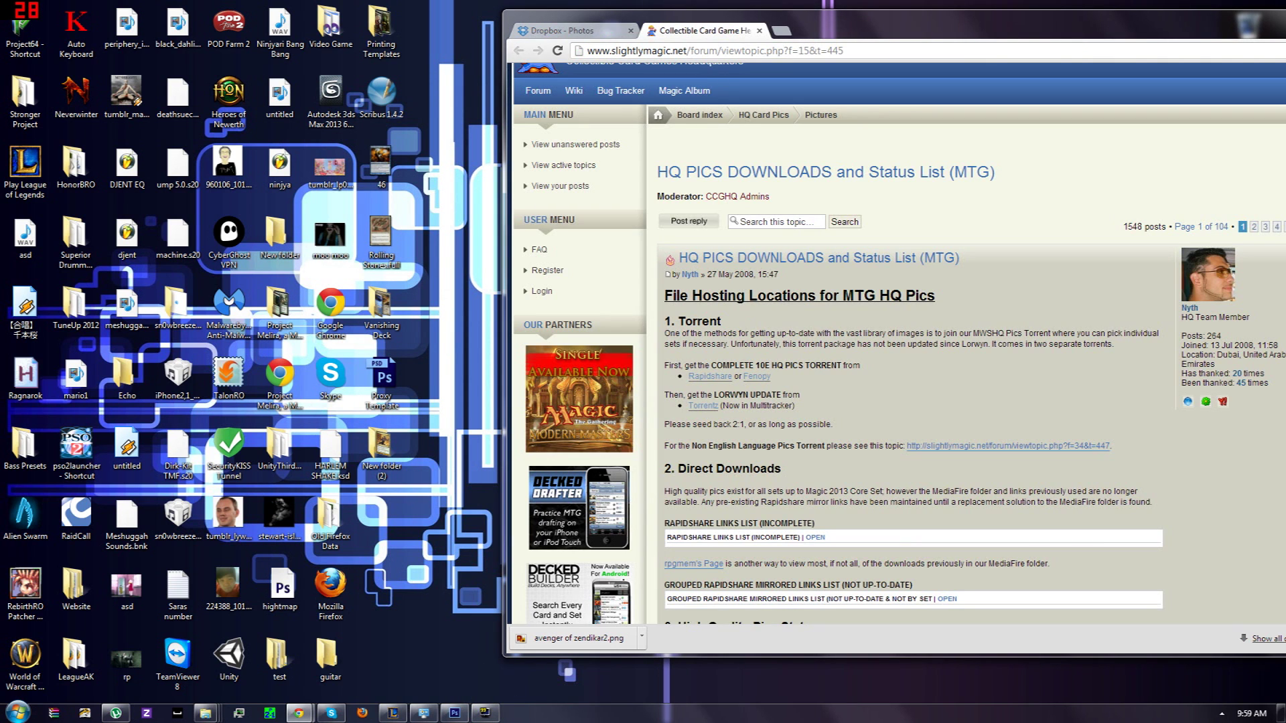
{"action": "scroll", "coordinate": [817, 65], "scroll_direction": "down", "scroll_amount": 1}
{"action": "left_click", "coordinate": [844, 50]}
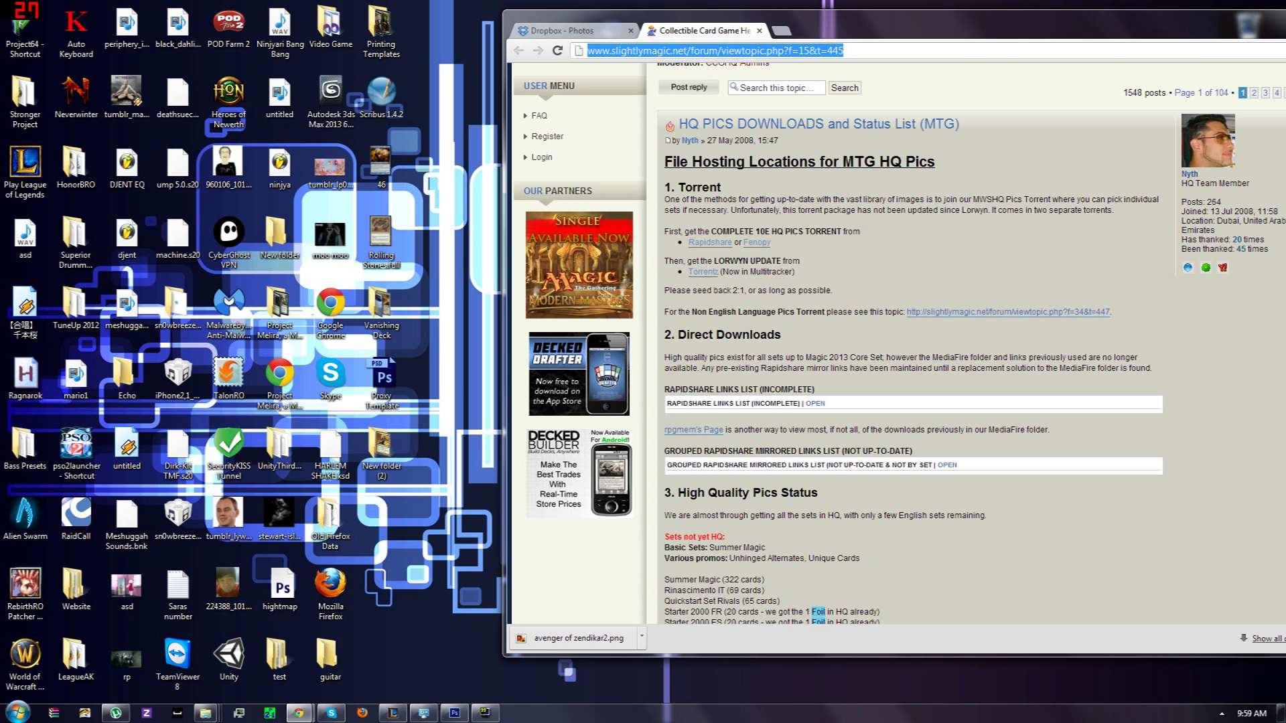
{"action": "left_click_drag", "start_coordinate": [711, 231], "coordinate": [837, 231]}
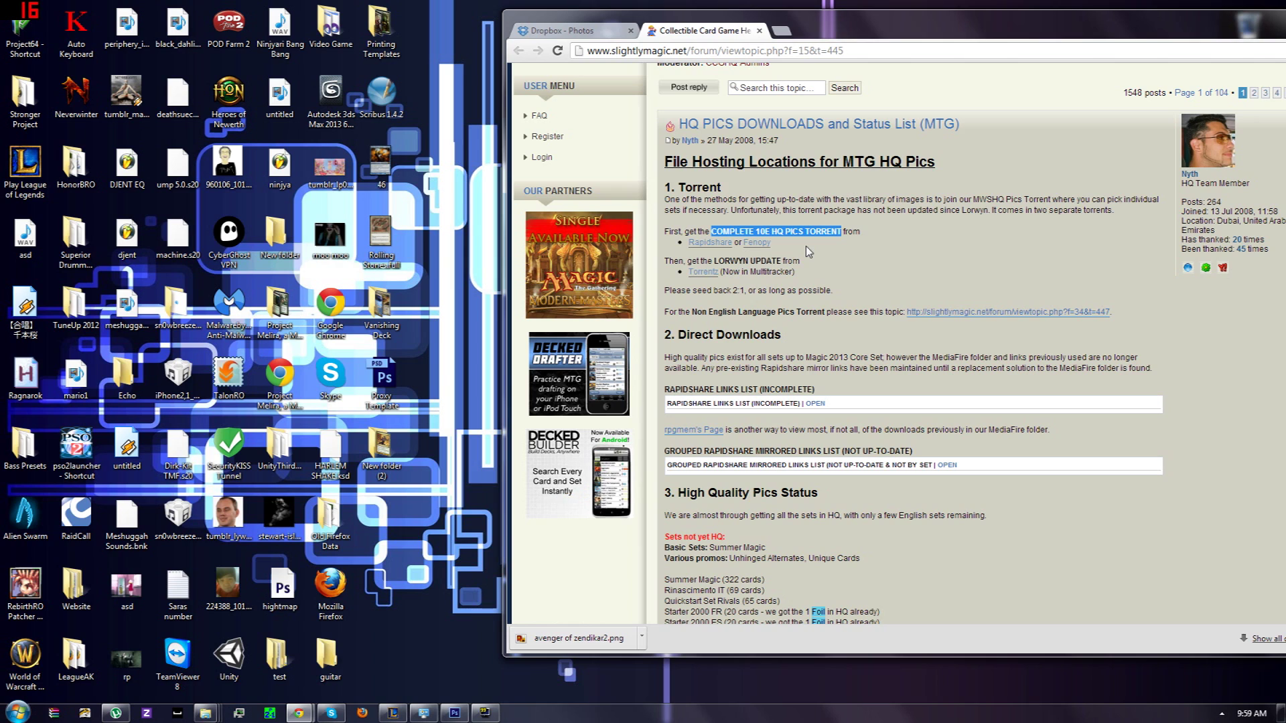
{"action": "left_click", "coordinate": [806, 246]}
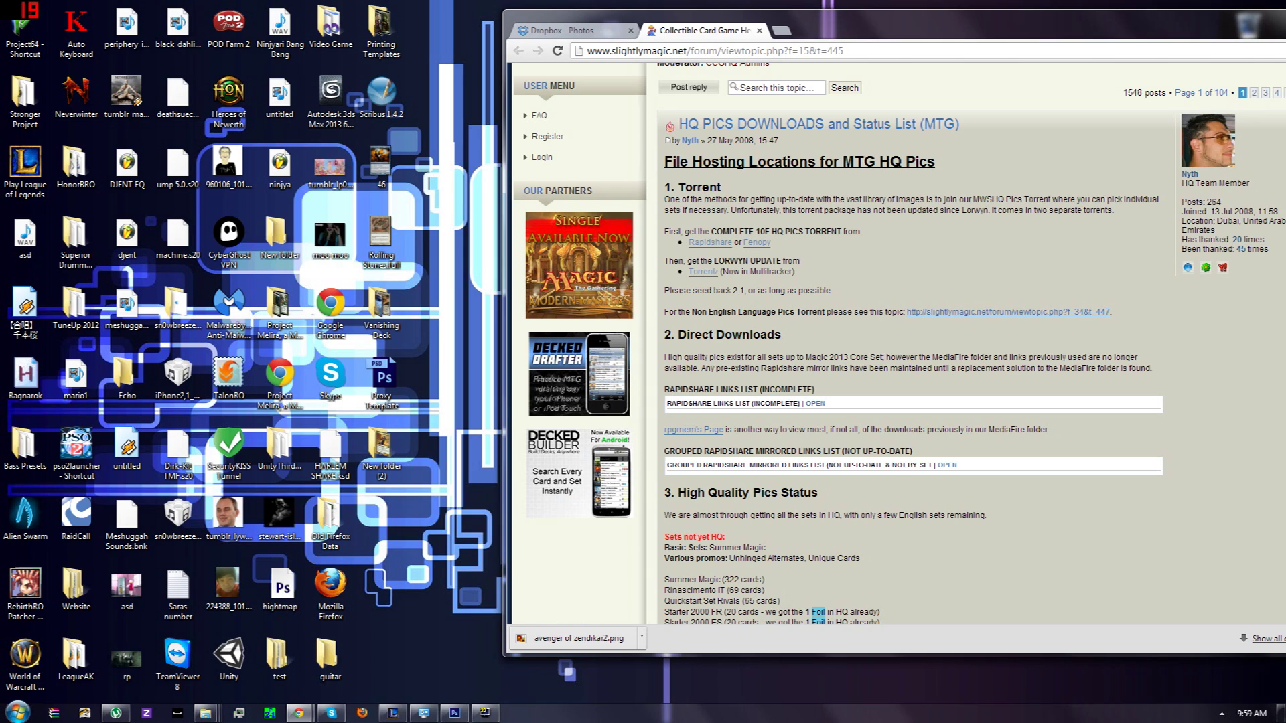
{"action": "left_click_drag", "start_coordinate": [711, 231], "coordinate": [841, 232]}
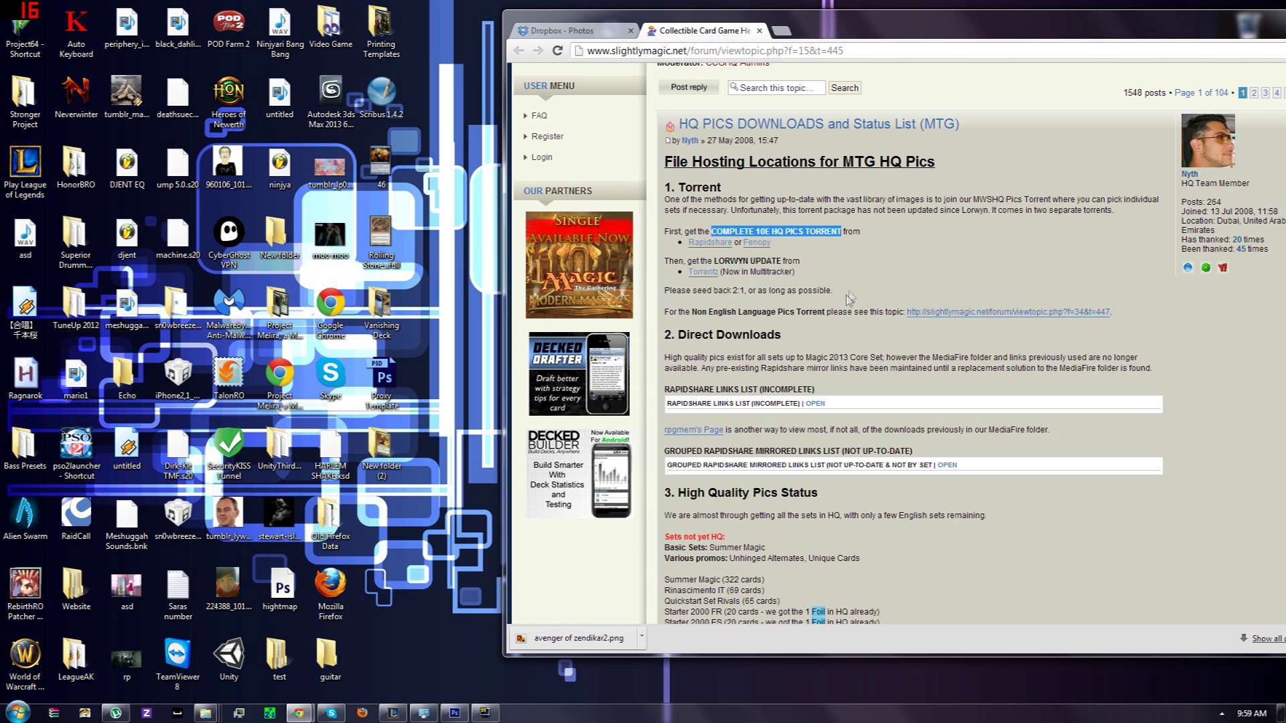
{"action": "left_click", "coordinate": [821, 262]}
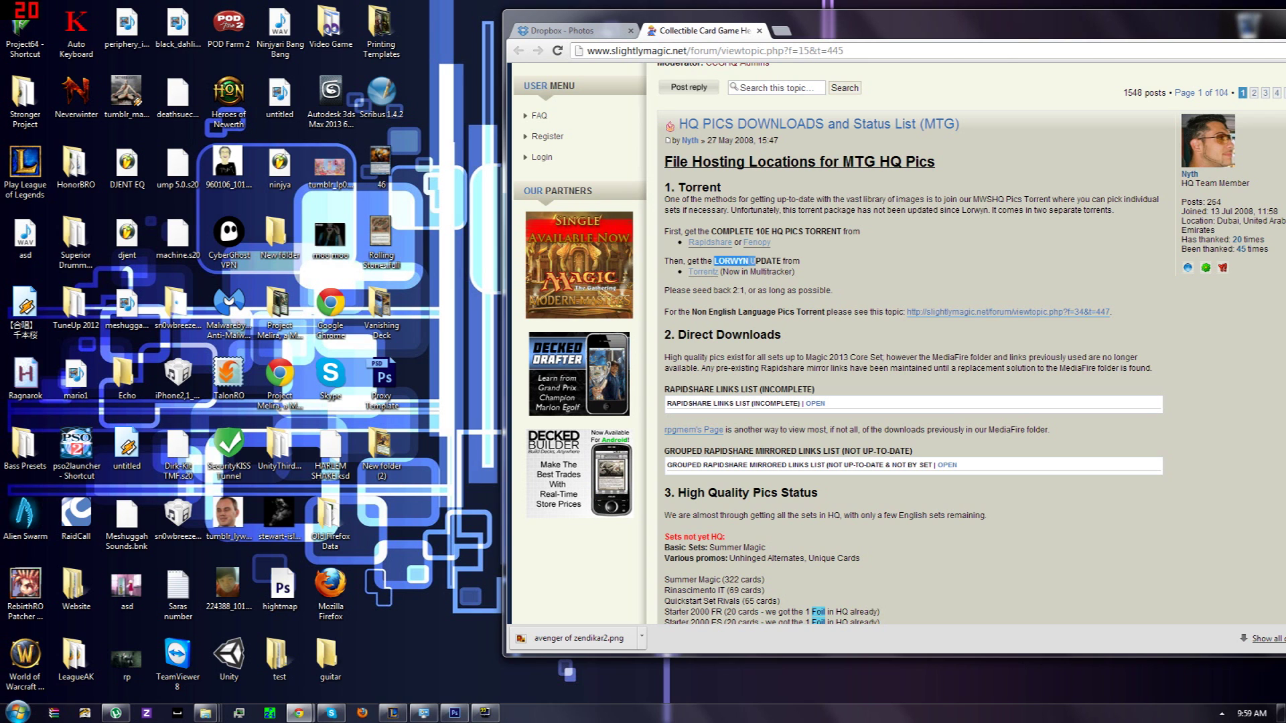
Scroll through the topic and shift the Chrome window left to fit the screen.
{"action": "scroll", "coordinate": [1065, 268], "scroll_direction": "down", "scroll_amount": 8}
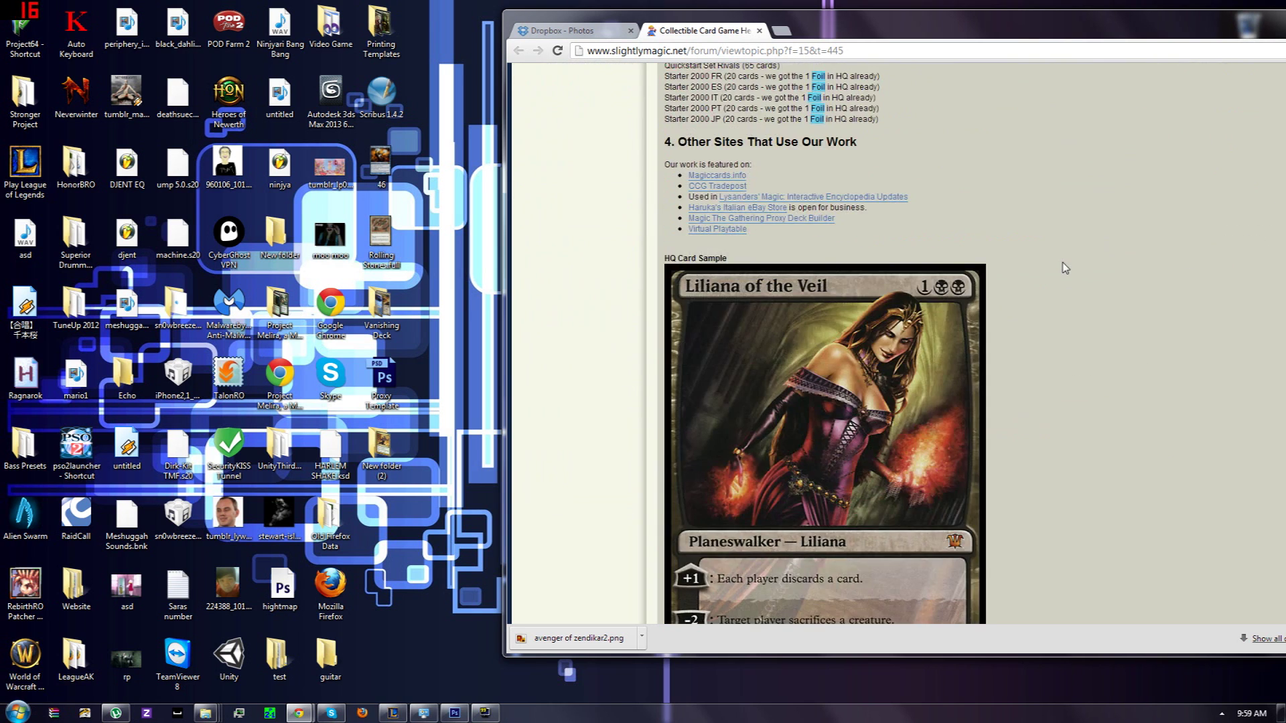
{"action": "scroll", "coordinate": [1065, 267], "scroll_direction": "up", "scroll_amount": 10}
{"action": "left_click_drag", "start_coordinate": [898, 34], "coordinate": [860, 41]}
{"action": "scroll", "coordinate": [898, 315], "scroll_direction": "down", "scroll_amount": 3}
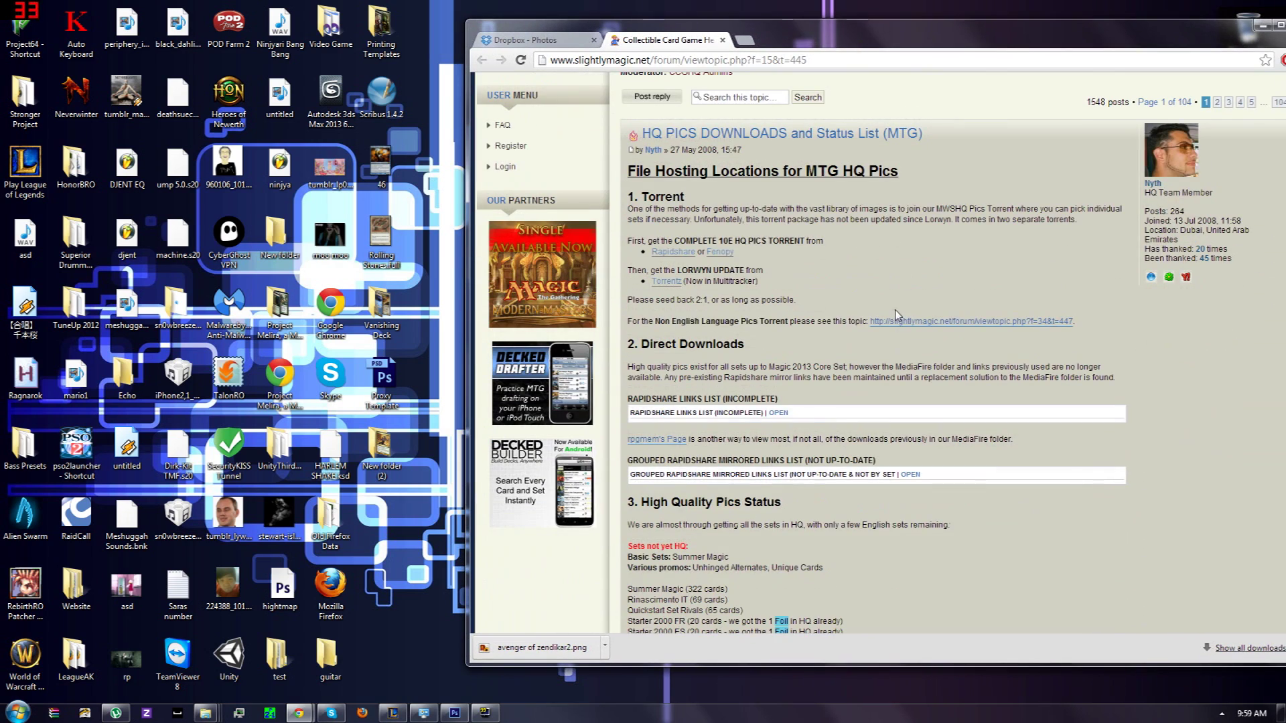
{"action": "left_click_drag", "start_coordinate": [960, 34], "coordinate": [930, 33]}
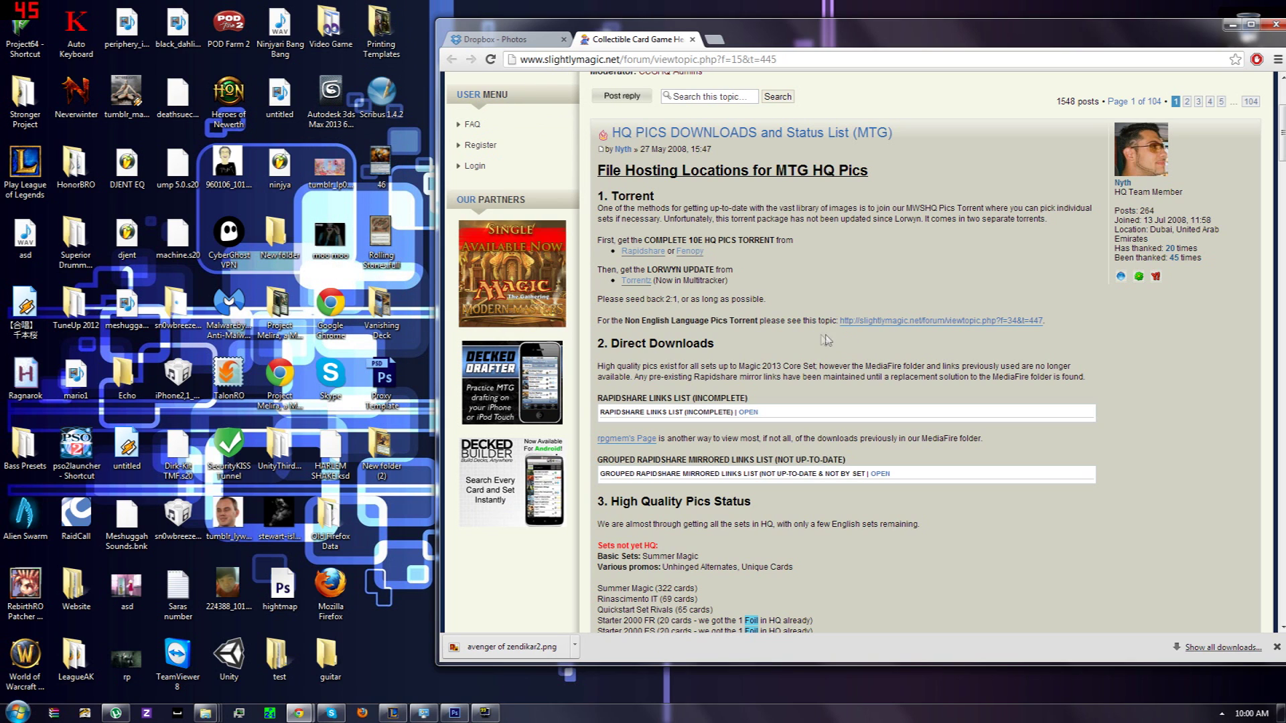
Open Printing Templates, shift it left, and select the Pics and MWS 10E to LRW Update folders.
{"action": "double_click", "coordinate": [379, 30]}
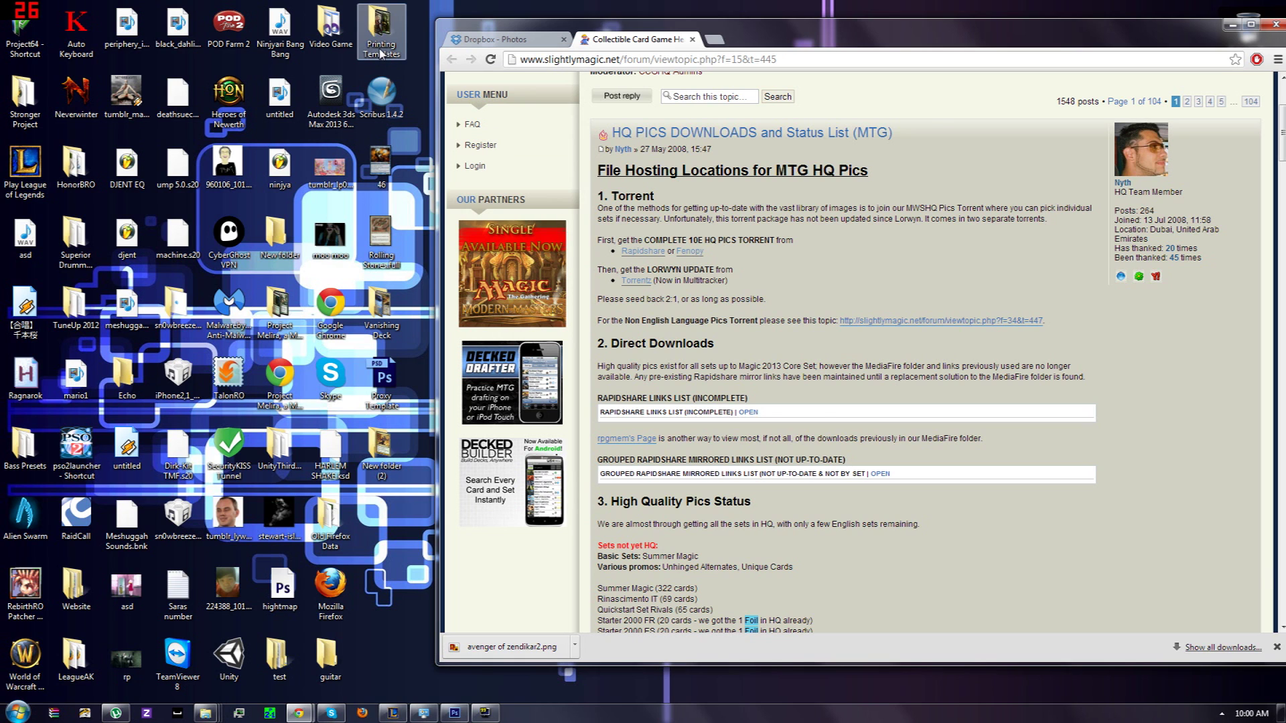
{"action": "left_click_drag", "start_coordinate": [1004, 127], "coordinate": [918, 130]}
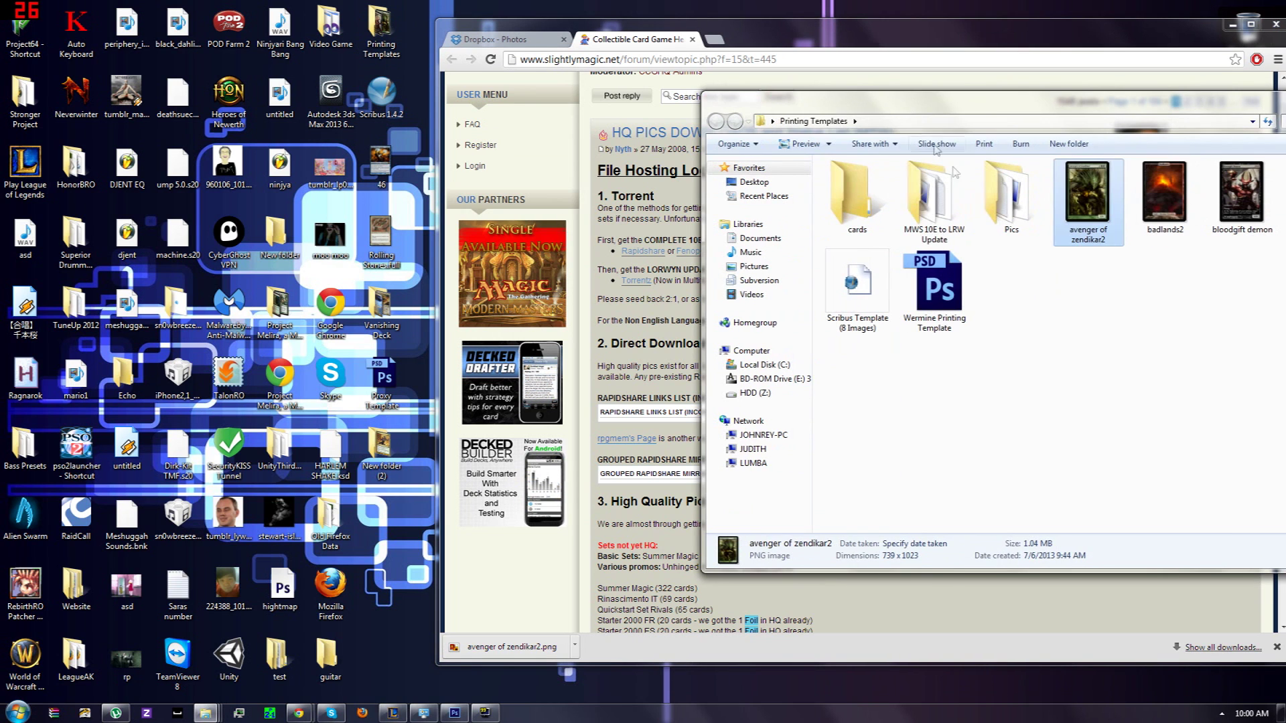
{"action": "left_click", "coordinate": [1015, 221]}
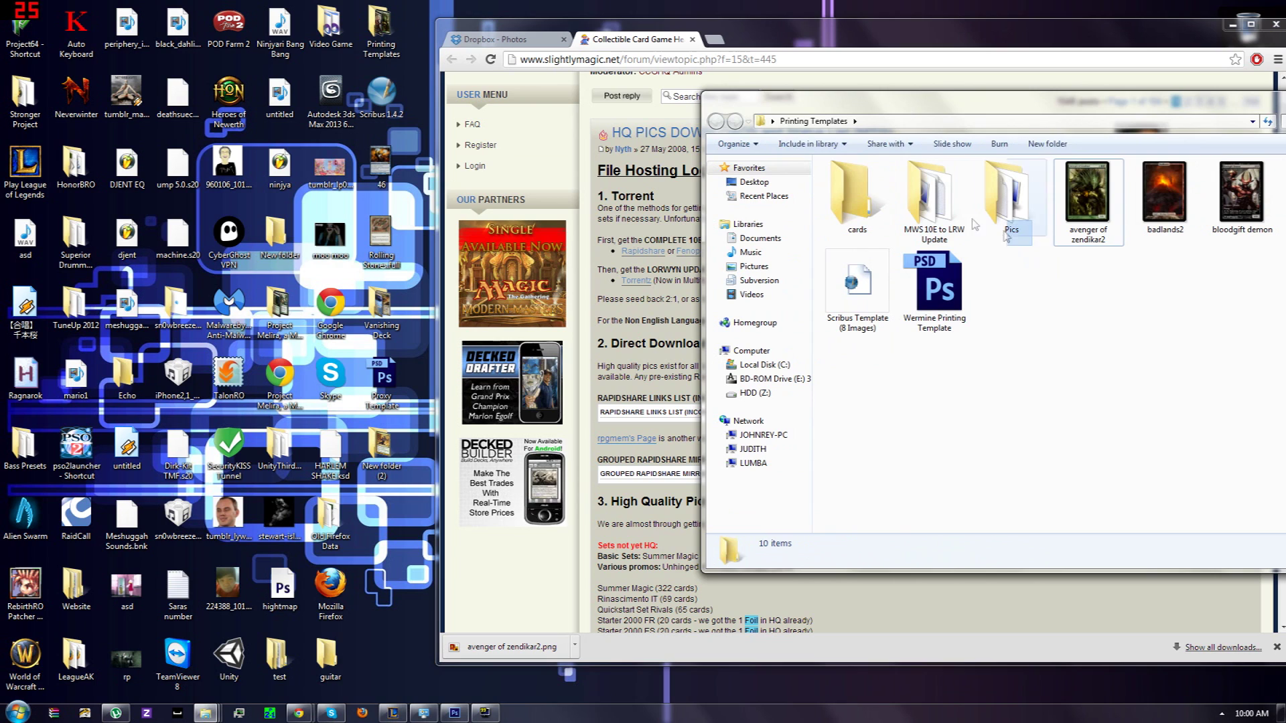
{"action": "left_click", "coordinate": [980, 246]}
{"action": "left_click", "coordinate": [1038, 231]}
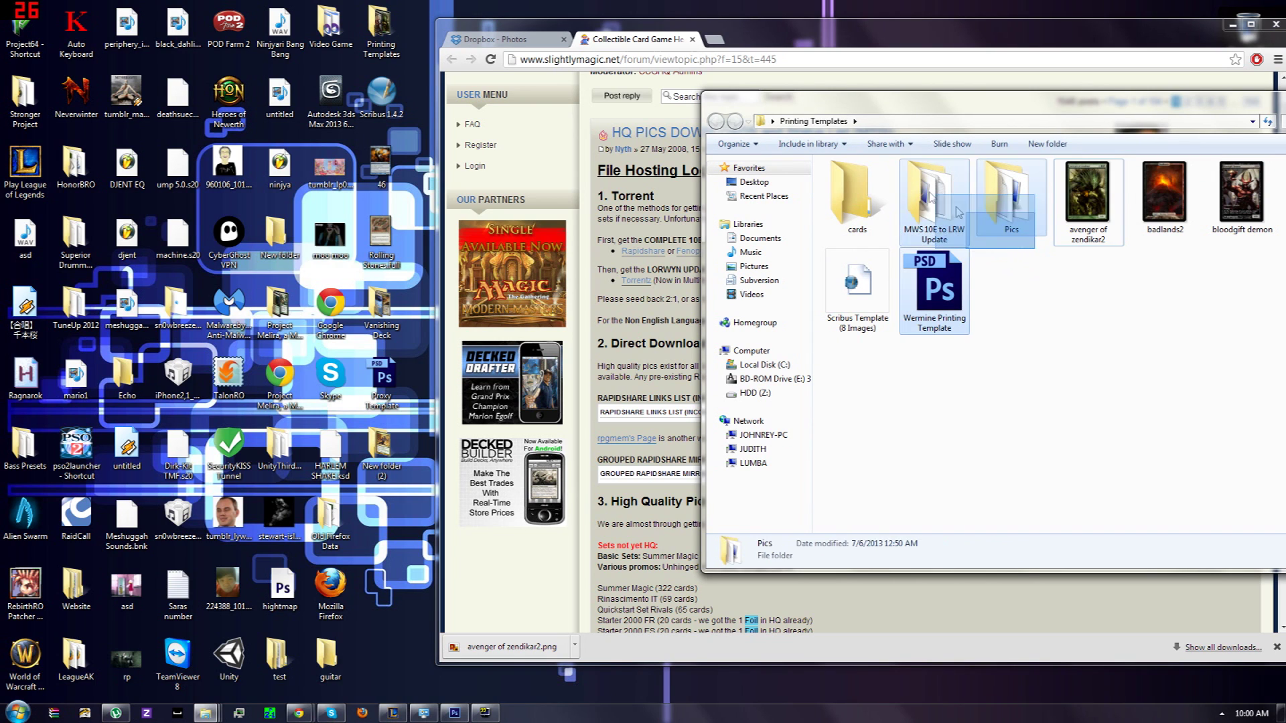
{"action": "left_click", "coordinate": [934, 201]}
{"action": "left_click", "coordinate": [974, 202]}
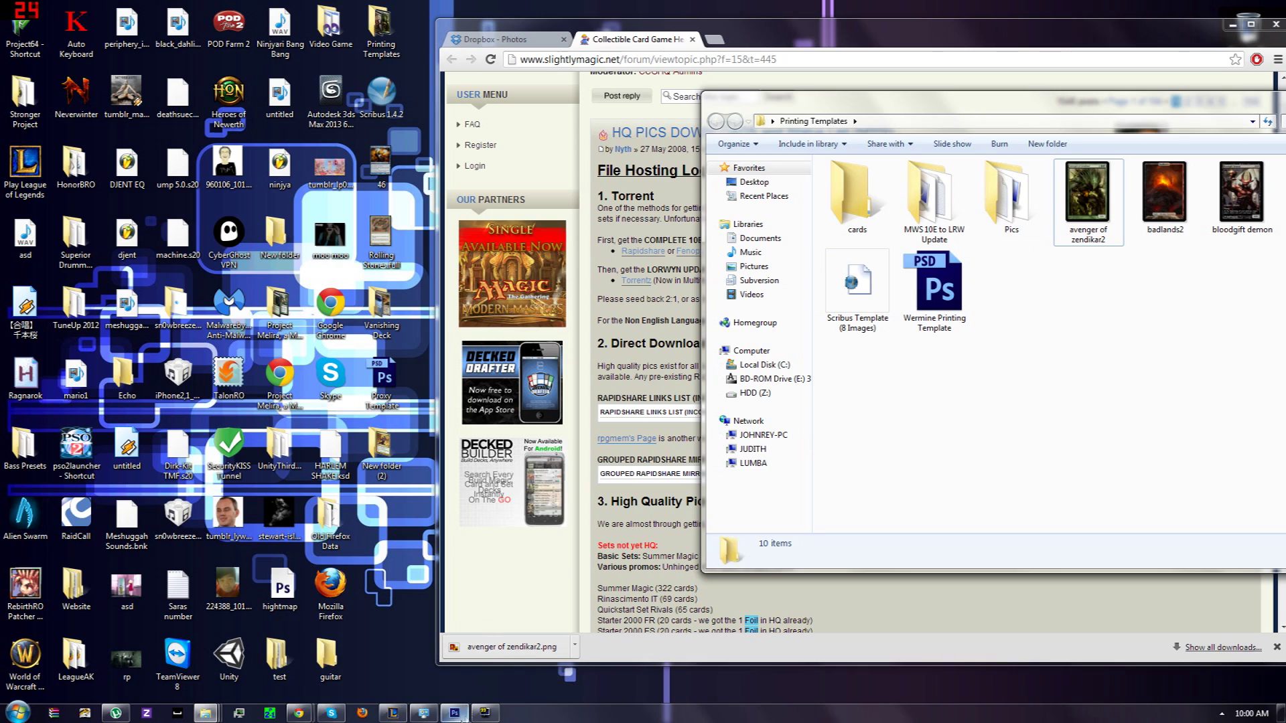
Bring Proxy Template.psd to the front and zoom the card sheet to 50%.
{"action": "mouse_move", "coordinate": [455, 712]}
{"action": "left_click", "coordinate": [476, 685]}
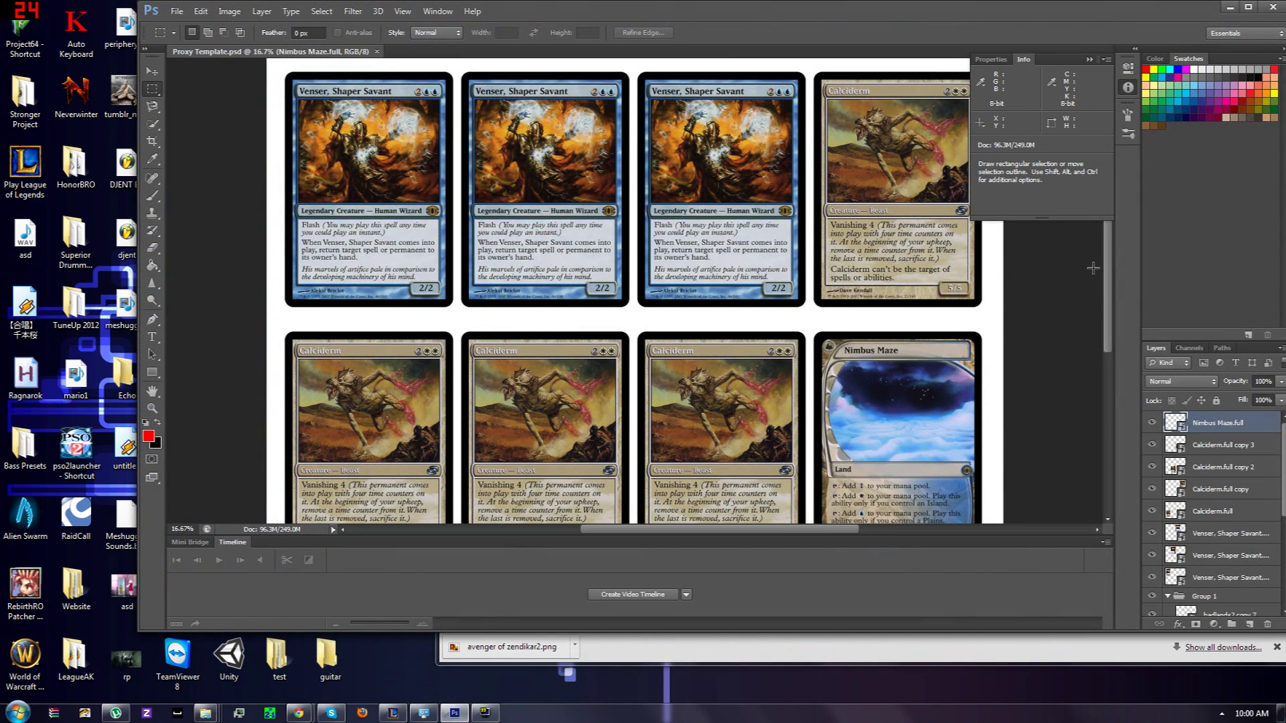
{"action": "key", "text": "v"}
{"action": "left_click_drag", "start_coordinate": [1093, 268], "coordinate": [1099, 275]}
{"action": "key", "text": "ctrl+plus"}
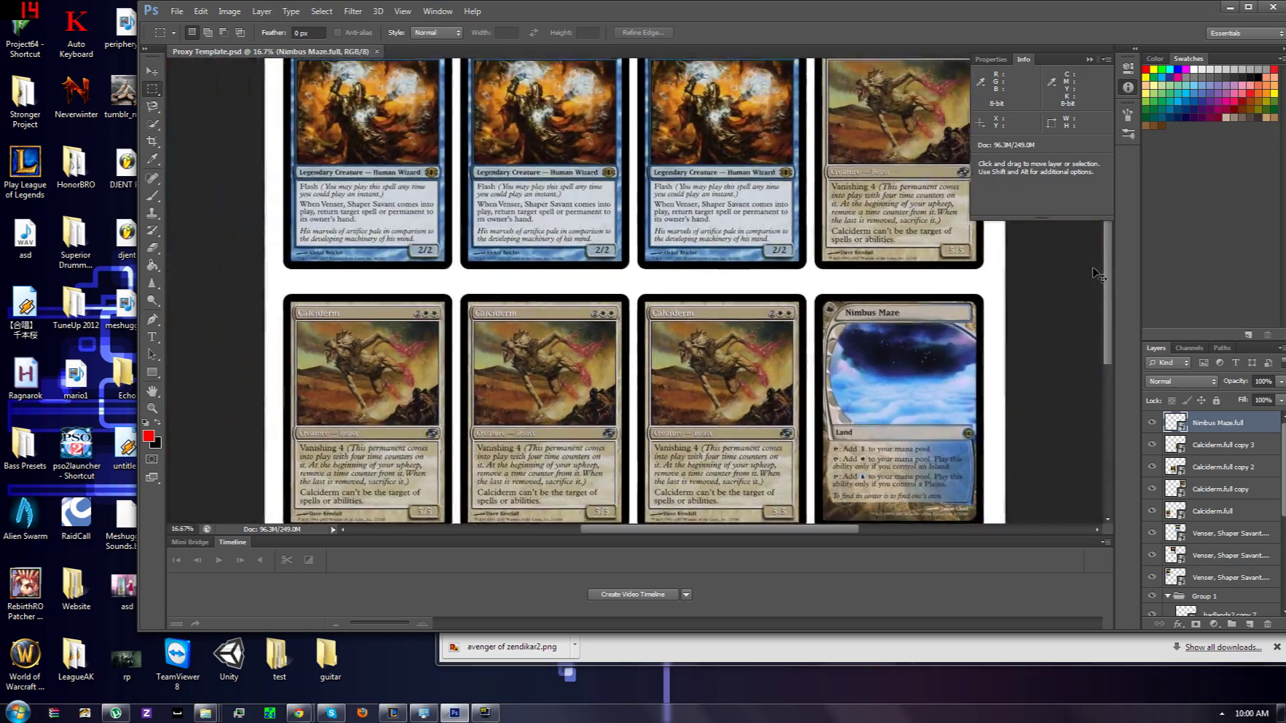
{"action": "key", "text": "ctrl+plus"}
{"action": "key", "text": "ctrl+plus"}
{"action": "key", "text": "m"}
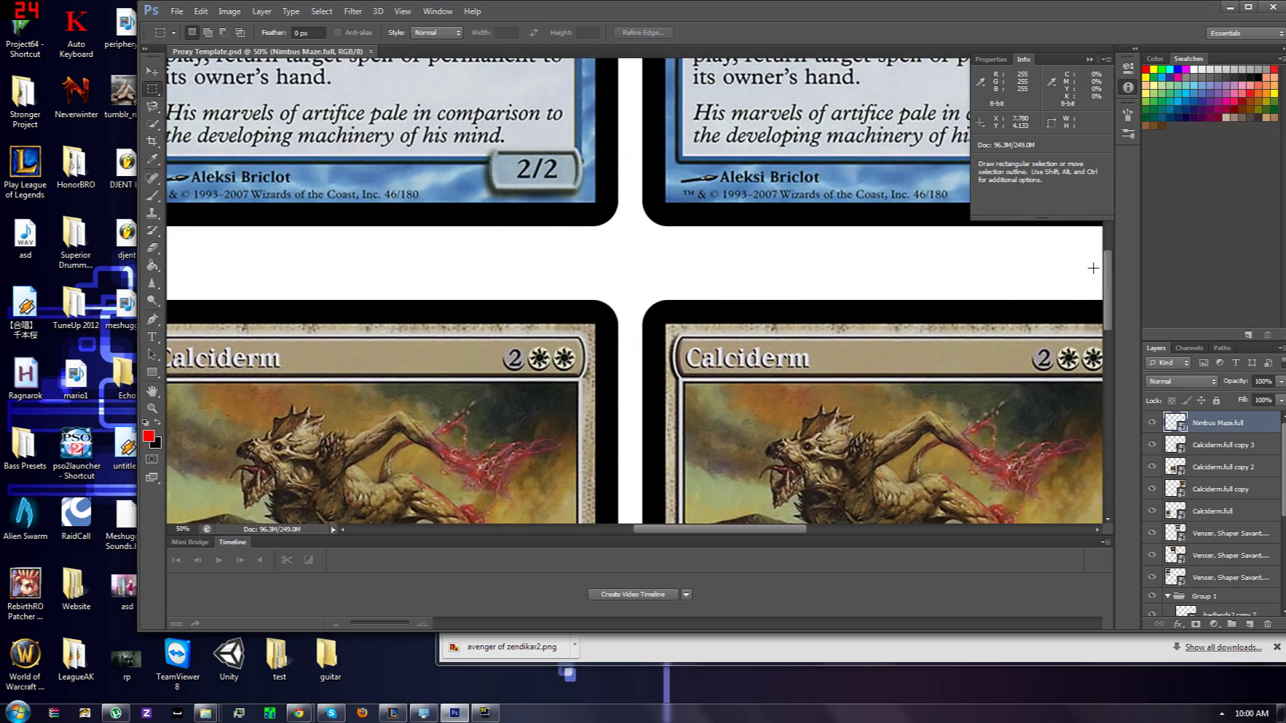
{"action": "left_click_drag", "start_coordinate": [1113, 316], "coordinate": [1105, 258]}
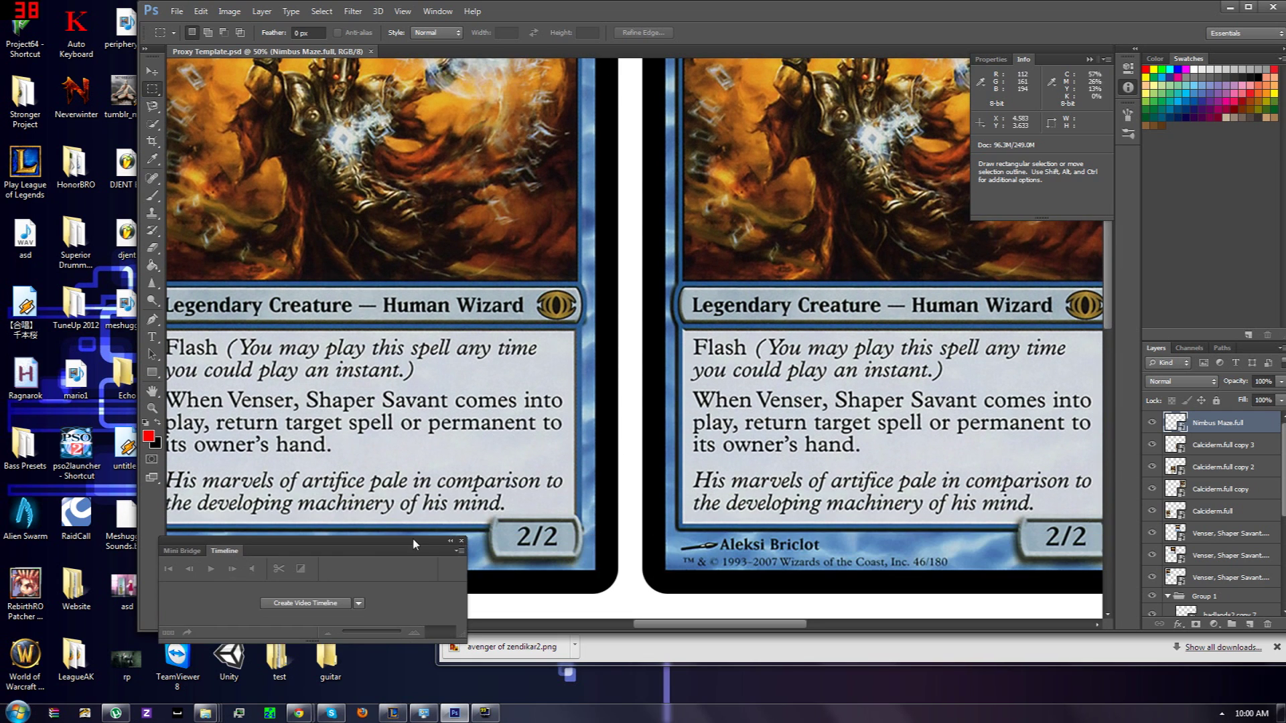
Close the Mini Bridge/Timeline panel, maximize Photoshop, and view the sheet at 50%.
{"action": "left_click", "coordinate": [450, 540]}
{"action": "left_click", "coordinate": [225, 540]}
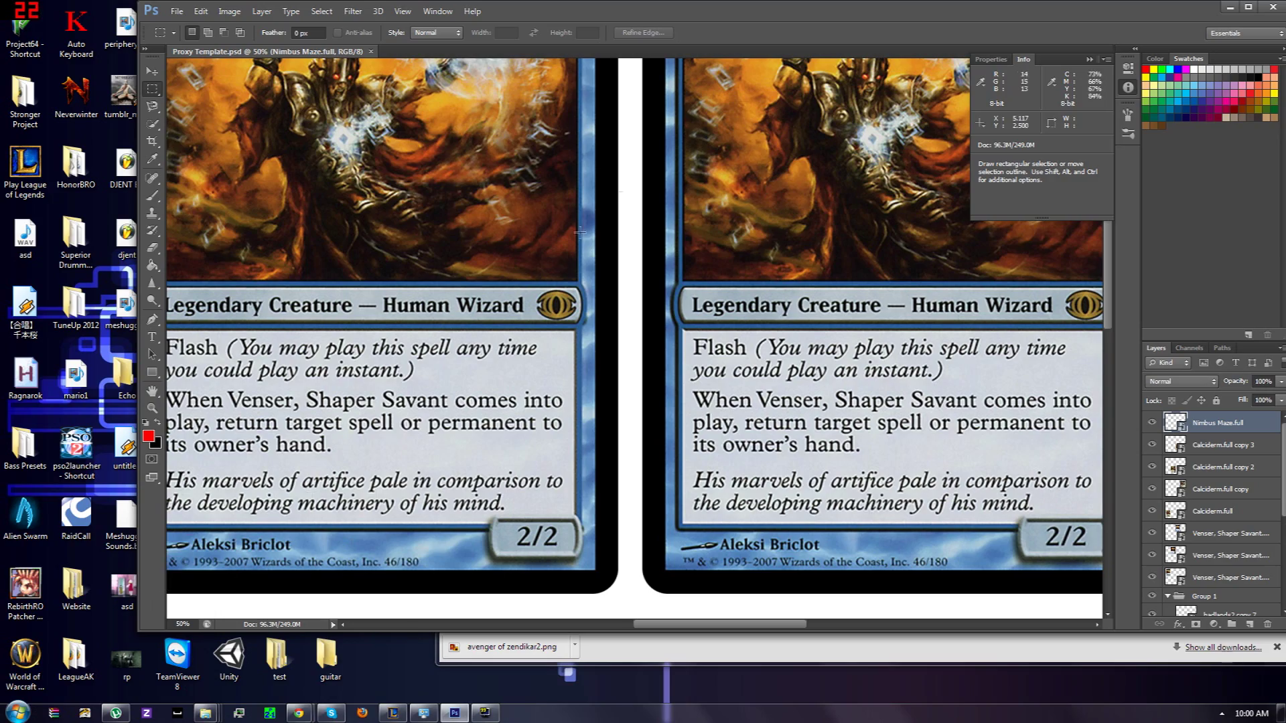
{"action": "double_click", "coordinate": [745, 11]}
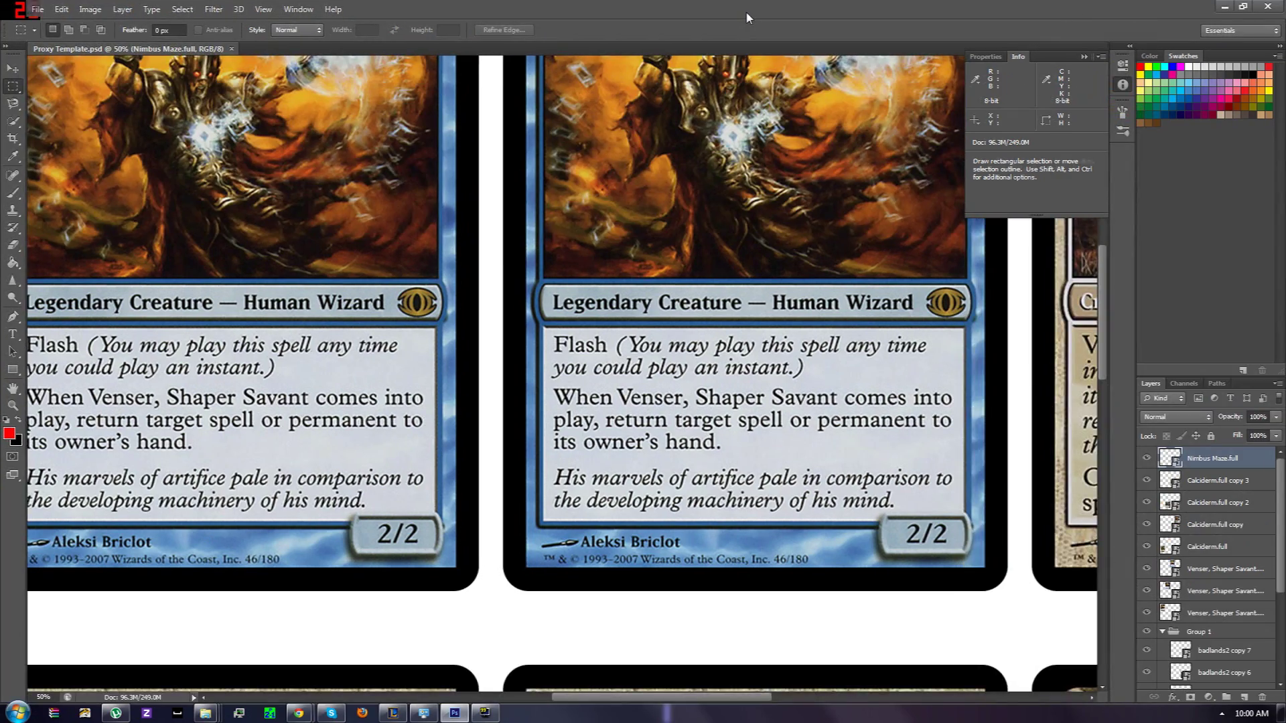
{"action": "key", "text": "ctrl+minus"}
{"action": "key", "text": "ctrl+minus"}
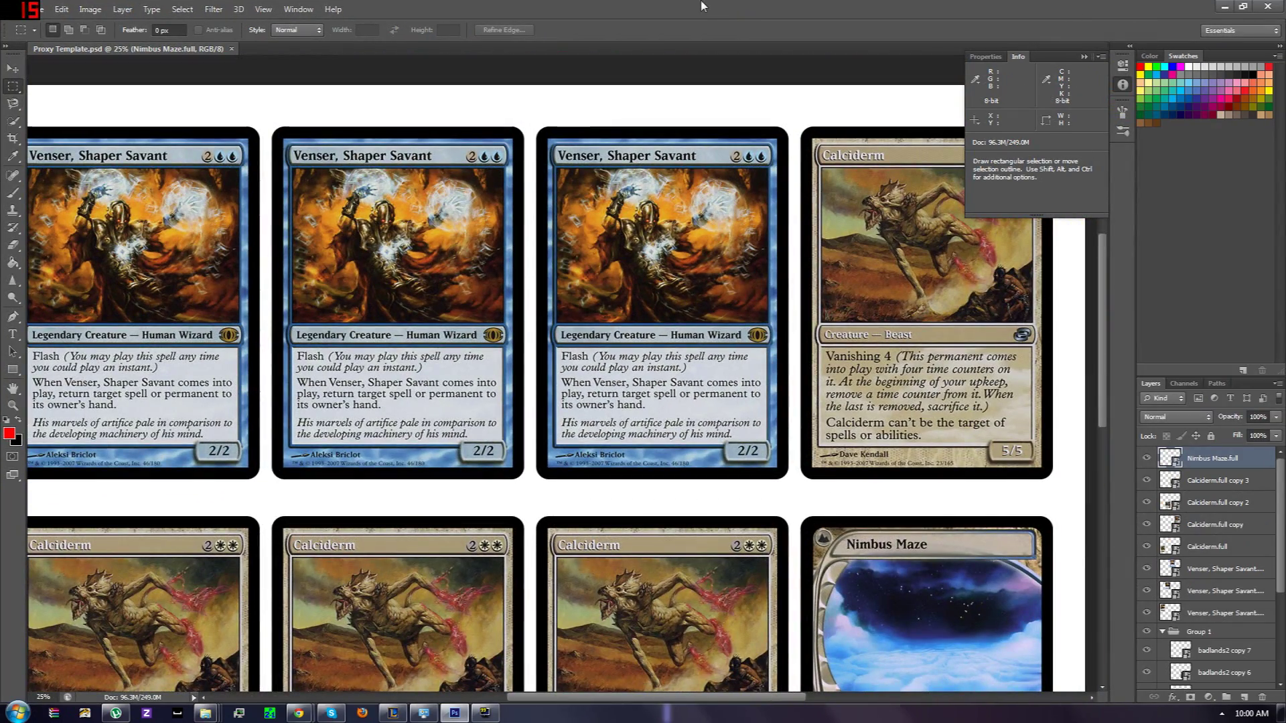
{"action": "scroll", "coordinate": [621, 382], "scroll_direction": "down", "scroll_amount": 3}
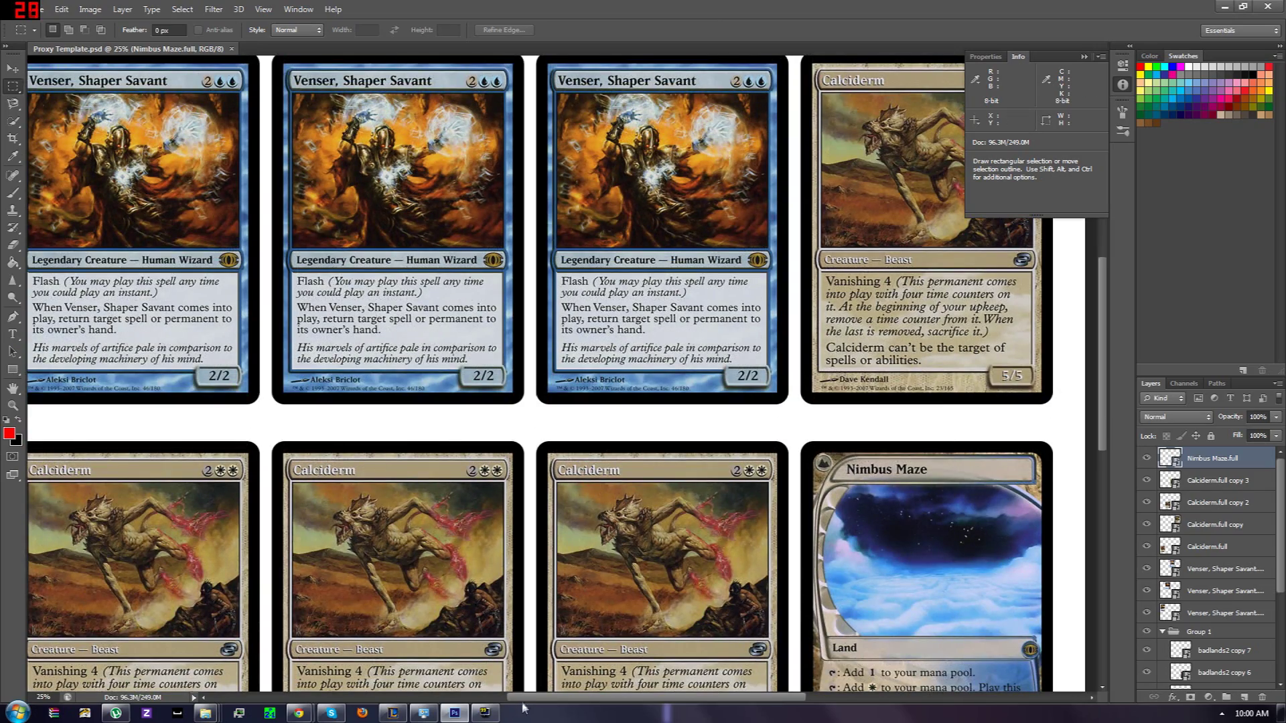
{"action": "left_click_drag", "start_coordinate": [526, 696], "coordinate": [429, 678]}
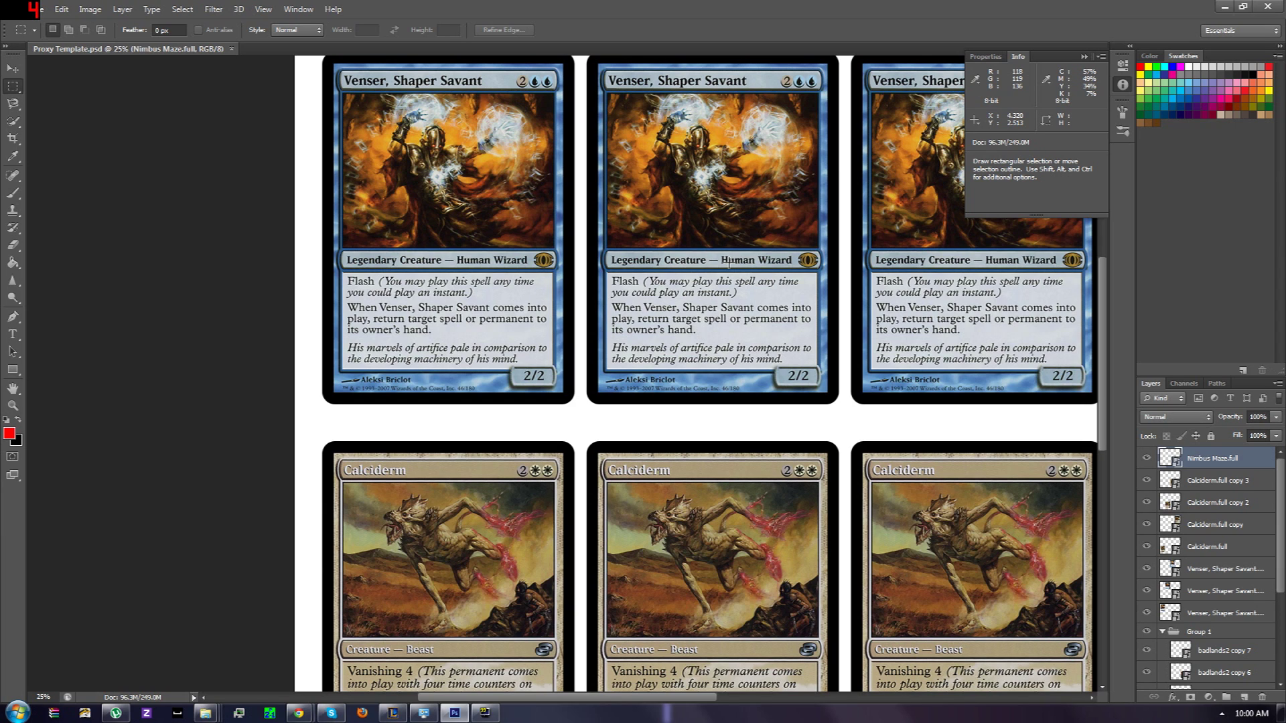
{"action": "key", "text": "ctrl+plus"}
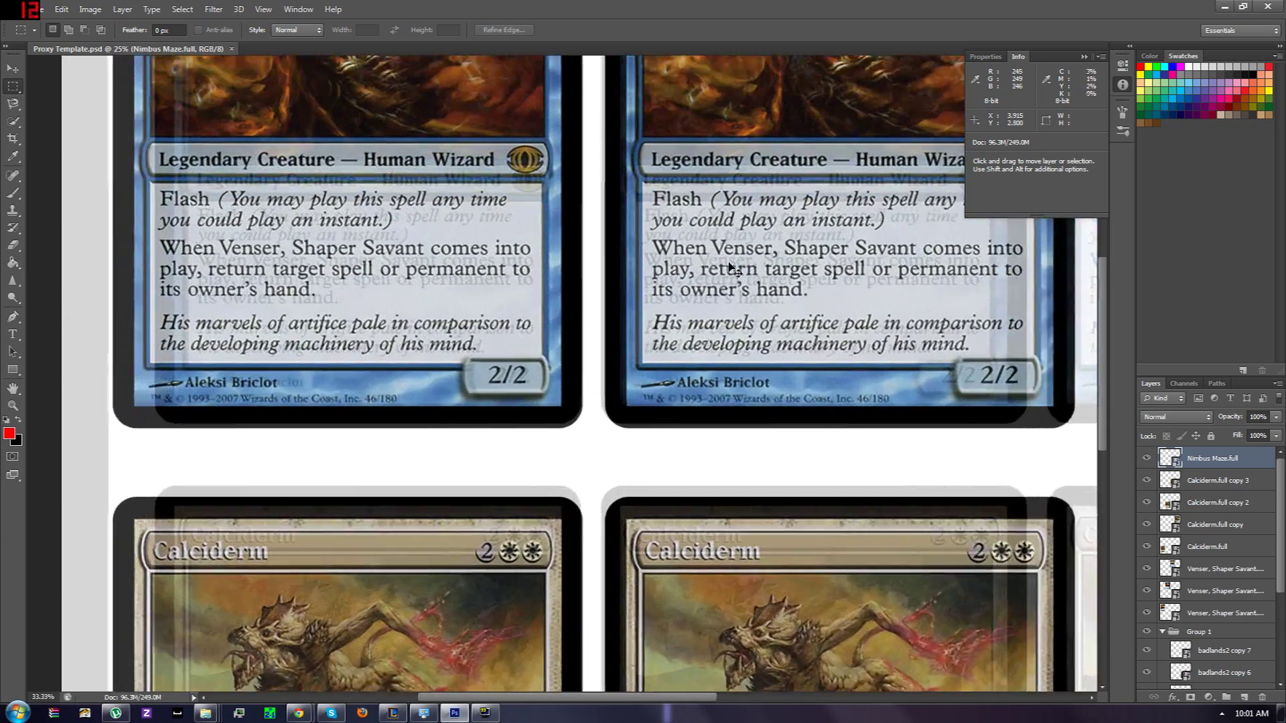
{"action": "key", "text": "alt+Tab"}
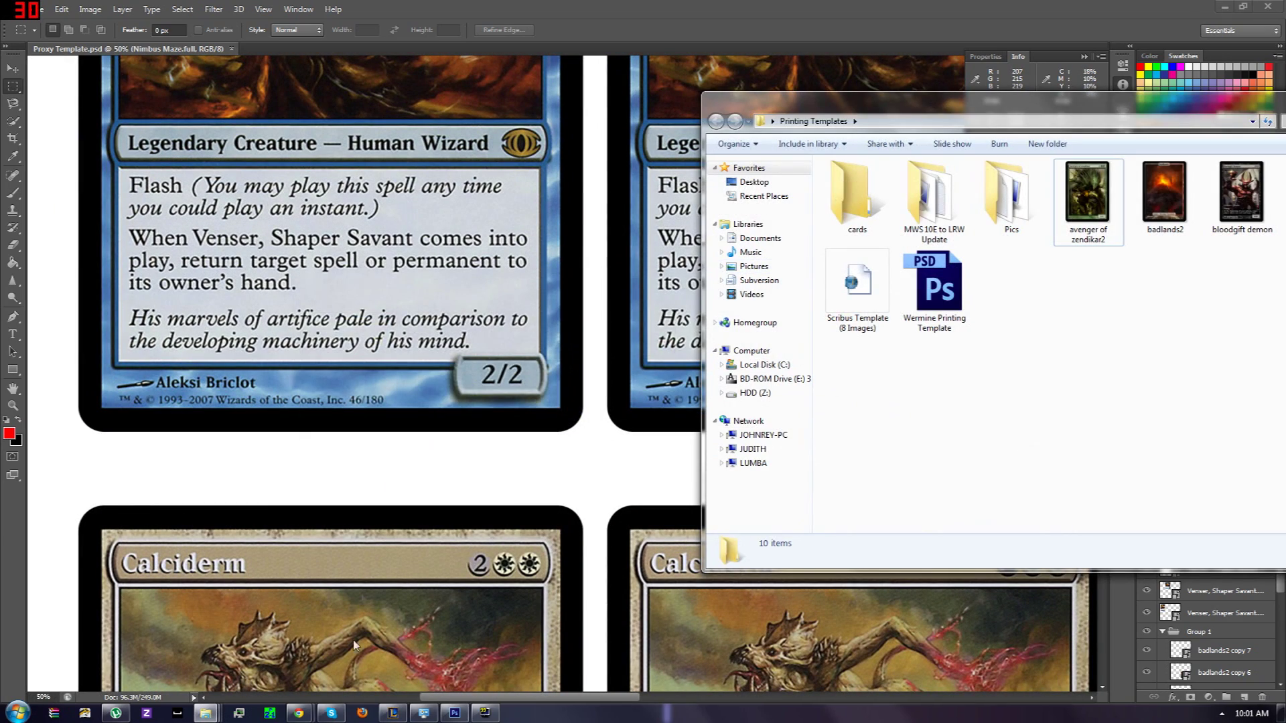
Look over the slightlymagic.net HQ pics topic, then return to the Photoshop proxy sheet.
{"action": "mouse_move", "coordinate": [300, 714]}
{"action": "left_click", "coordinate": [400, 650]}
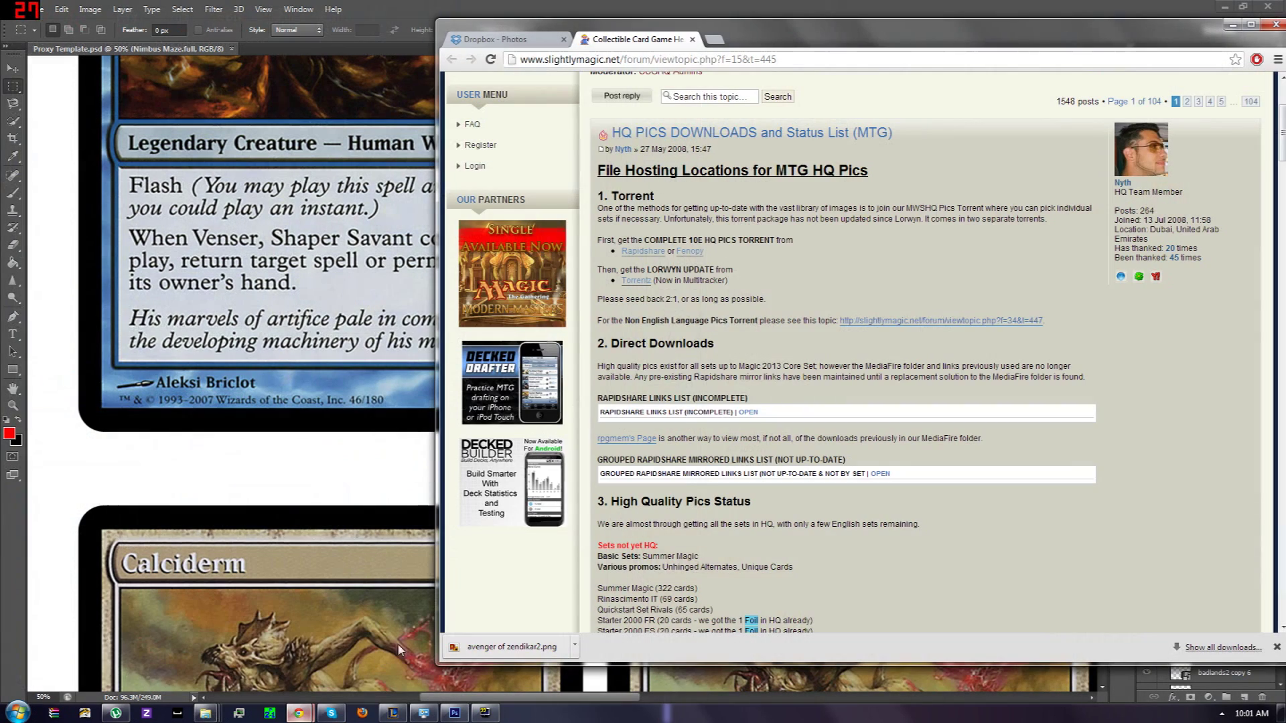
{"action": "scroll", "coordinate": [825, 161], "scroll_direction": "up", "scroll_amount": 3}
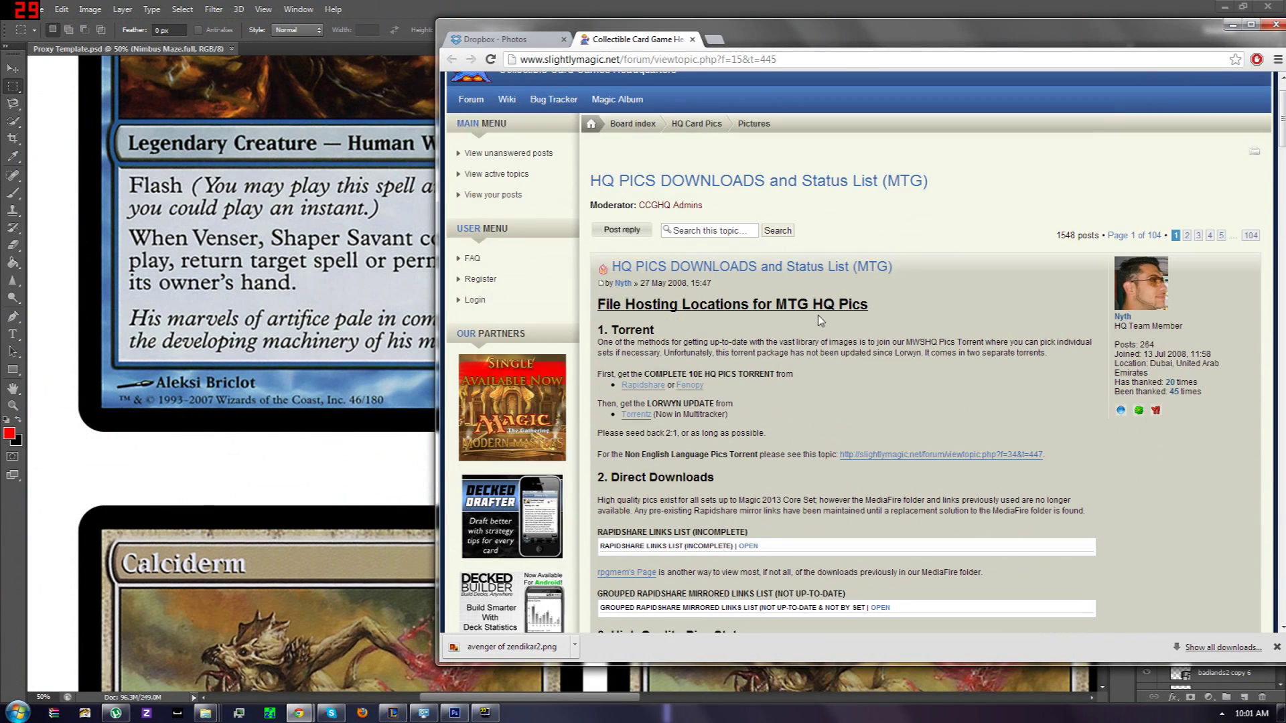
{"action": "scroll", "coordinate": [818, 320], "scroll_direction": "down", "scroll_amount": 3}
{"action": "scroll", "coordinate": [958, 333], "scroll_direction": "up", "scroll_amount": 3}
{"action": "scroll", "coordinate": [958, 334], "scroll_direction": "down", "scroll_amount": 4}
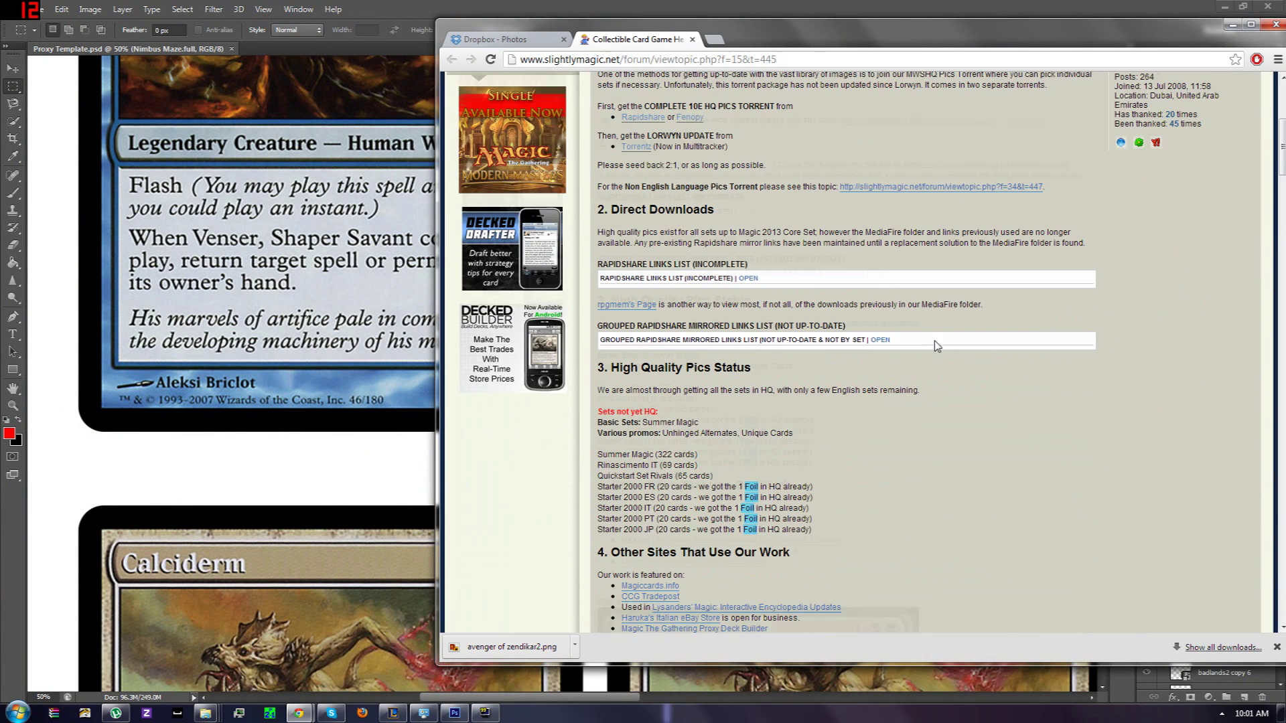
{"action": "scroll", "coordinate": [936, 342], "scroll_direction": "down", "scroll_amount": 3}
{"action": "scroll", "coordinate": [934, 339], "scroll_direction": "up", "scroll_amount": 8}
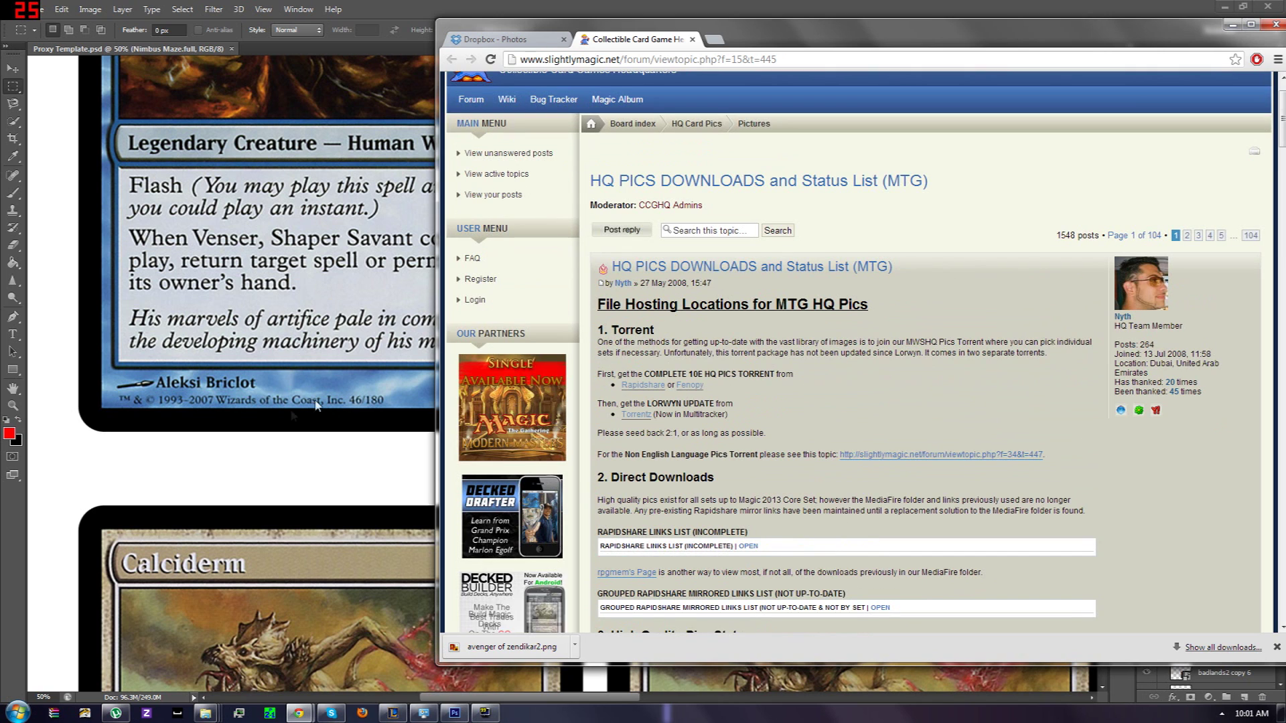
{"action": "left_click", "coordinate": [201, 432]}
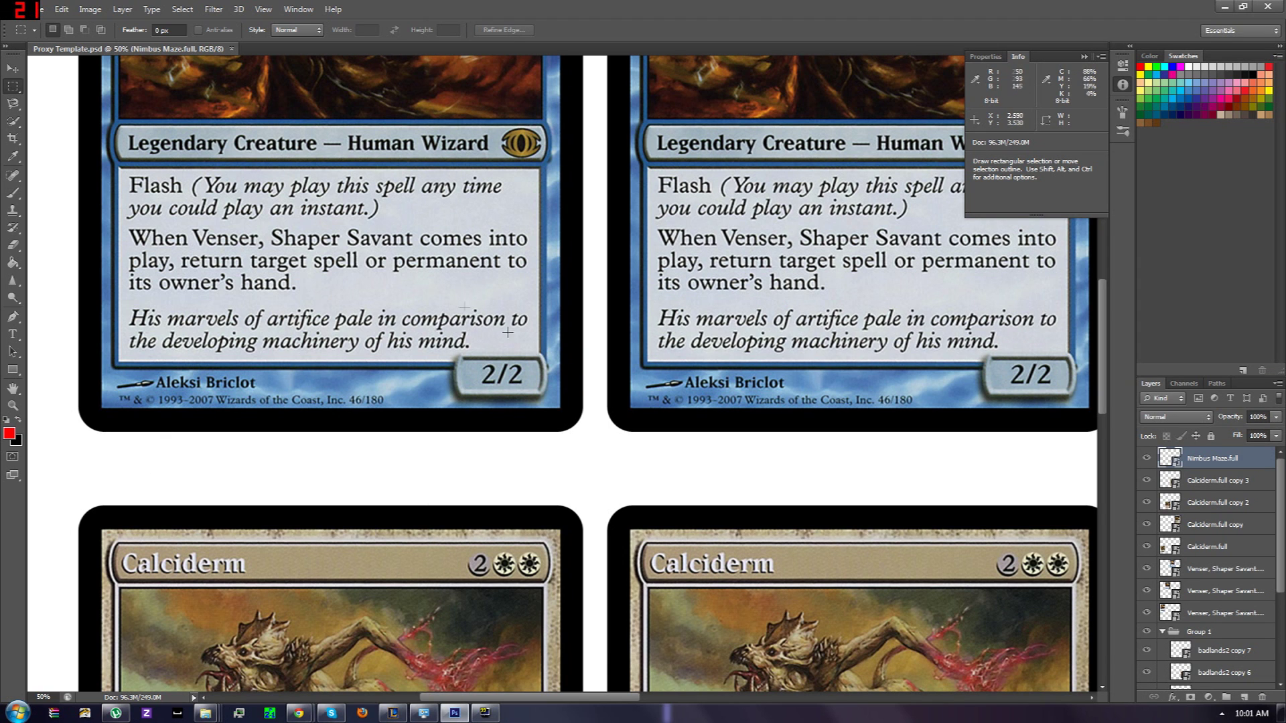
Zoom out on the Venser and Calciderm sheet and restore Photoshop to a smaller window.
{"action": "scroll", "coordinate": [260, 256], "scroll_direction": "up", "scroll_amount": 5}
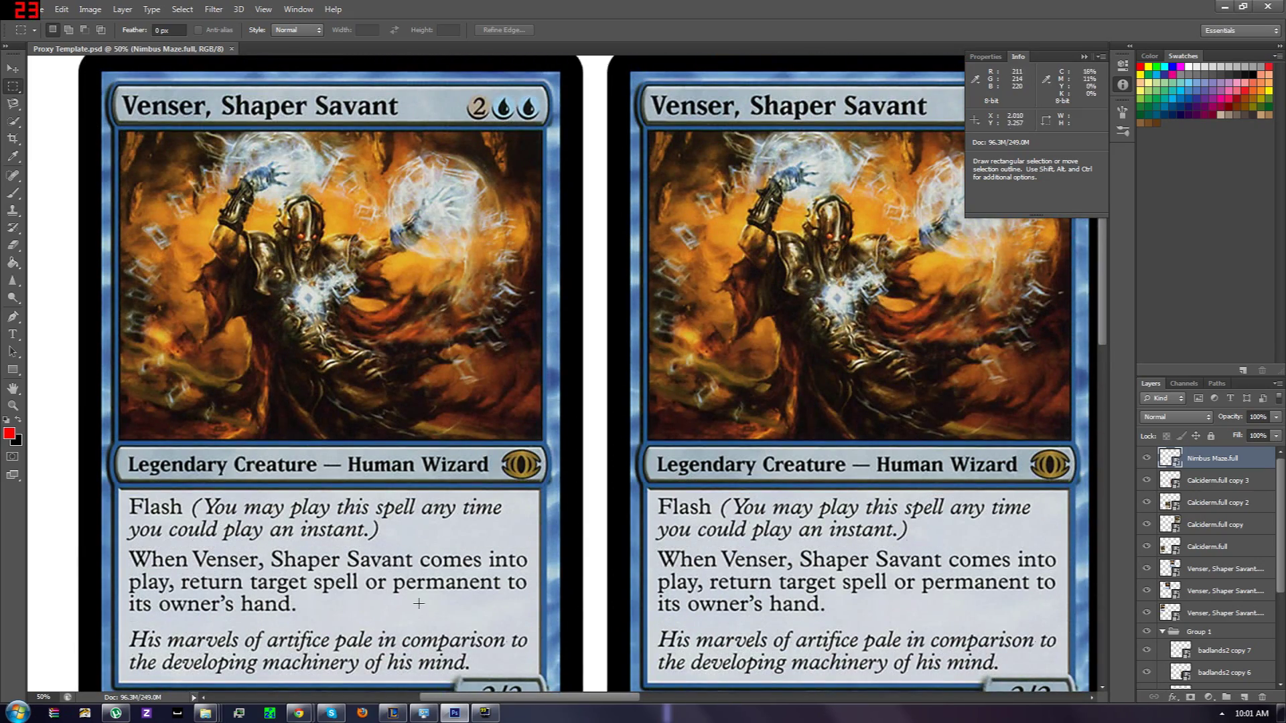
{"action": "scroll", "coordinate": [153, 415], "scroll_direction": "down", "scroll_amount": 2}
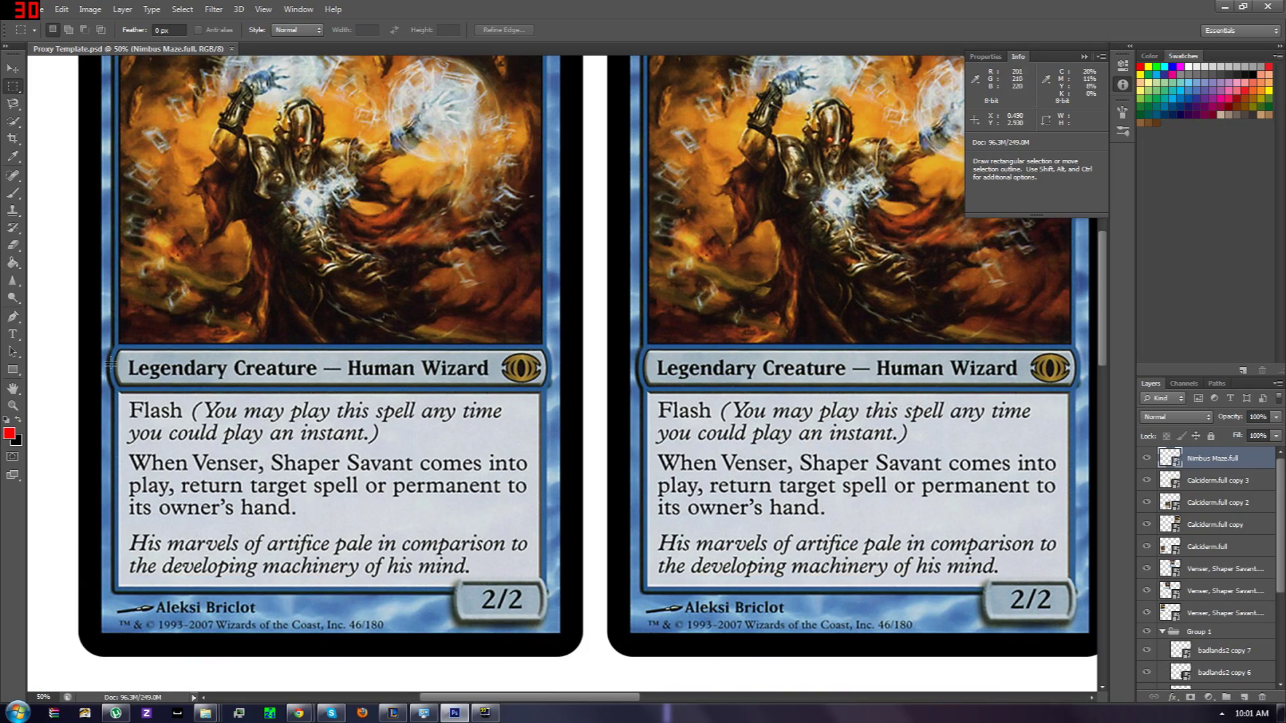
{"action": "scroll", "coordinate": [555, 482], "scroll_direction": "up", "scroll_amount": 1}
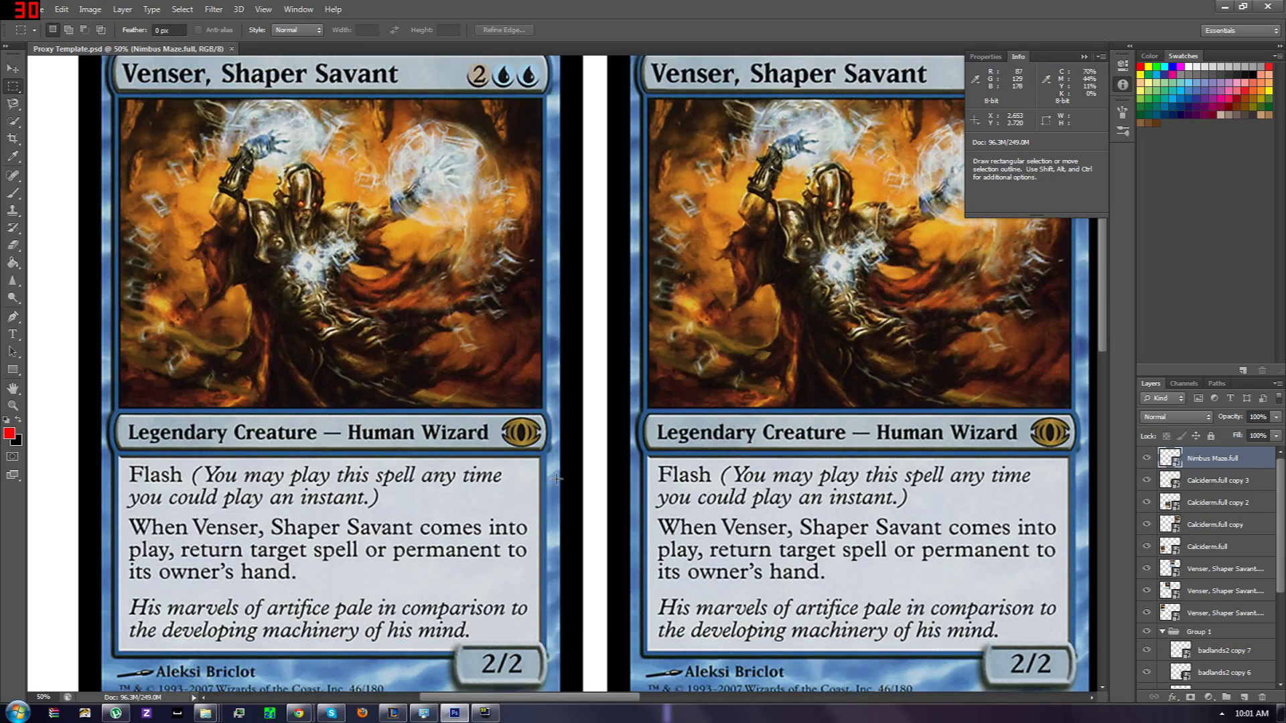
{"action": "key", "text": "ctrl+minus"}
{"action": "key", "text": "ctrl+minus"}
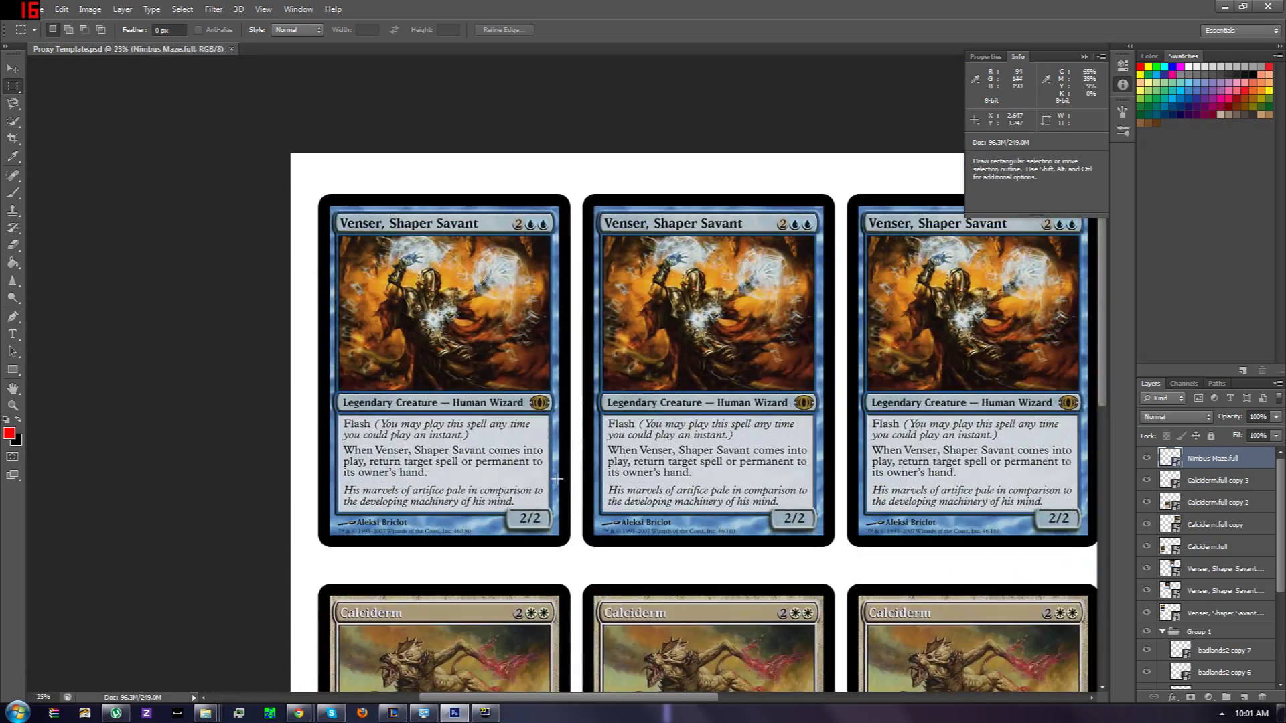
{"action": "scroll", "coordinate": [273, 234], "scroll_direction": "down", "scroll_amount": 2}
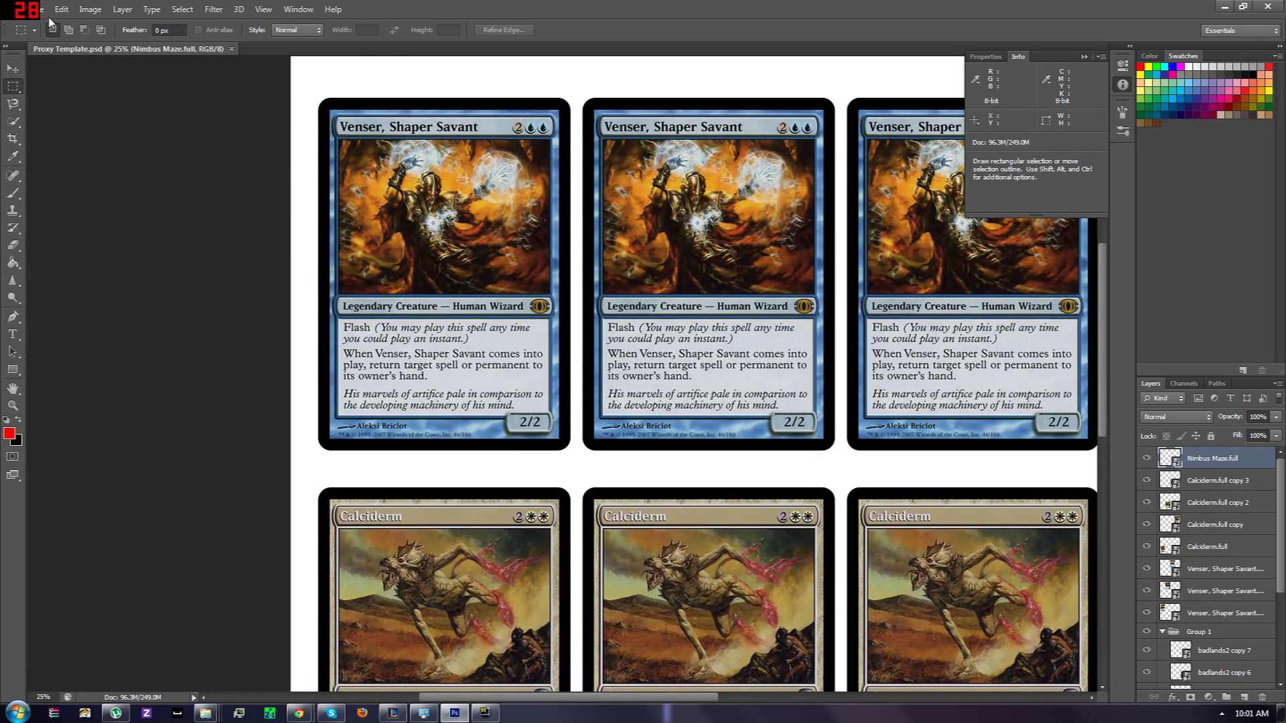
{"action": "left_click_drag", "start_coordinate": [395, 17], "coordinate": [451, 20]}
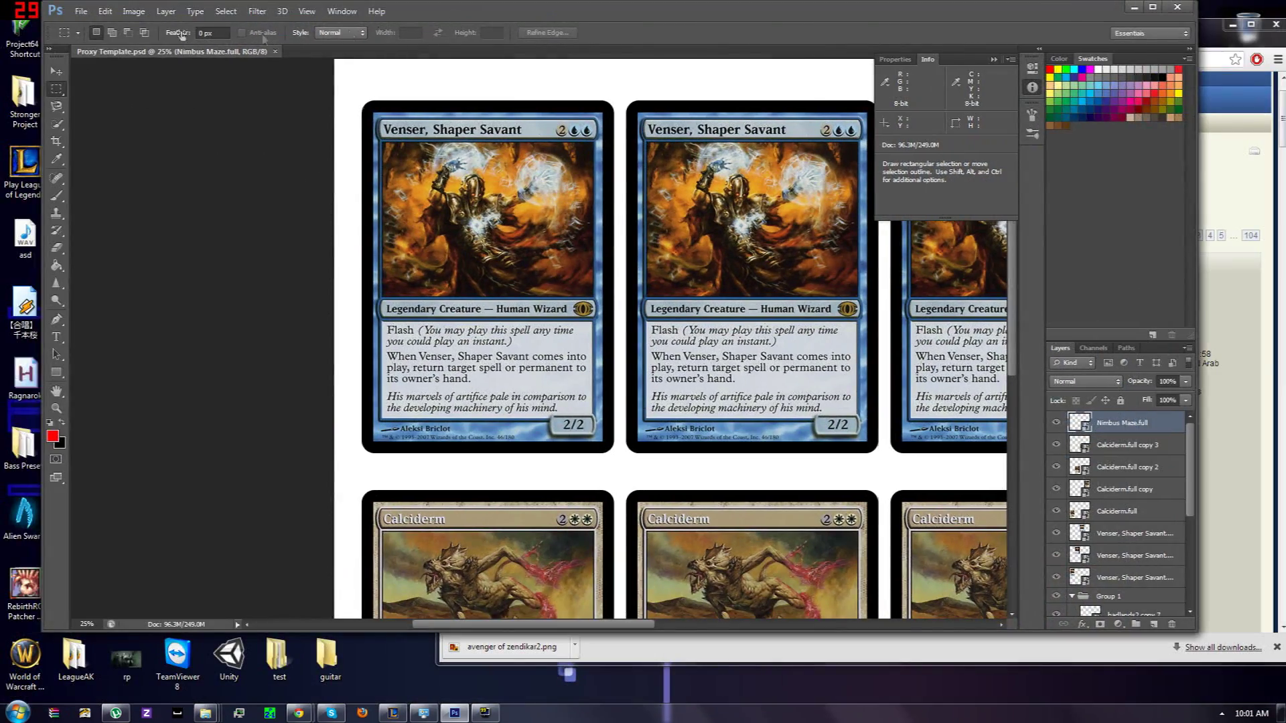
{"action": "left_click", "coordinate": [81, 11]}
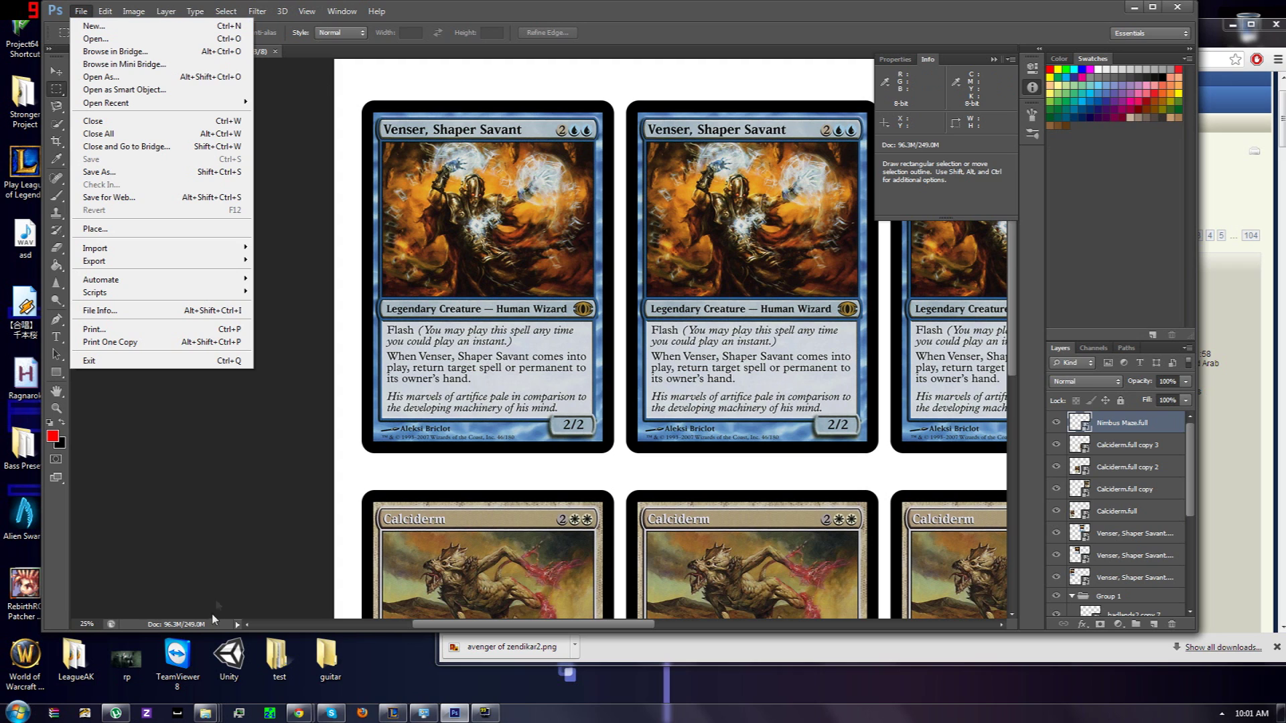
Create a new U.S. Paper letter document, 8.5 × 11 inches at 600 pixels/inch.
{"action": "left_click", "coordinate": [97, 26]}
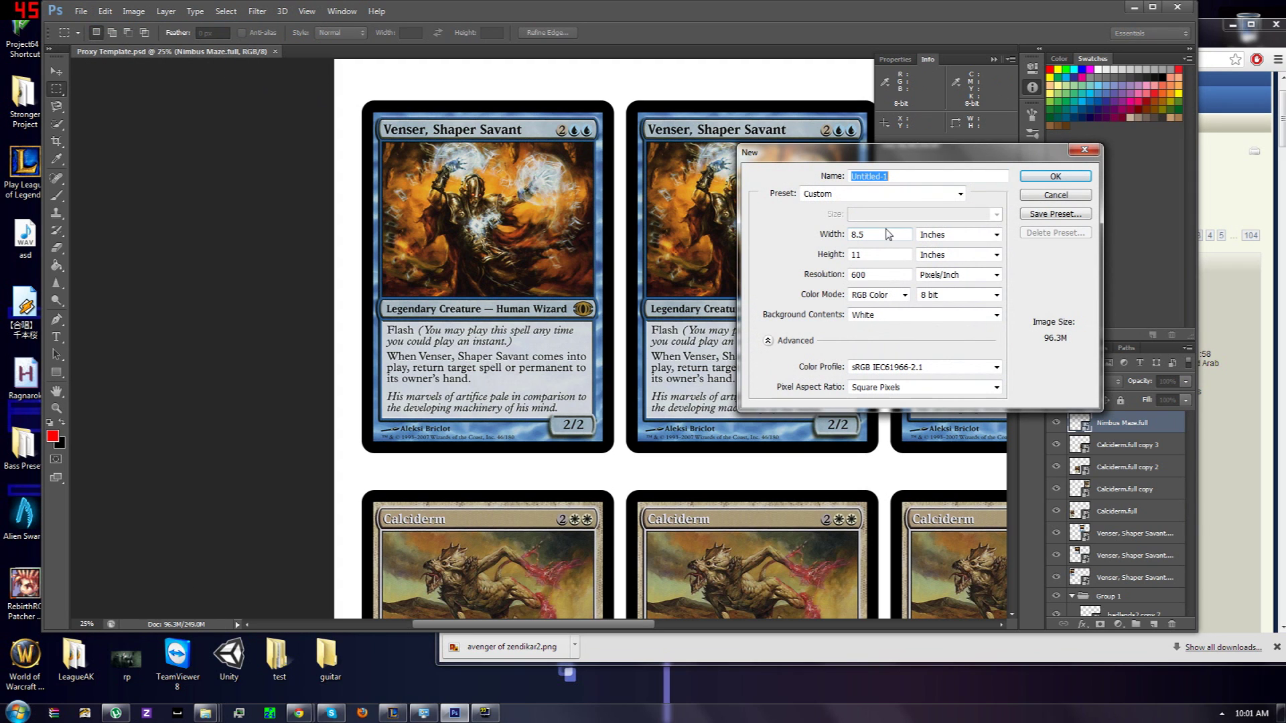
{"action": "left_click", "coordinate": [859, 195]}
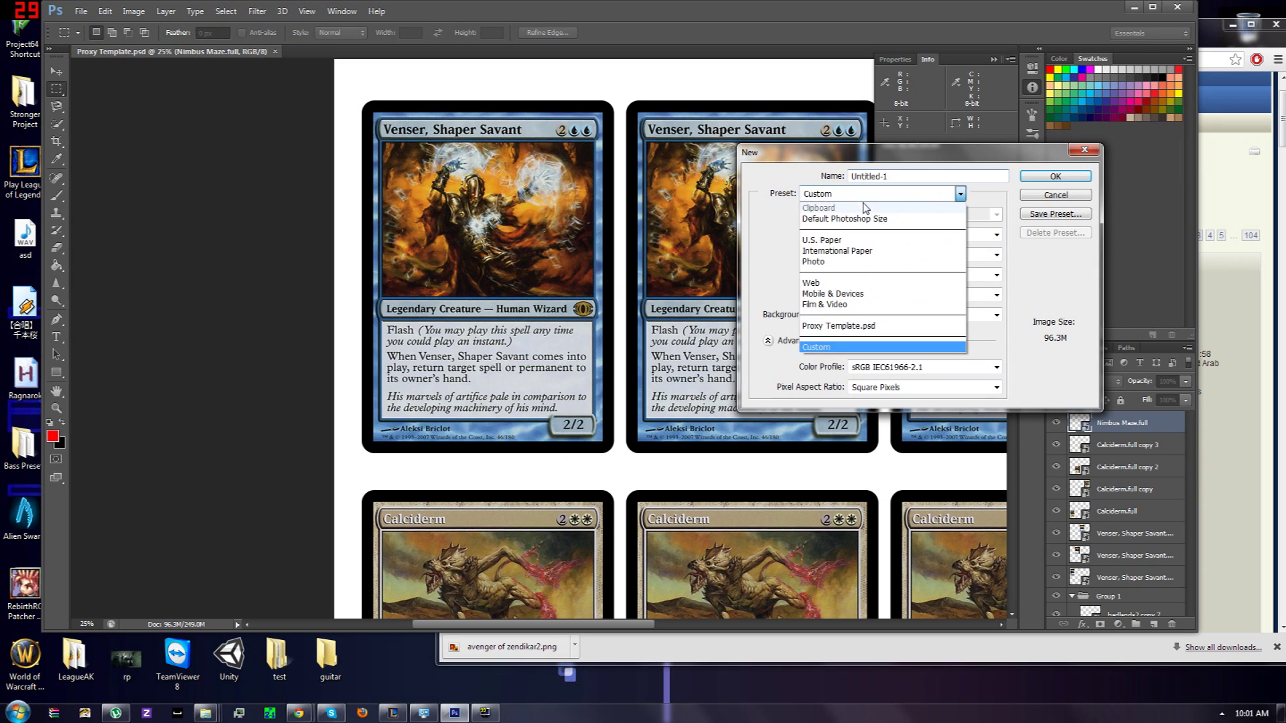
{"action": "left_click", "coordinate": [851, 241]}
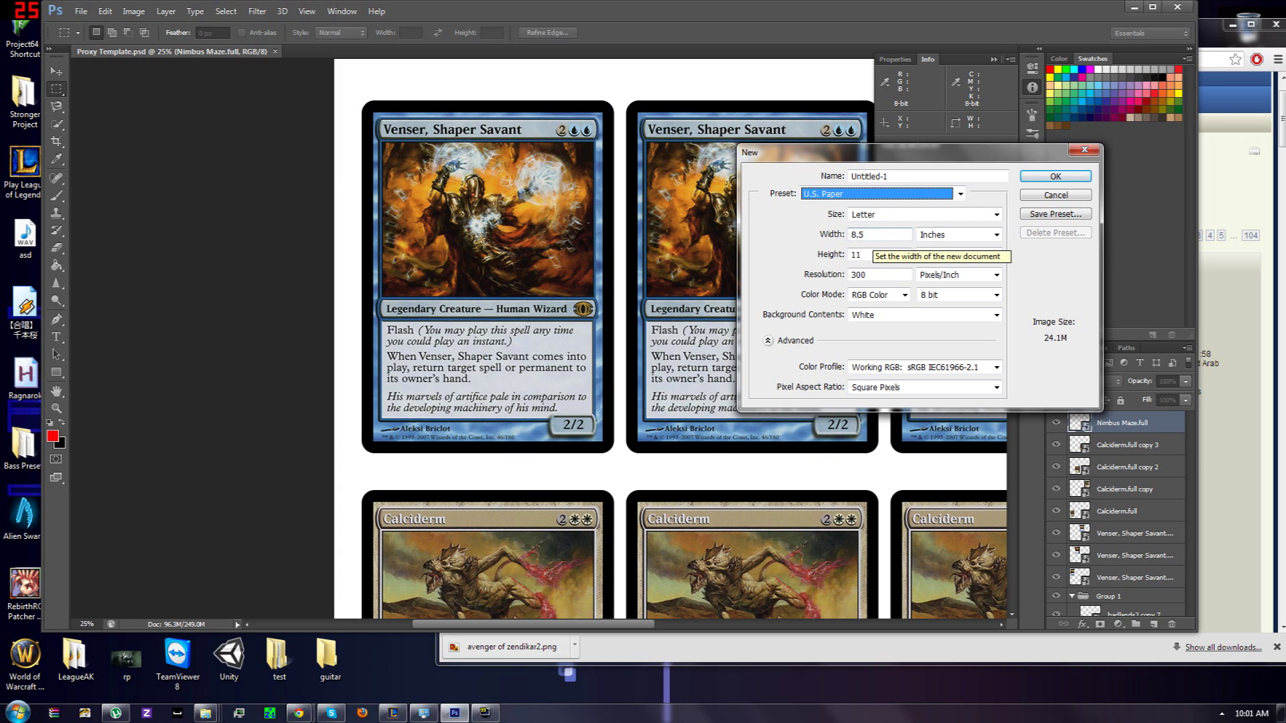
{"action": "double_click", "coordinate": [871, 235]}
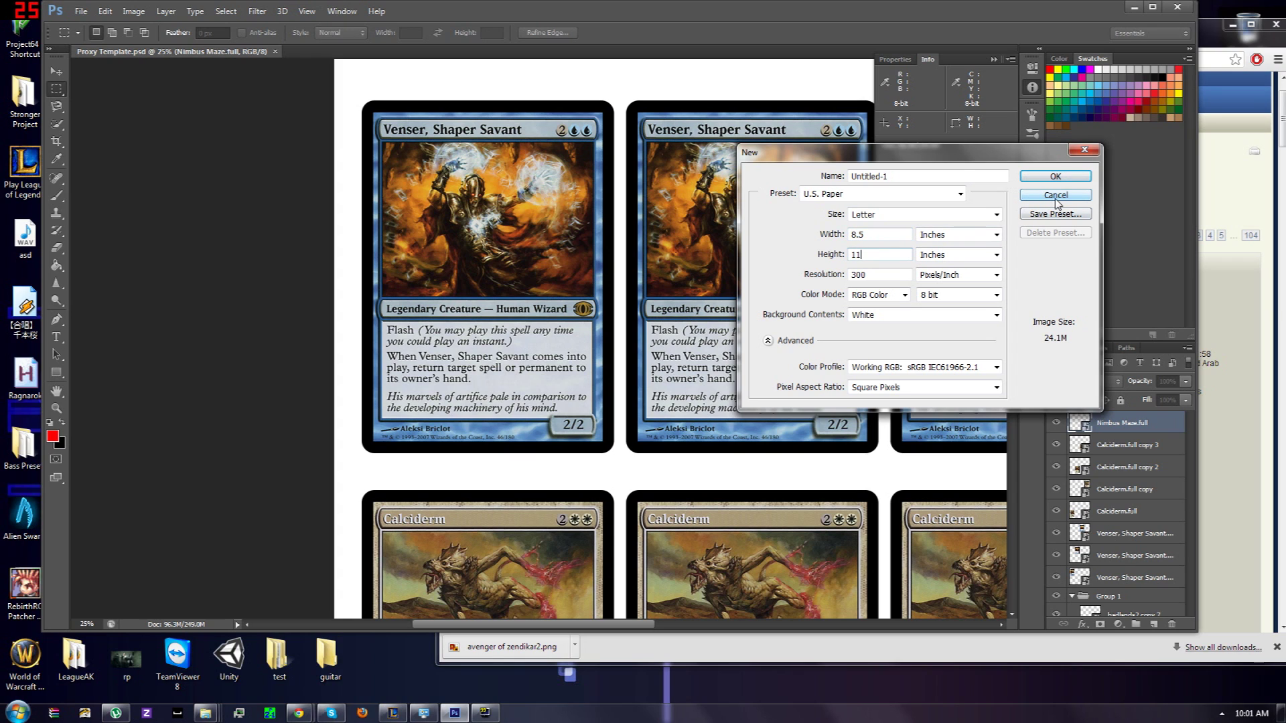
{"action": "key", "text": "Tab"}
{"action": "type", "text": "600"}
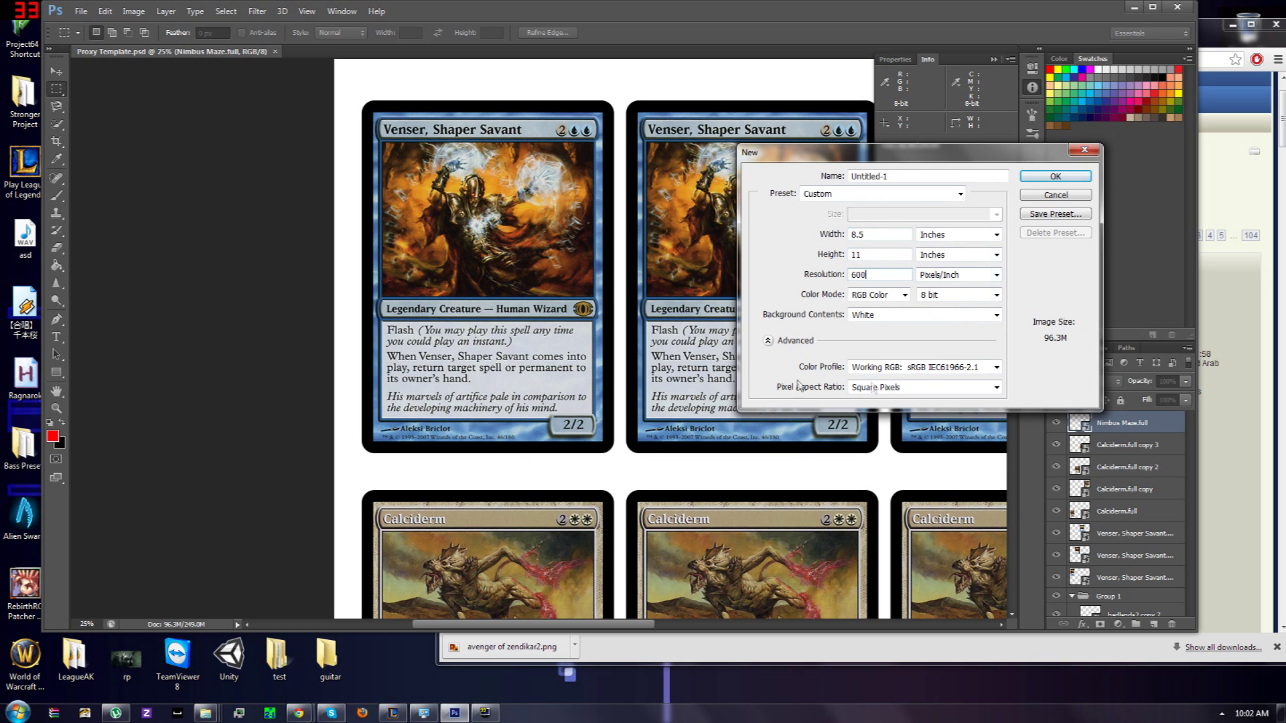
{"action": "left_click", "coordinate": [1057, 178]}
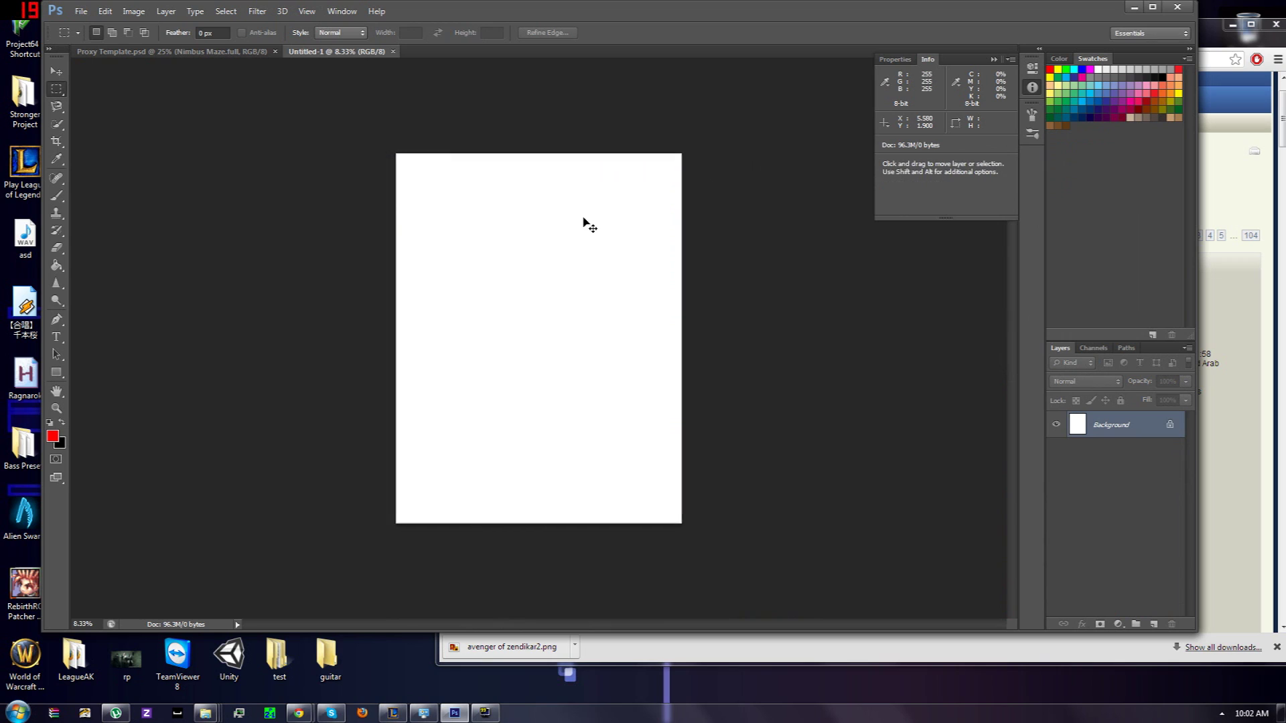
Rotate the Untitled-1 page 90° clockwise to landscape and restore the window smaller.
{"action": "key", "text": "ctrl+plus"}
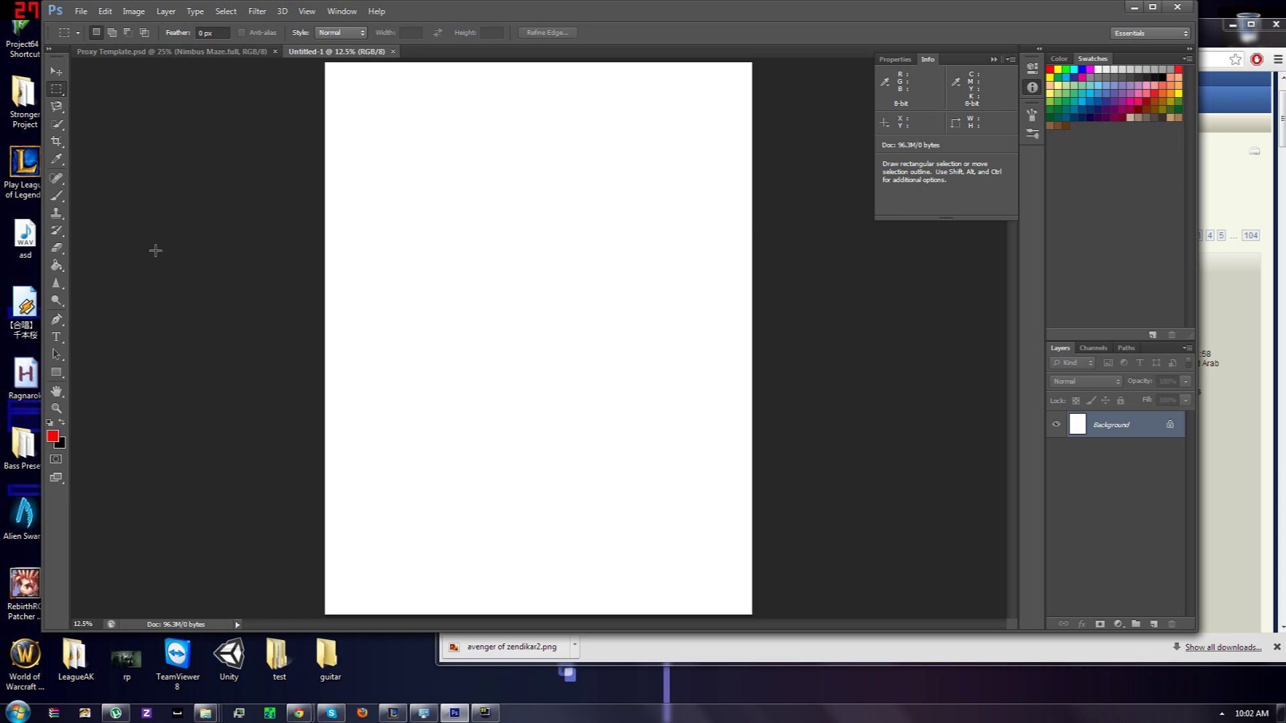
{"action": "left_click", "coordinate": [132, 14]}
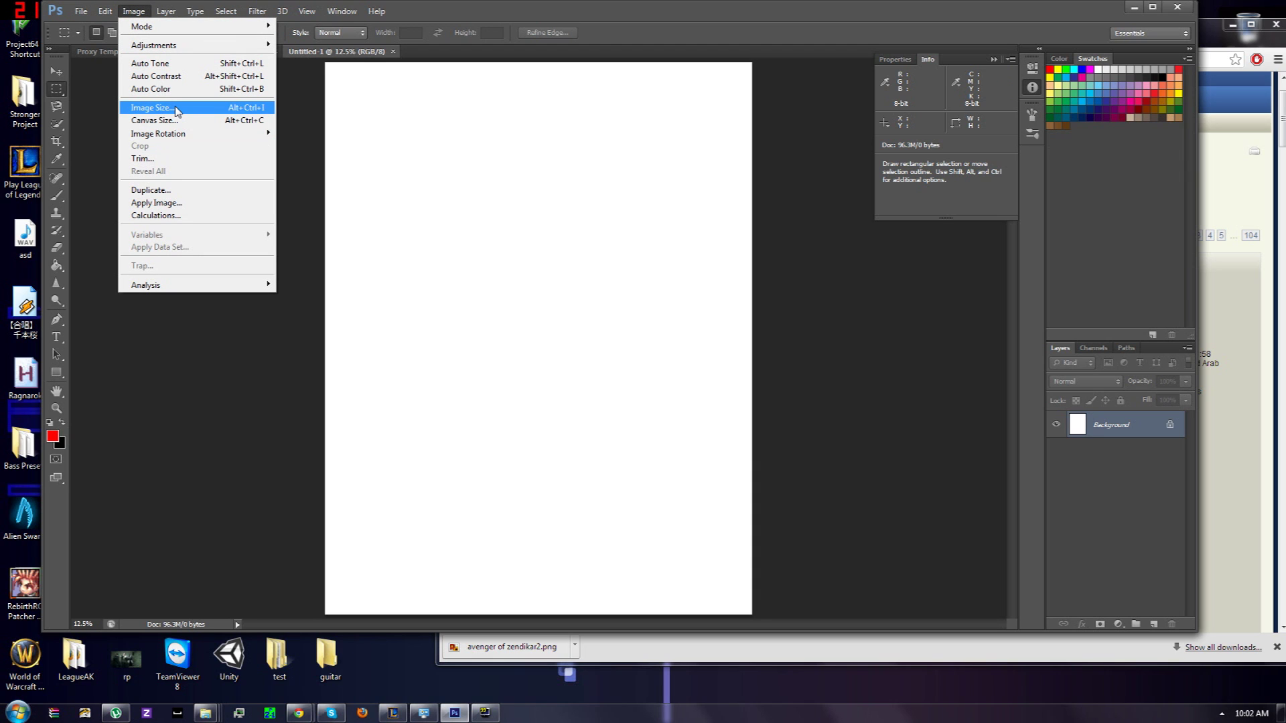
{"action": "mouse_move", "coordinate": [214, 134]}
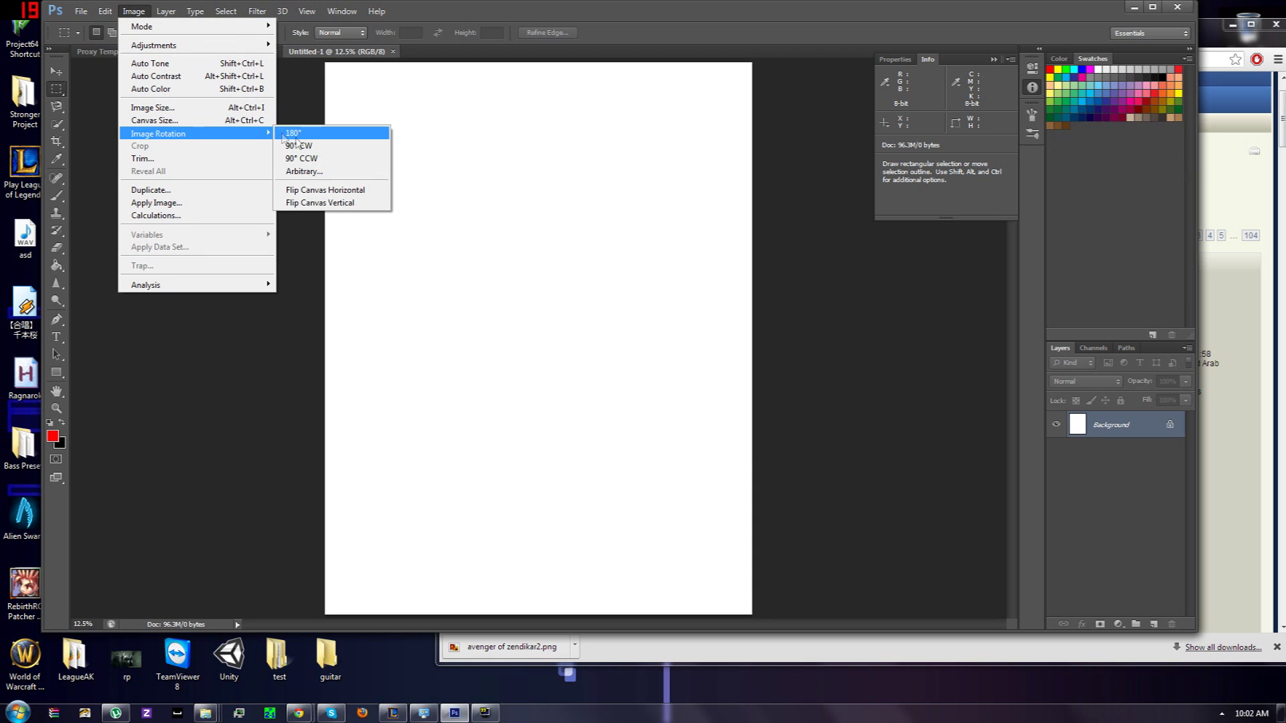
{"action": "left_click", "coordinate": [302, 146]}
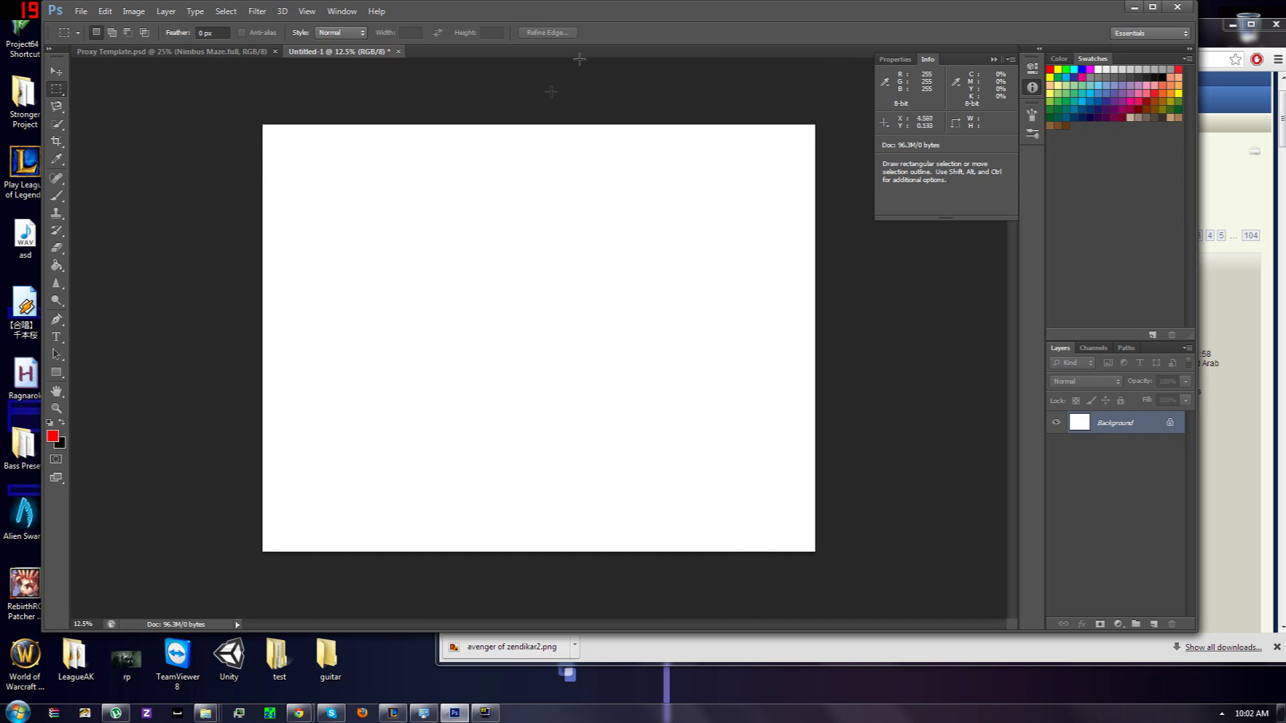
{"action": "left_click_drag", "start_coordinate": [583, 9], "coordinate": [908, 119]}
{"action": "double_click", "coordinate": [361, 46]}
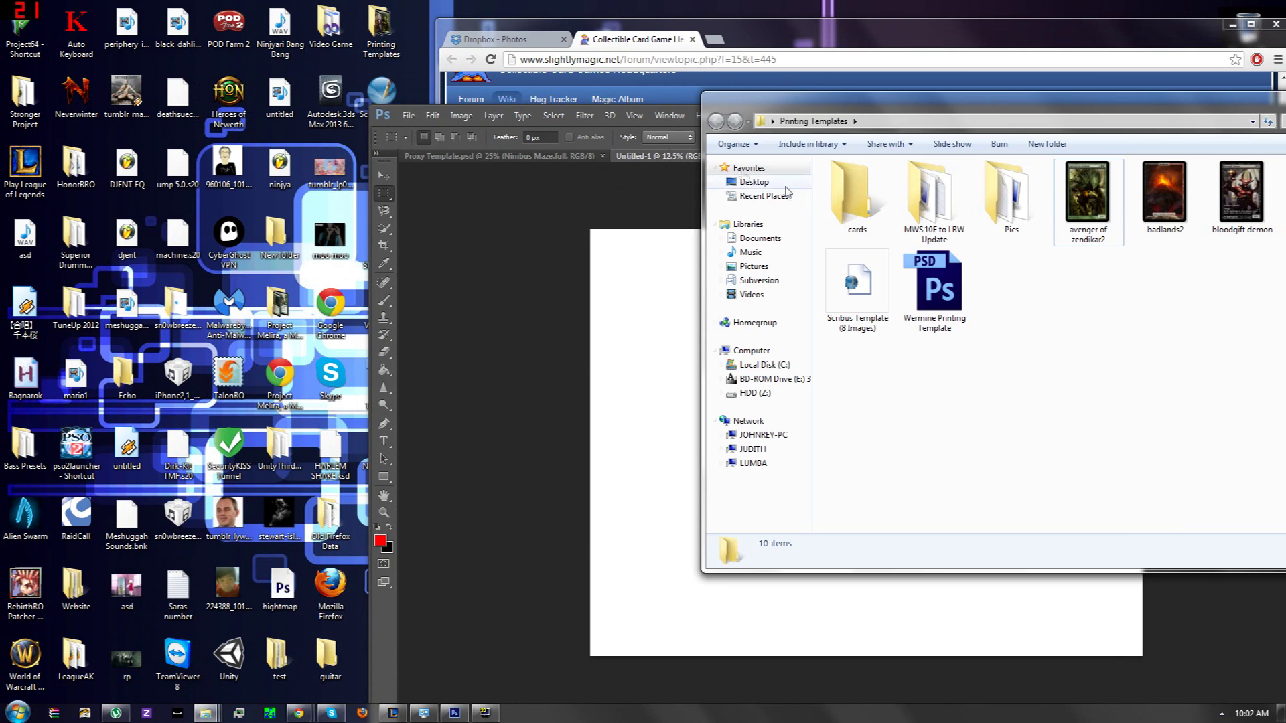
Place the avenger of zendikar2 image as its own layer in the page's top-left corner.
{"action": "left_click", "coordinate": [1074, 197]}
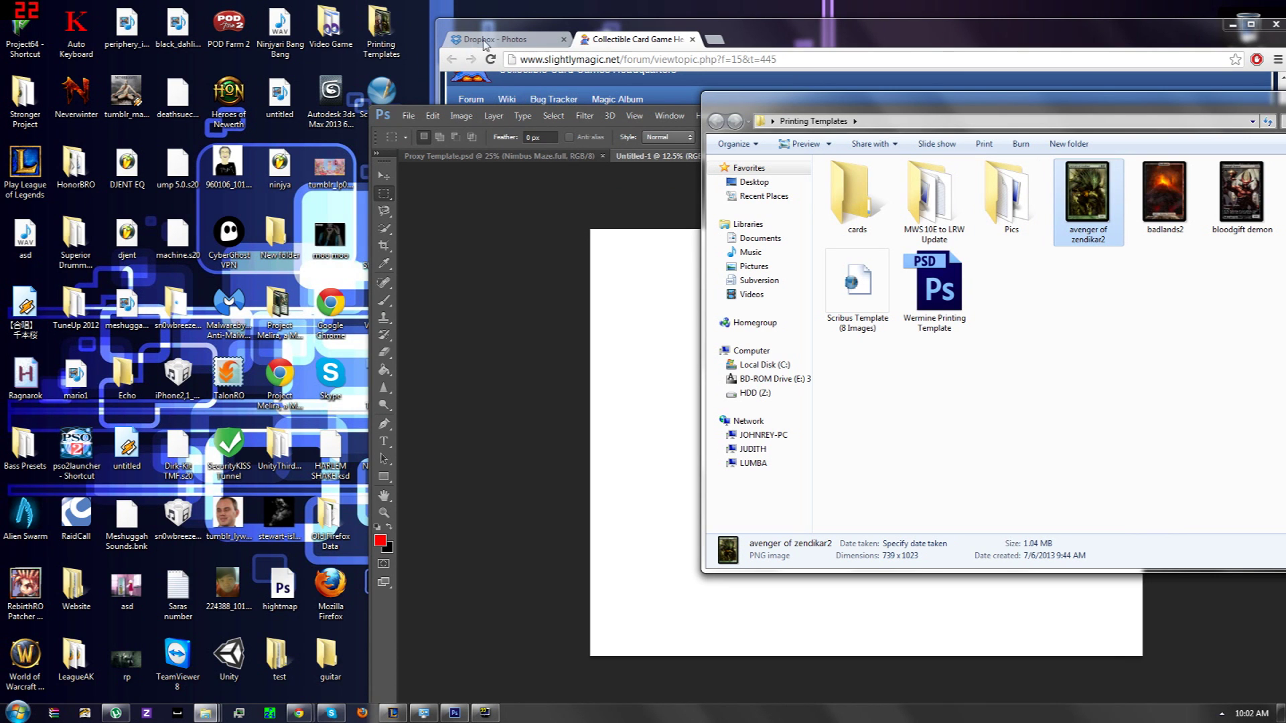
{"action": "left_click_drag", "start_coordinate": [1092, 197], "coordinate": [640, 304]}
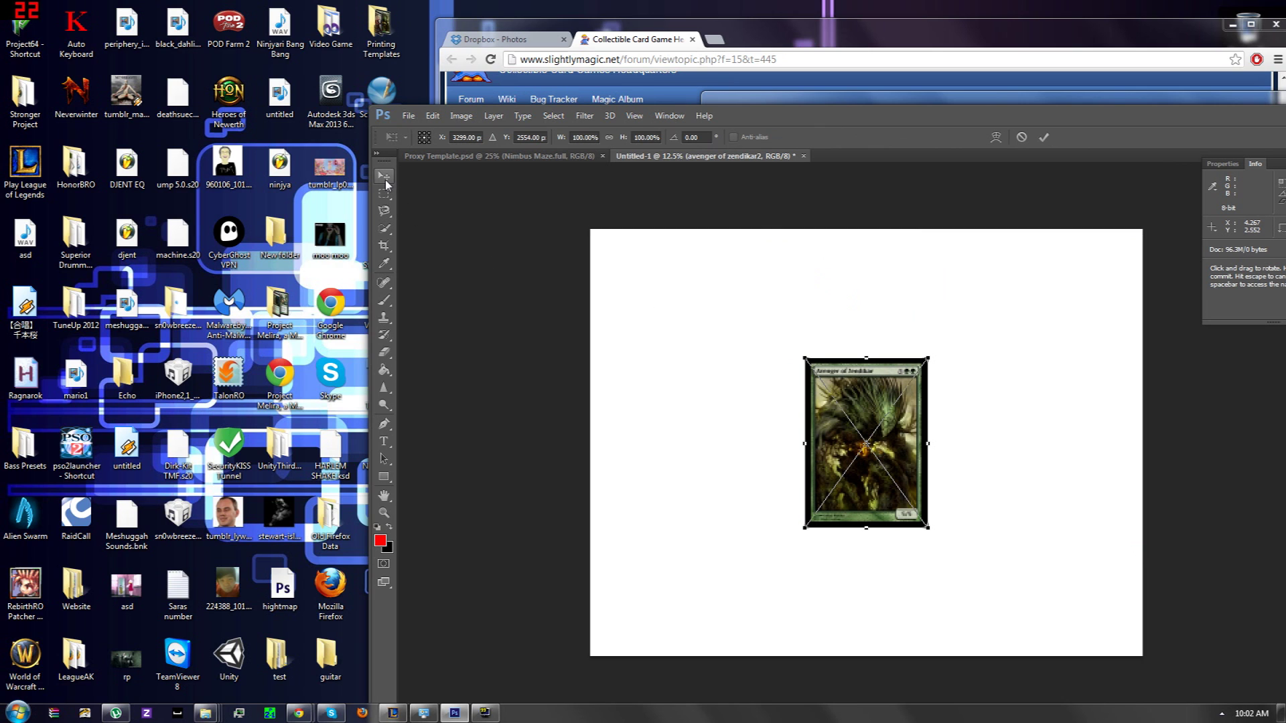
{"action": "left_click", "coordinate": [385, 179]}
{"action": "left_click", "coordinate": [897, 271]}
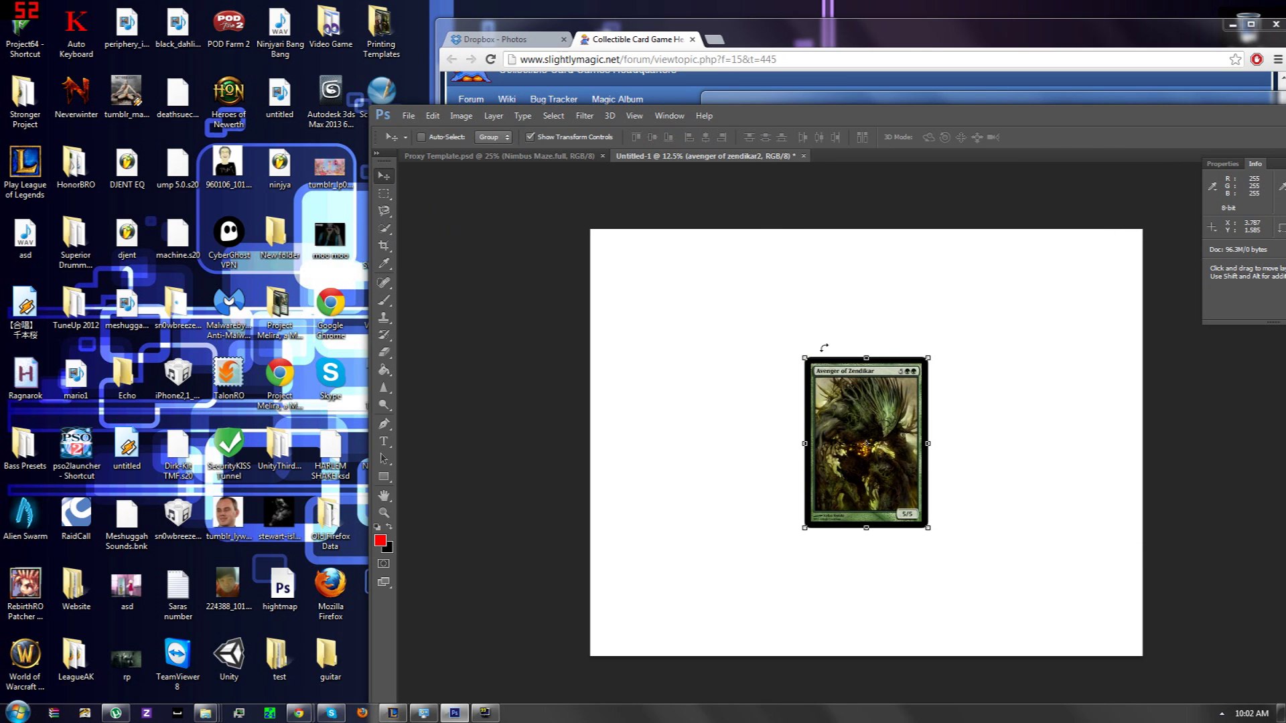
{"action": "left_click_drag", "start_coordinate": [852, 390], "coordinate": [654, 287]}
{"action": "double_click", "coordinate": [770, 116]}
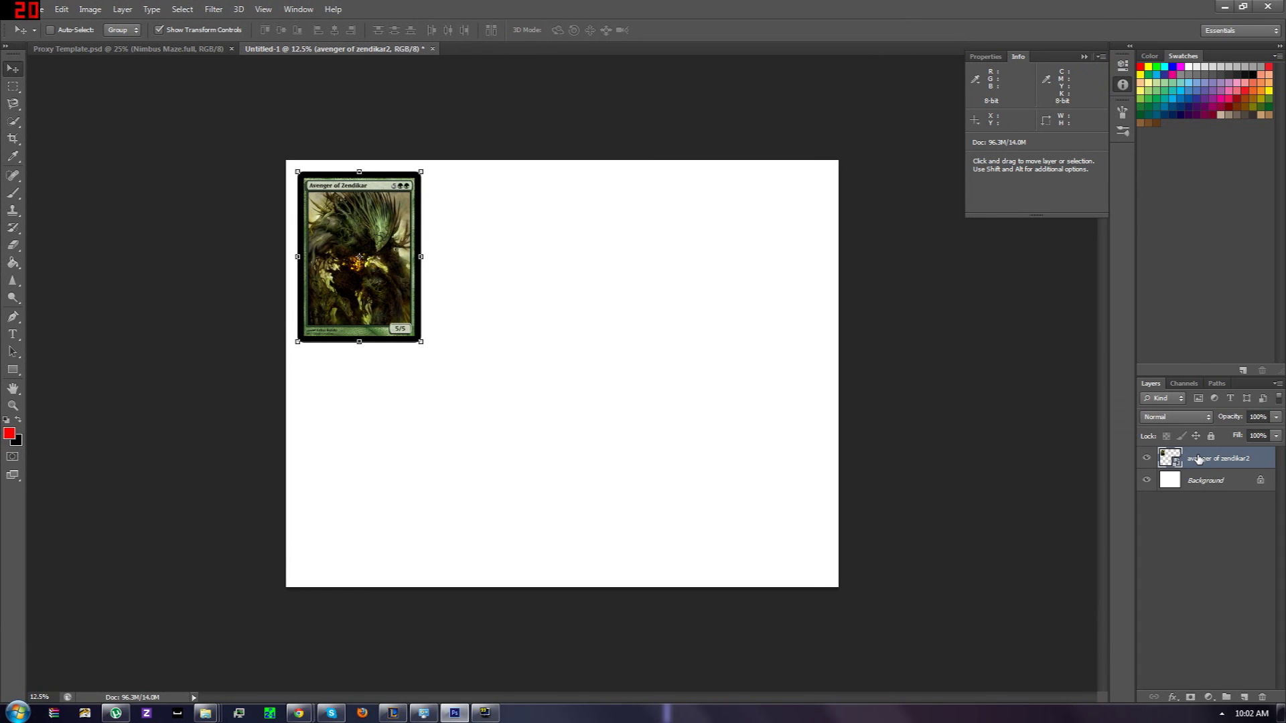
{"action": "right_click", "coordinate": [1199, 458]}
Duplicate the Avenger card layer and place the copy beside the first card.
{"action": "left_click", "coordinate": [1034, 208]}
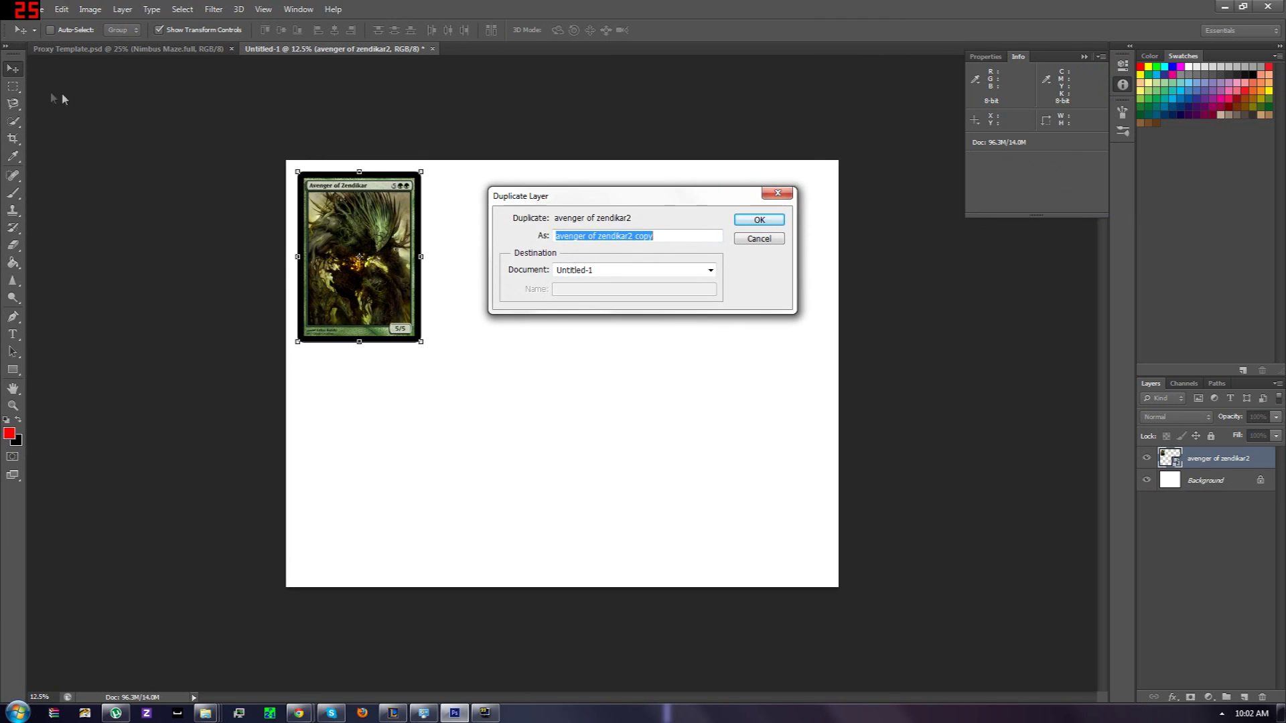
{"action": "left_click", "coordinate": [765, 219]}
{"action": "left_click_drag", "start_coordinate": [347, 222], "coordinate": [484, 265]}
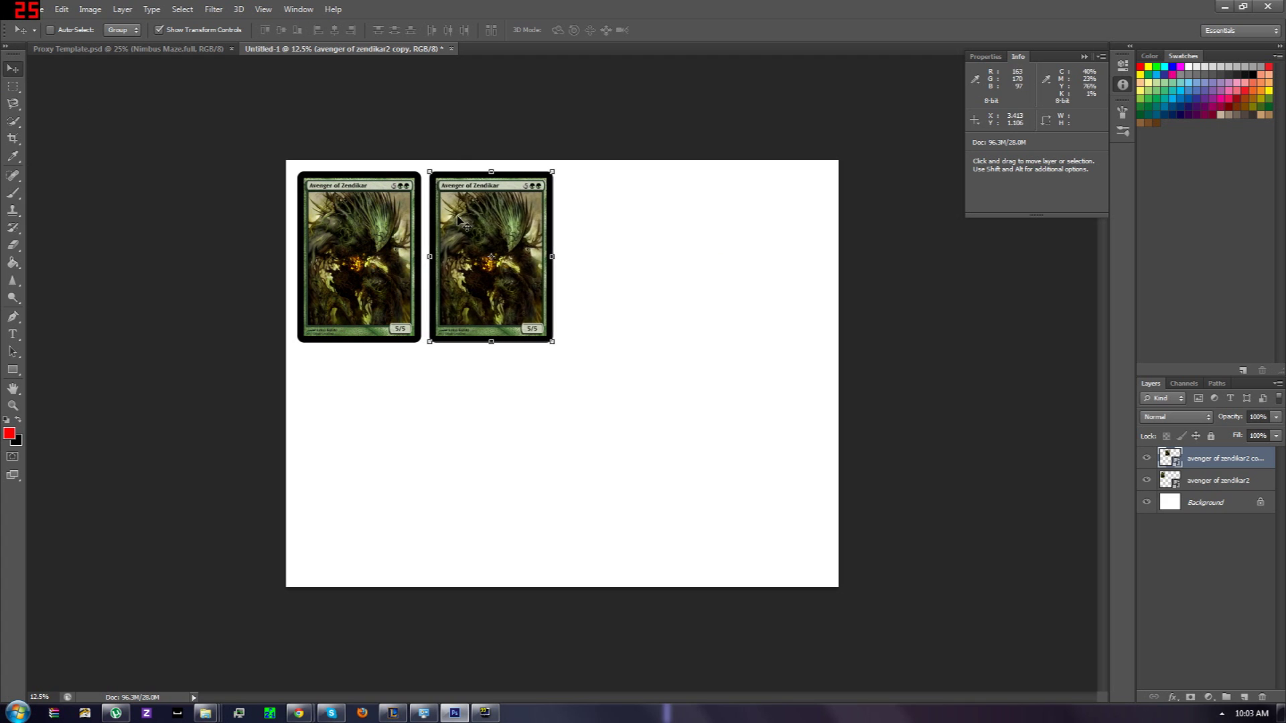
Duplicate both card layers and move the two copies right of the originals.
{"action": "left_click", "coordinate": [1206, 480], "text": "shift"}
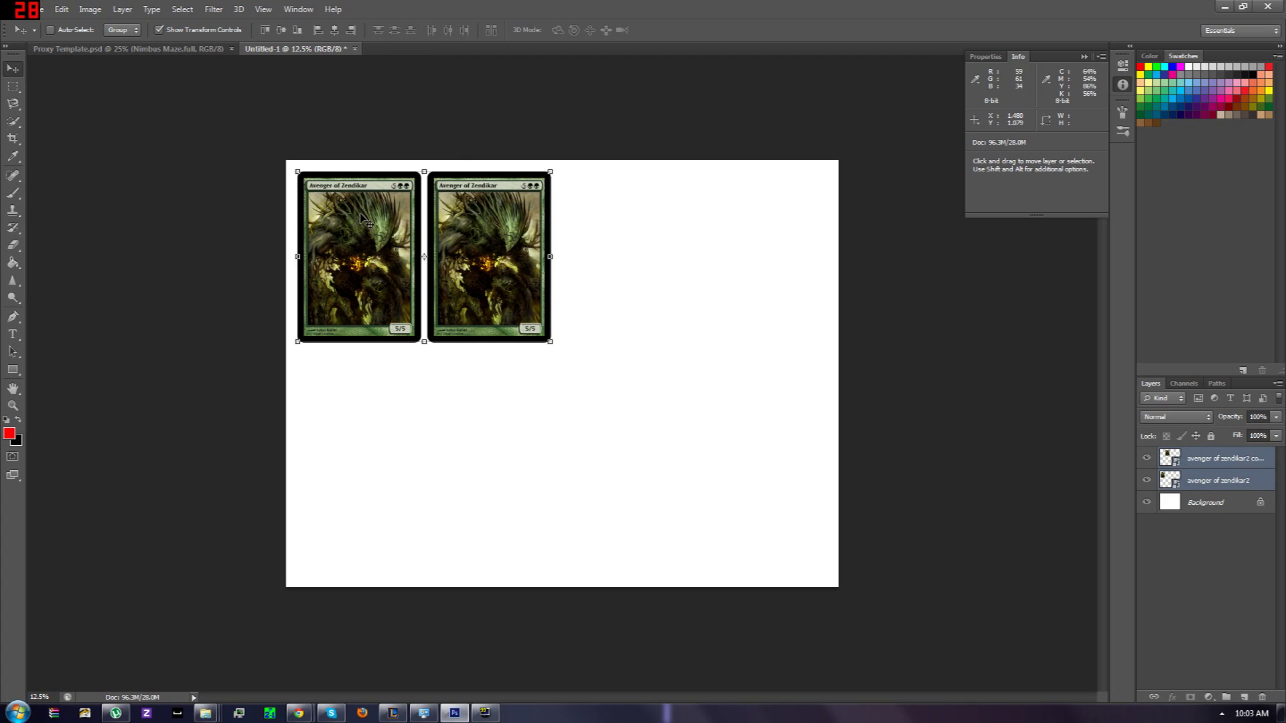
{"action": "right_click", "coordinate": [361, 216]}
{"action": "right_click", "coordinate": [1178, 462]}
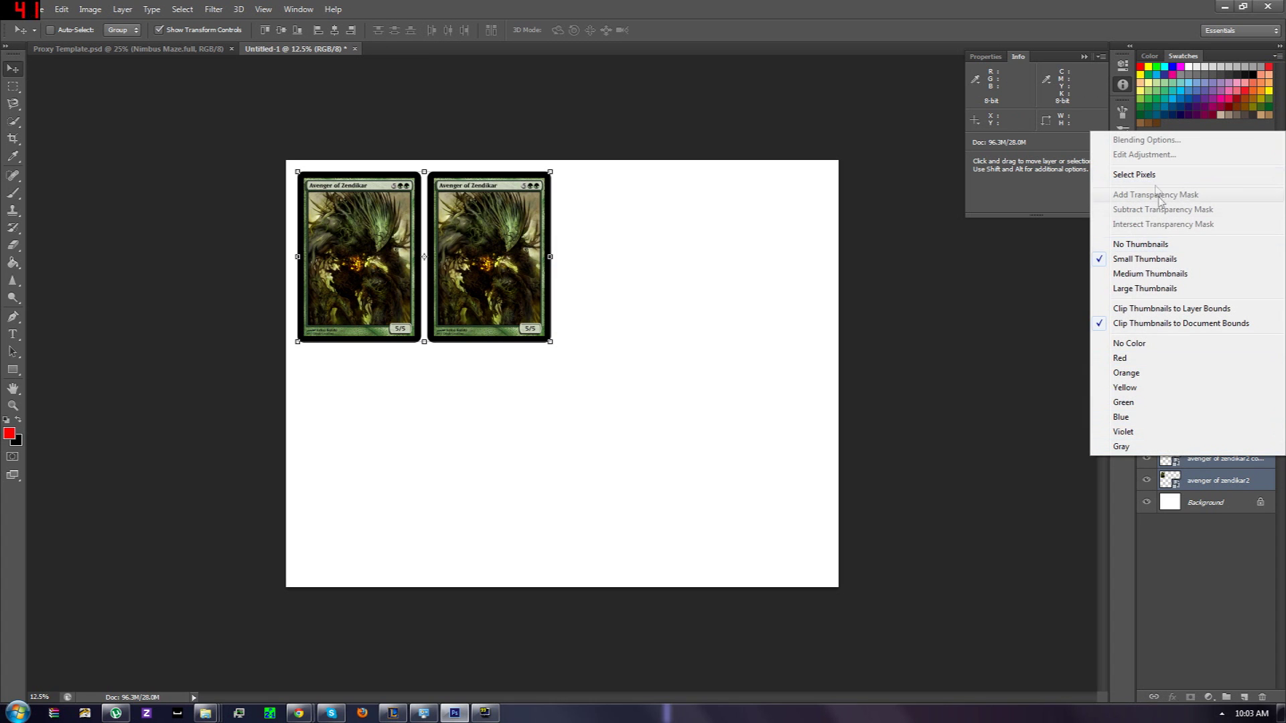
{"action": "right_click", "coordinate": [1230, 474]}
{"action": "left_click", "coordinate": [1105, 208]}
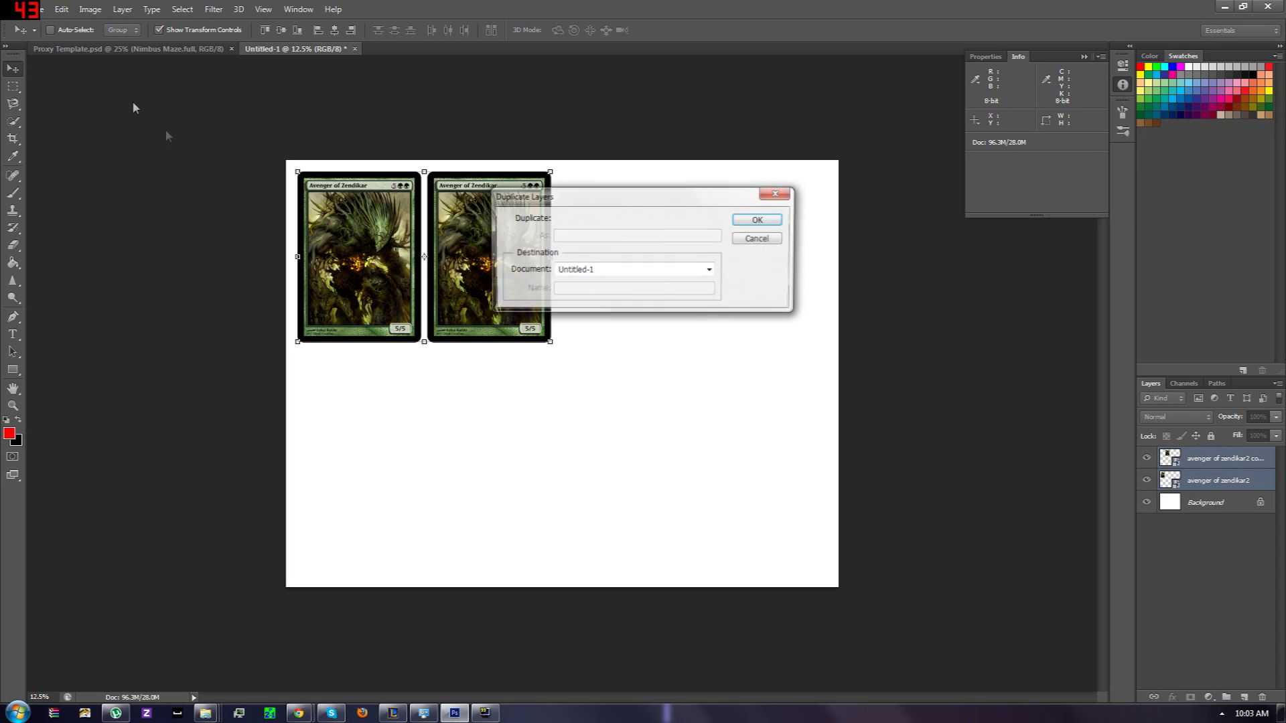
{"action": "left_click", "coordinate": [753, 219]}
{"action": "left_click_drag", "start_coordinate": [334, 203], "coordinate": [602, 202]}
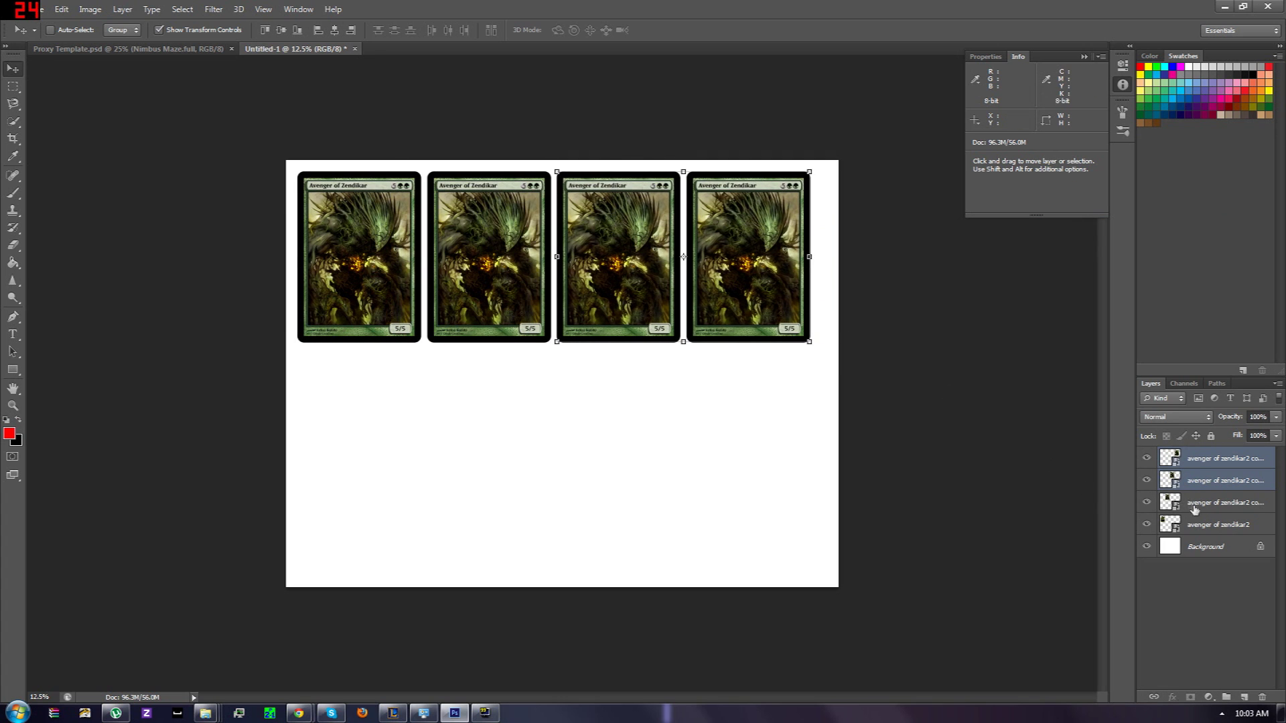
Duplicate all four Avenger card layers and drag the copies down into a second row.
{"action": "left_click", "coordinate": [1199, 518]}
{"action": "left_click", "coordinate": [1208, 462], "text": "shift"}
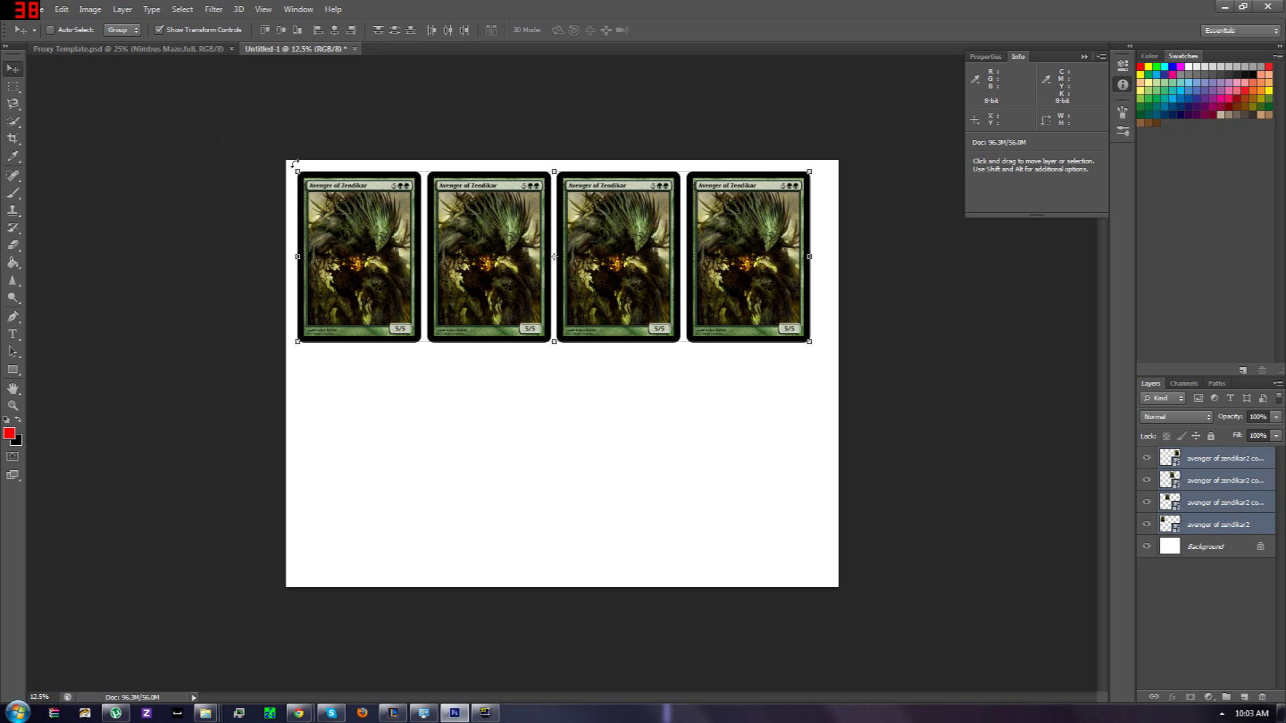
{"action": "mouse_move", "coordinate": [350, 249]}
{"action": "left_mouse_down"}
{"action": "mouse_move", "coordinate": [347, 279]}
{"action": "mouse_move", "coordinate": [357, 250]}
{"action": "mouse_move", "coordinate": [346, 245]}
{"action": "mouse_move", "coordinate": [360, 254]}
{"action": "left_mouse_up"}
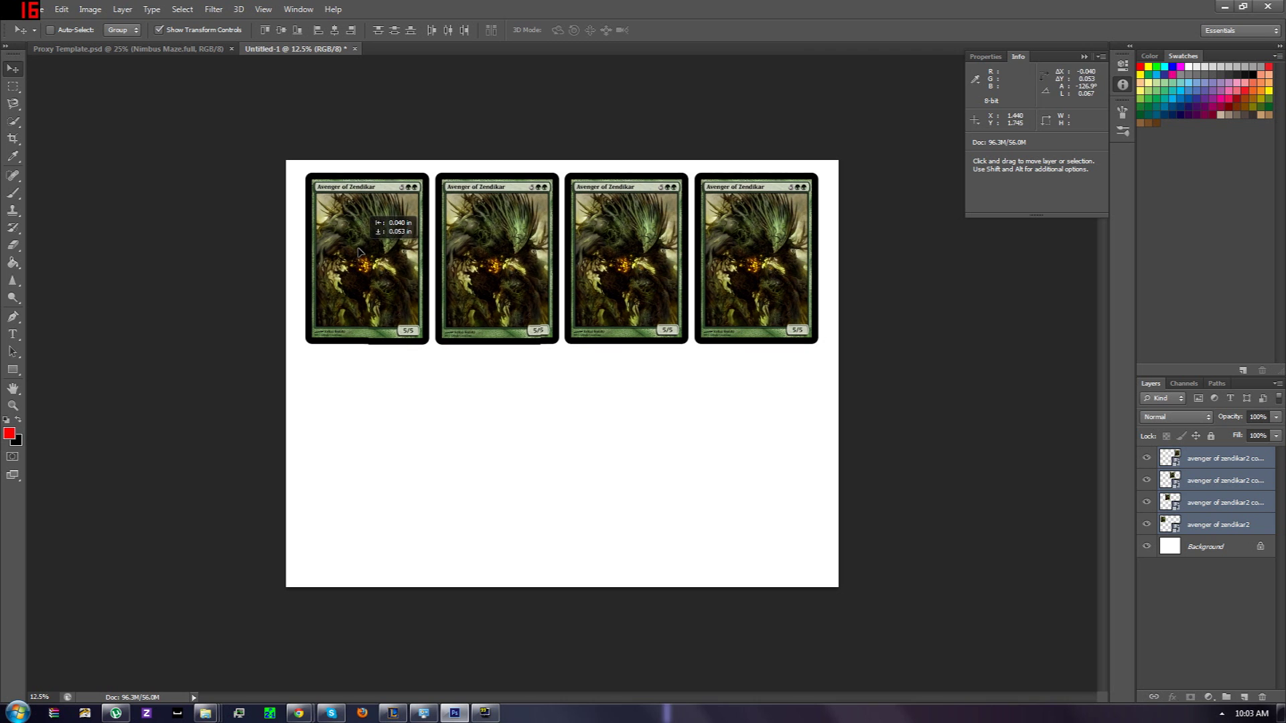
{"action": "right_click", "coordinate": [1209, 456]}
{"action": "left_click", "coordinate": [1064, 208]}
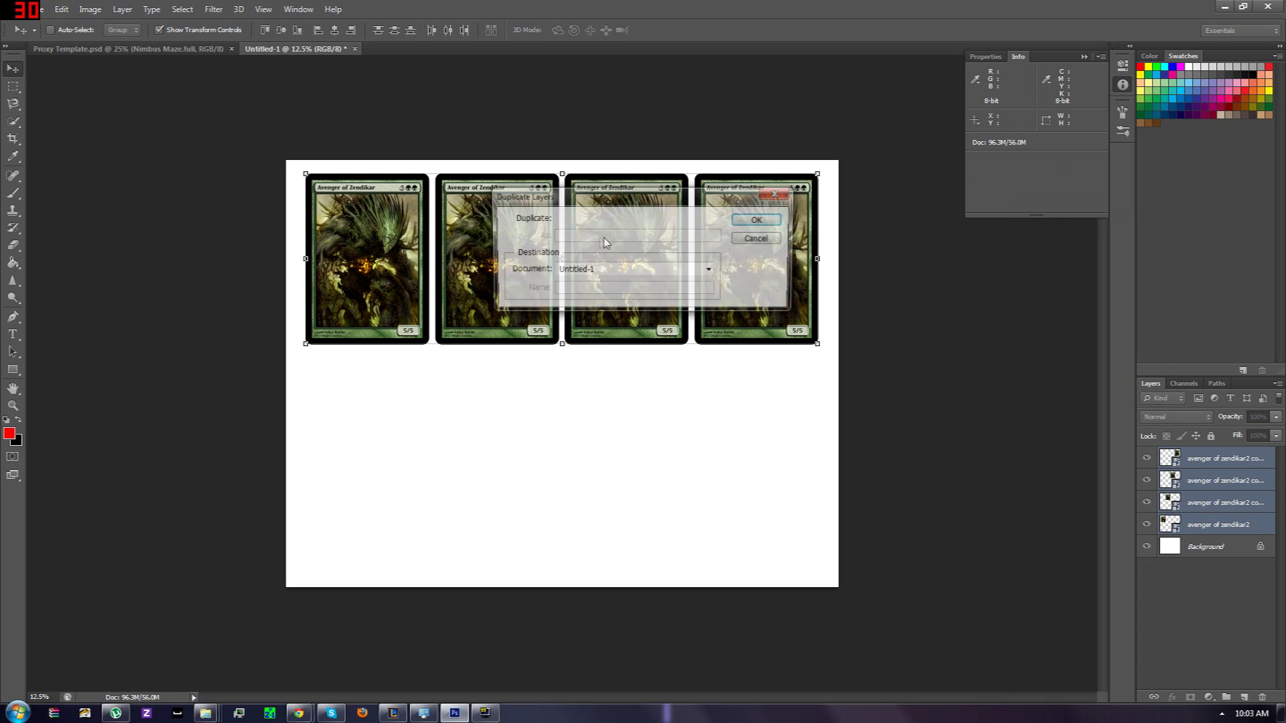
{"action": "left_click", "coordinate": [754, 221]}
{"action": "left_click_drag", "start_coordinate": [478, 249], "coordinate": [478, 445]}
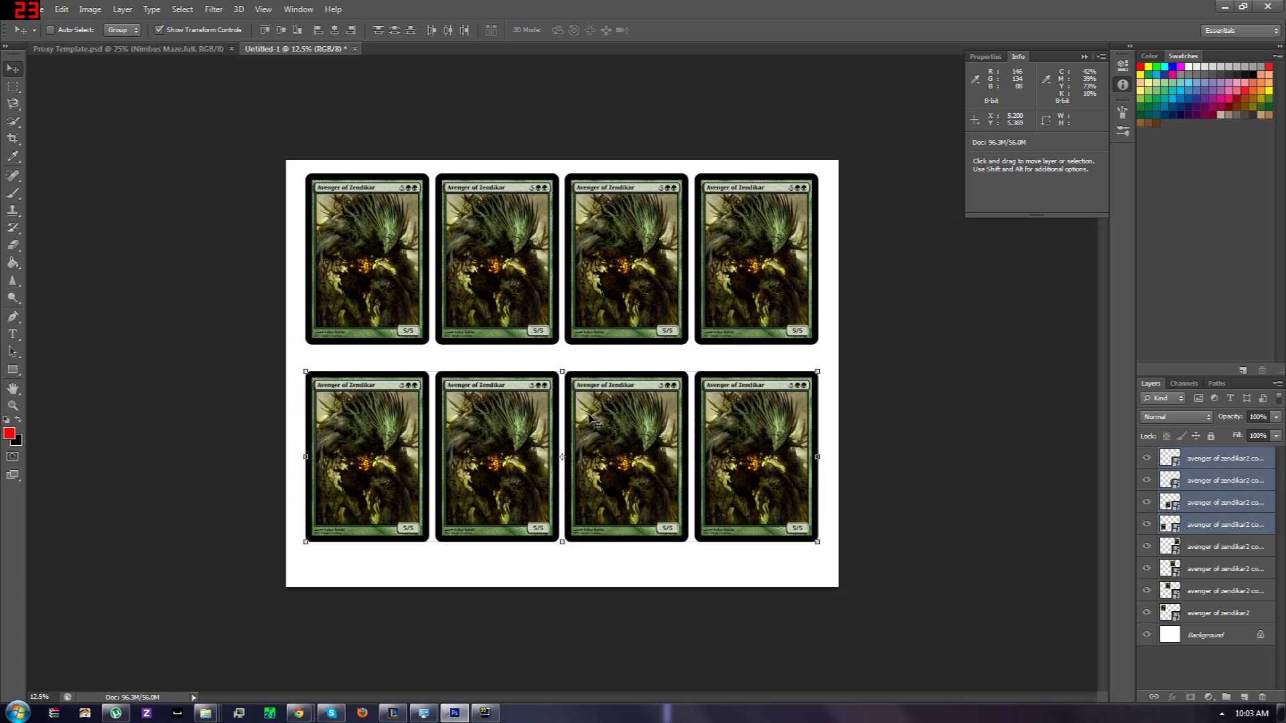
{"action": "key", "text": "m"}
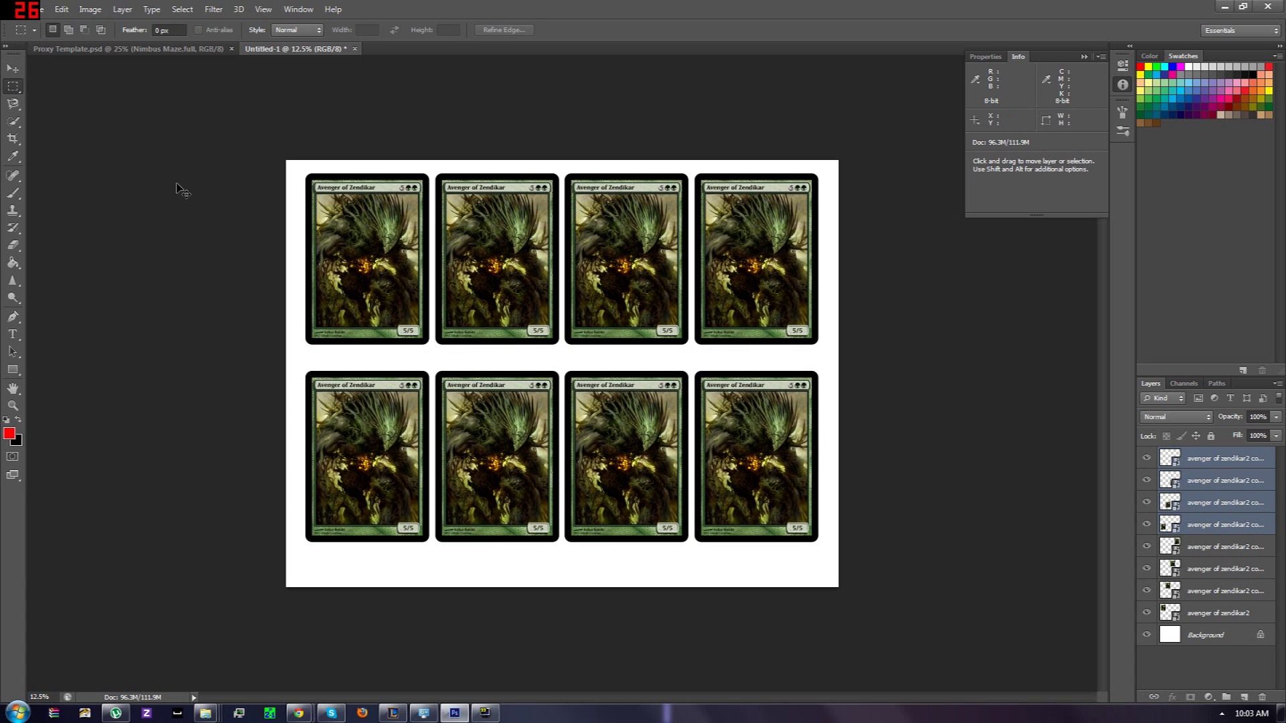
{"action": "key", "text": "ctrl+plus"}
{"action": "key", "text": "ctrl+plus"}
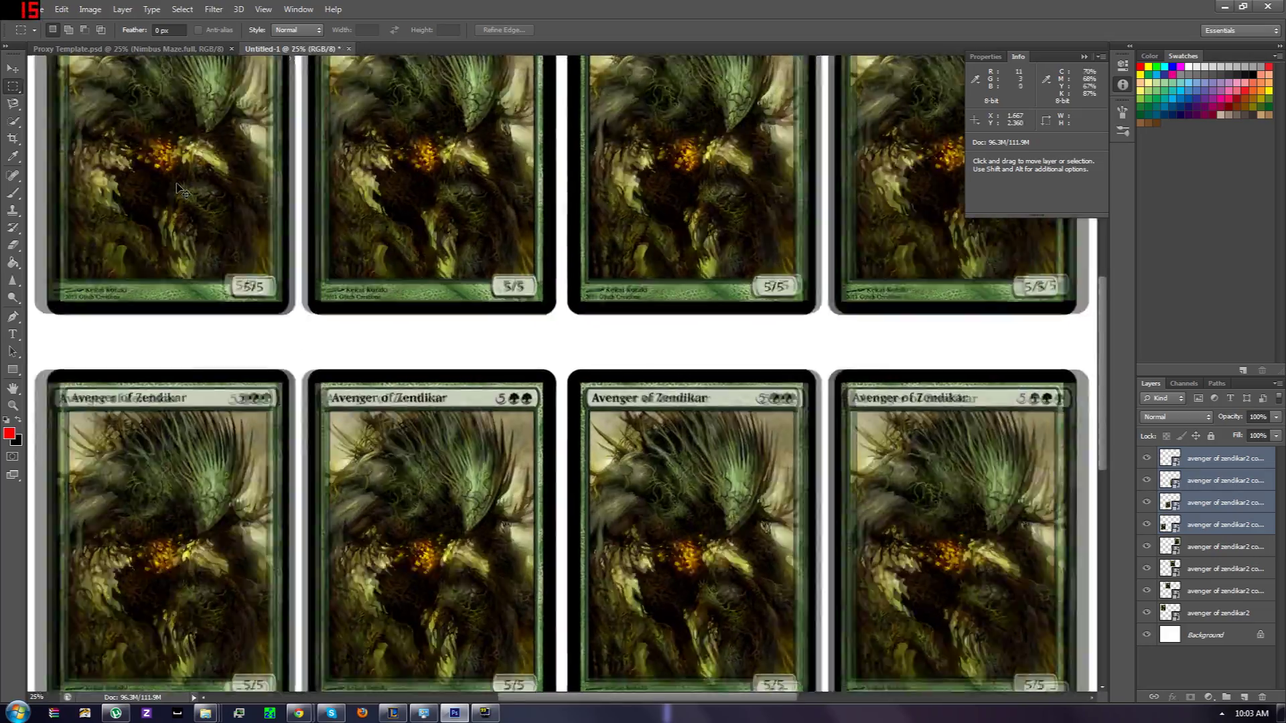
{"action": "key", "text": "ctrl+minus"}
{"action": "key", "text": "ctrl+plus"}
{"action": "key", "text": "ctrl+plus"}
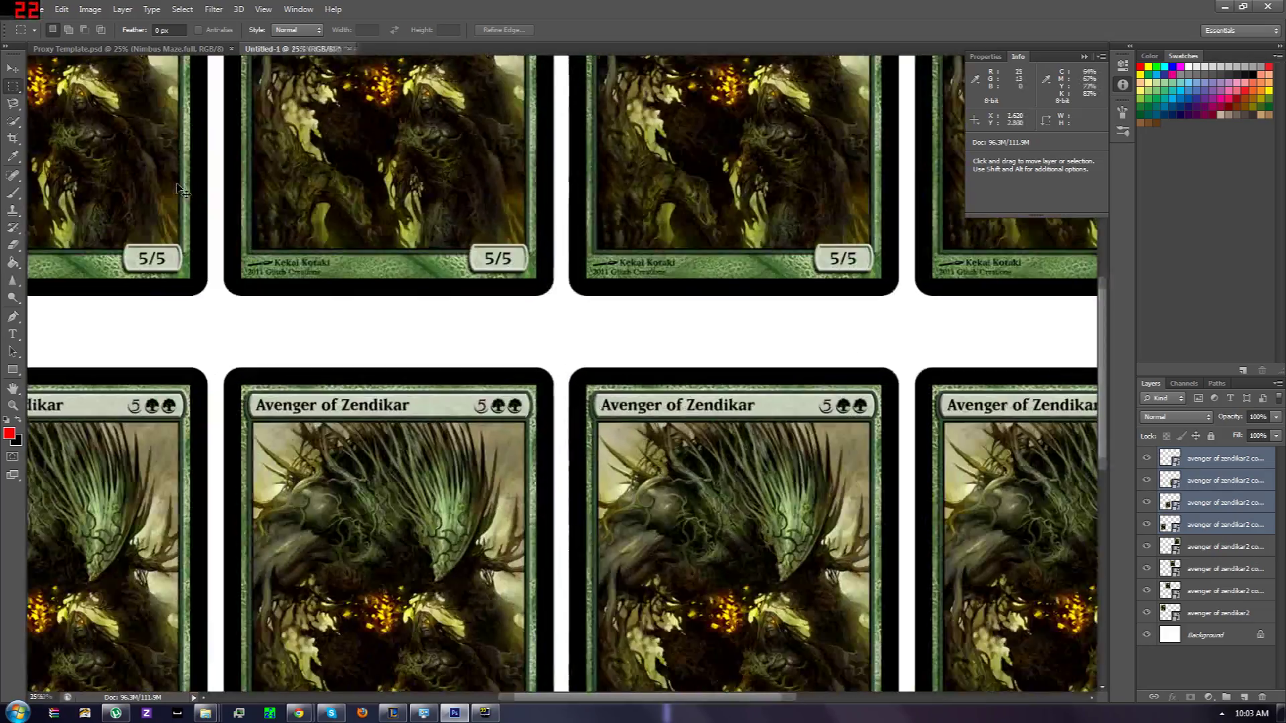
{"action": "key", "text": "ctrl+minus"}
{"action": "key", "text": "ctrl+plus"}
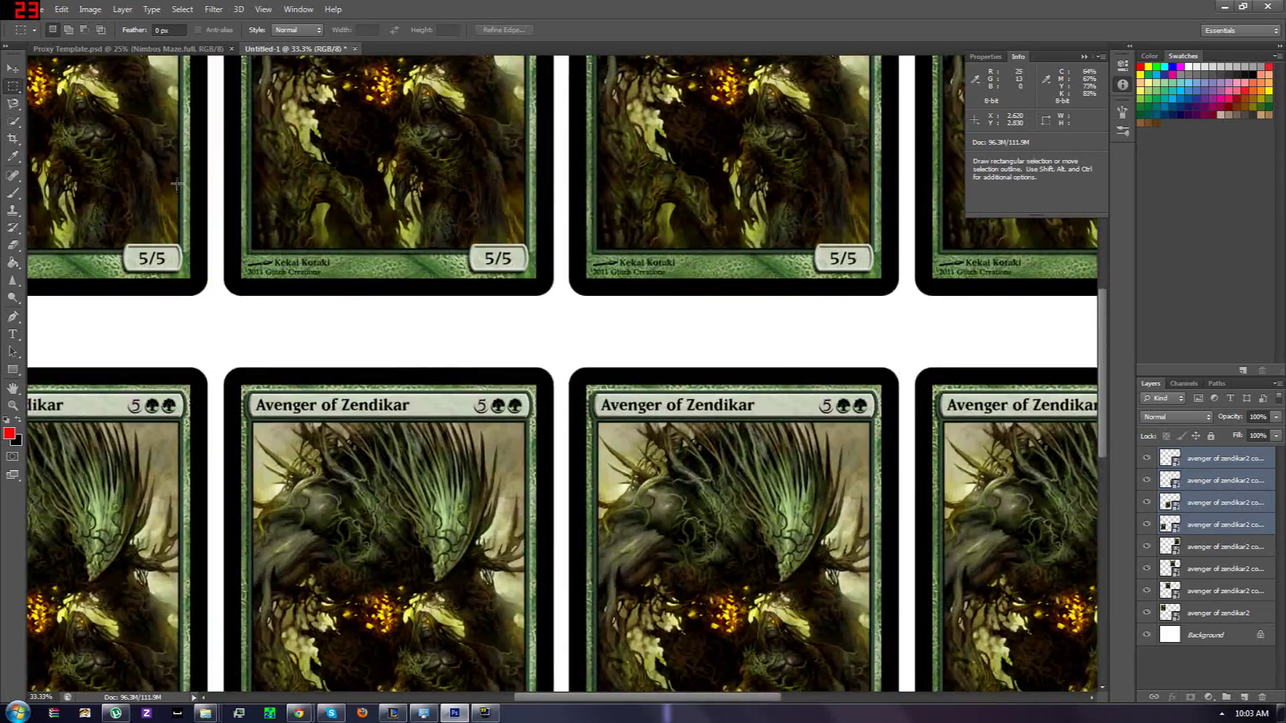
{"action": "scroll", "coordinate": [176, 184], "scroll_direction": "down", "scroll_amount": 2}
{"action": "key", "text": "ctrl+plus"}
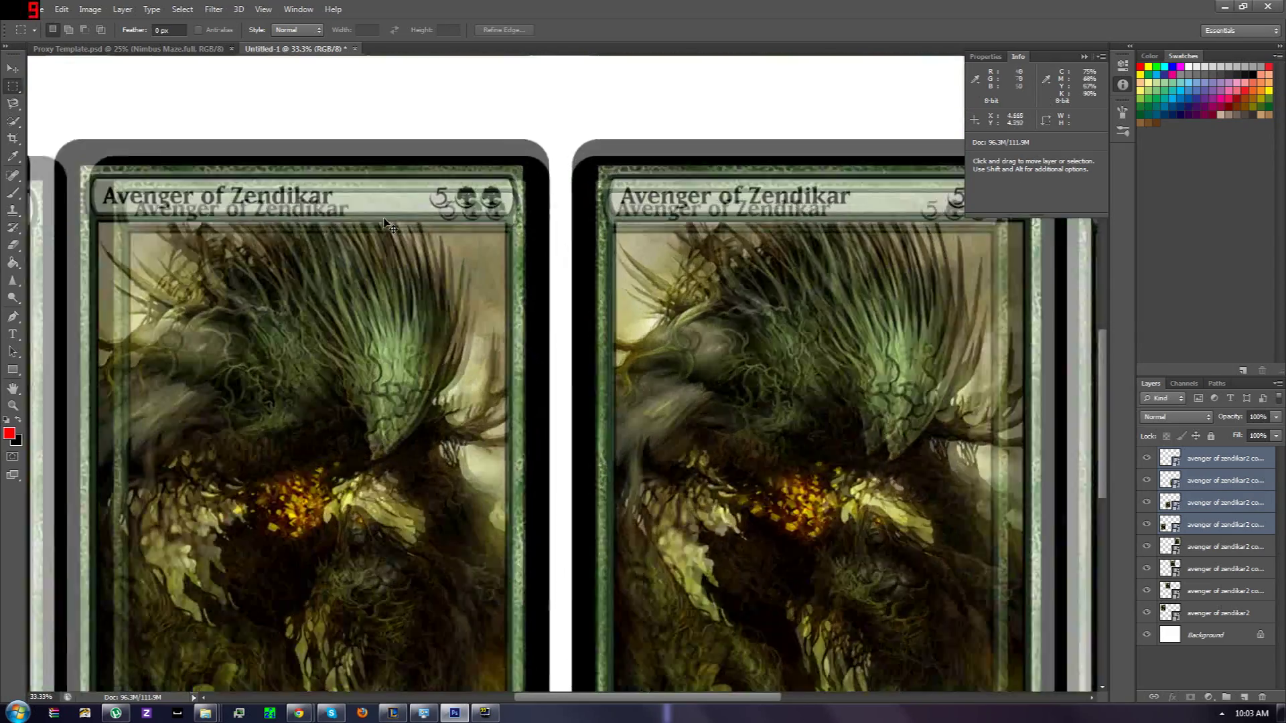
{"action": "key", "text": "ctrl+minus"}
{"action": "key", "text": "ctrl+minus"}
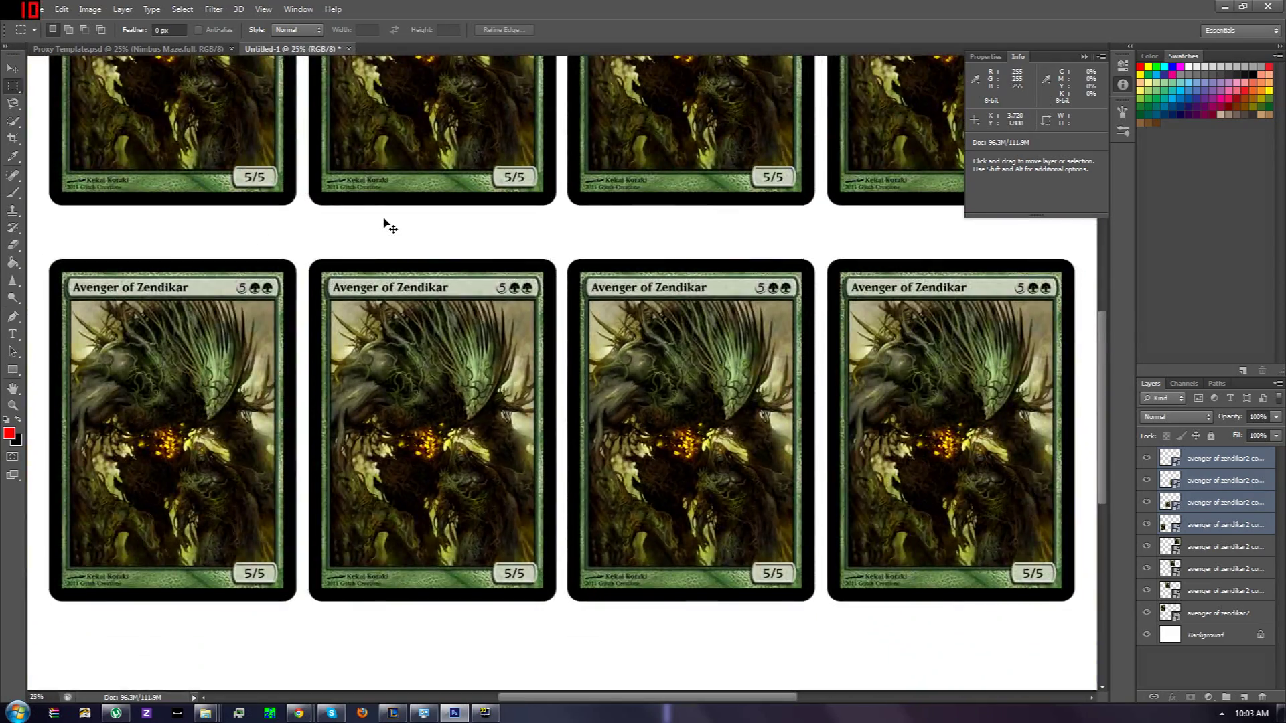
{"action": "key", "text": "ctrl+plus"}
{"action": "key", "text": "ctrl+plus"}
{"action": "key", "text": "ctrl+plus"}
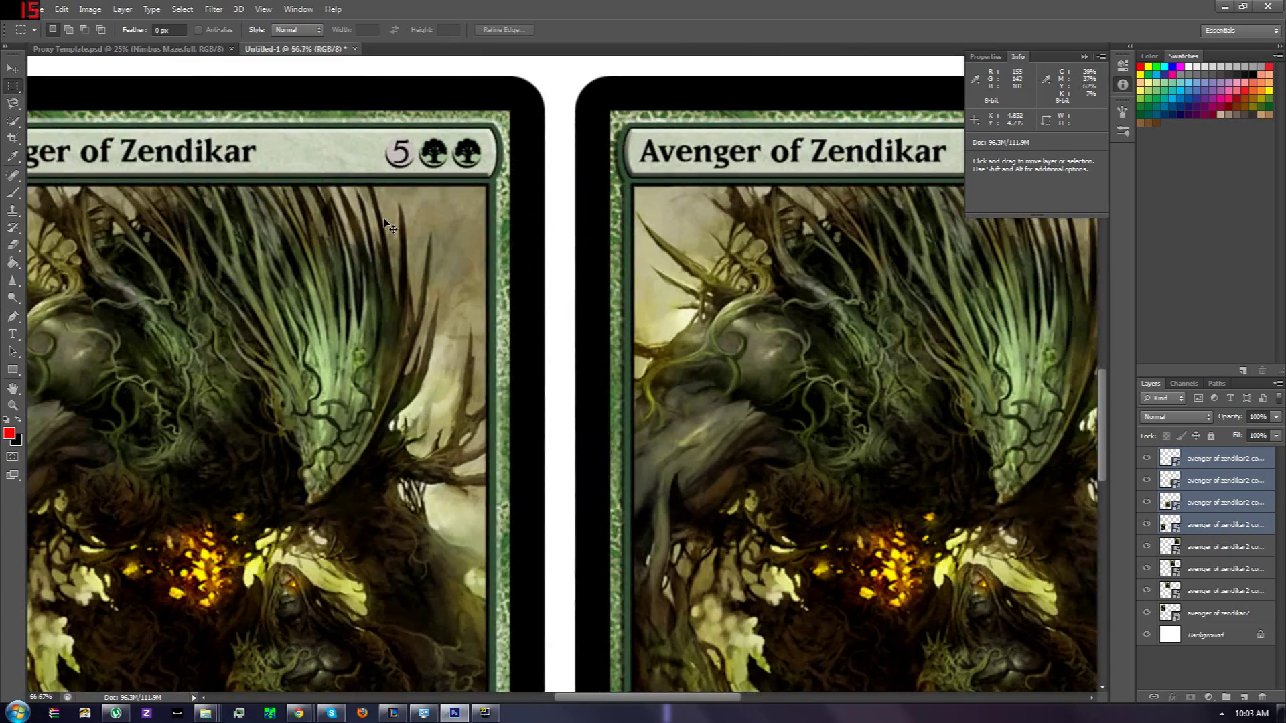
{"action": "key", "text": "ctrl+minus"}
{"action": "key", "text": "ctrl+minus"}
{"action": "key", "text": "ctrl+minus"}
{"action": "key", "text": "ctrl+minus"}
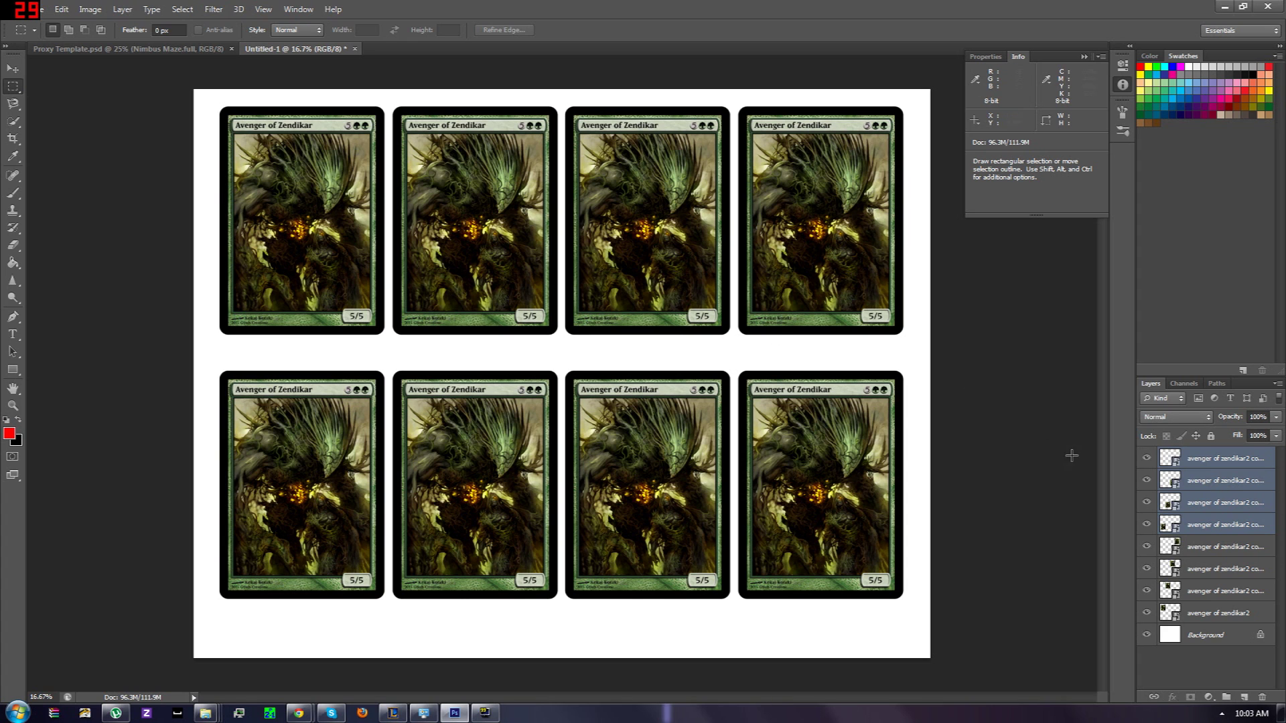
{"action": "left_click", "coordinate": [1216, 609]}
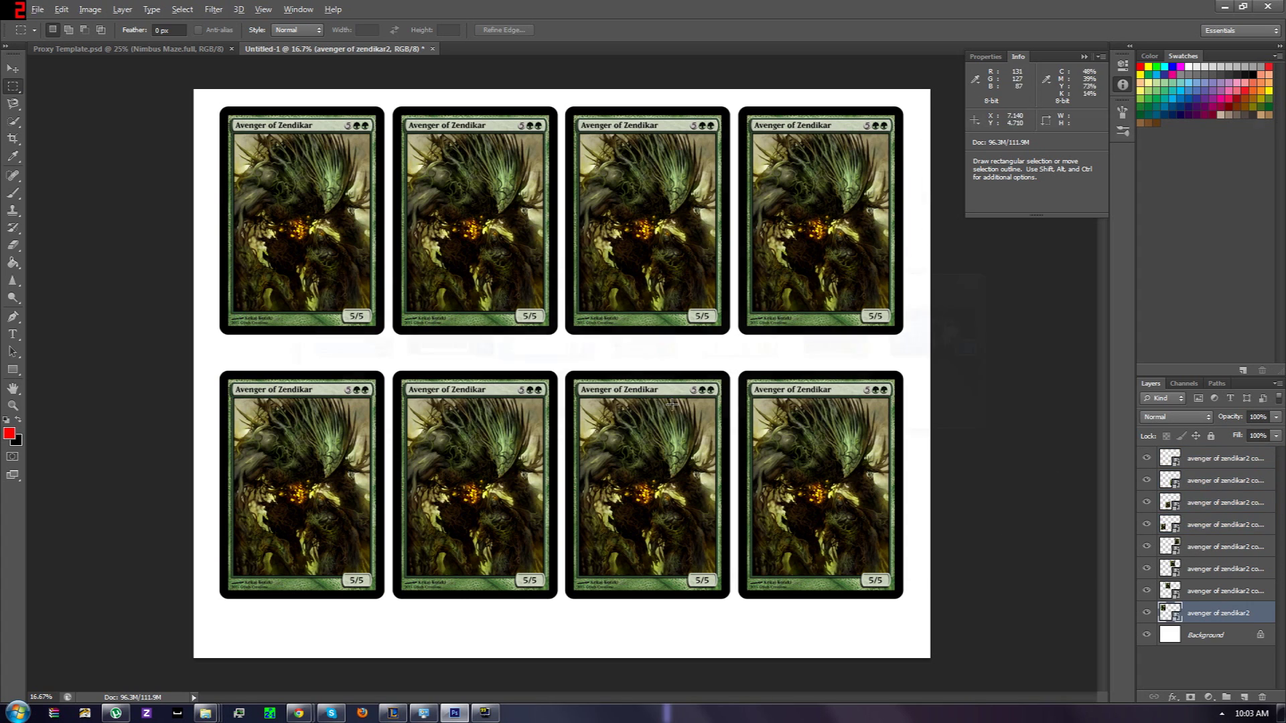
Return to the Printing Templates folder and open Pics > Fulls.
{"action": "key", "text": "alt+Tab"}
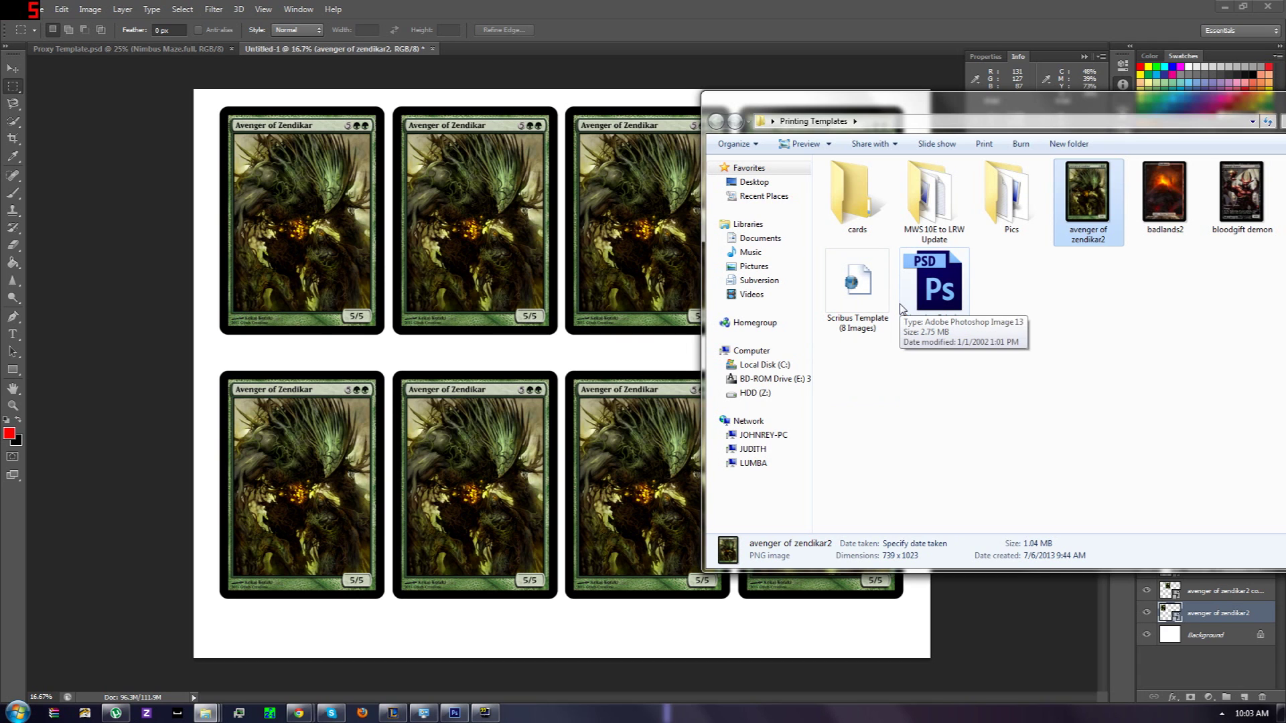
{"action": "mouse_move", "coordinate": [298, 713]}
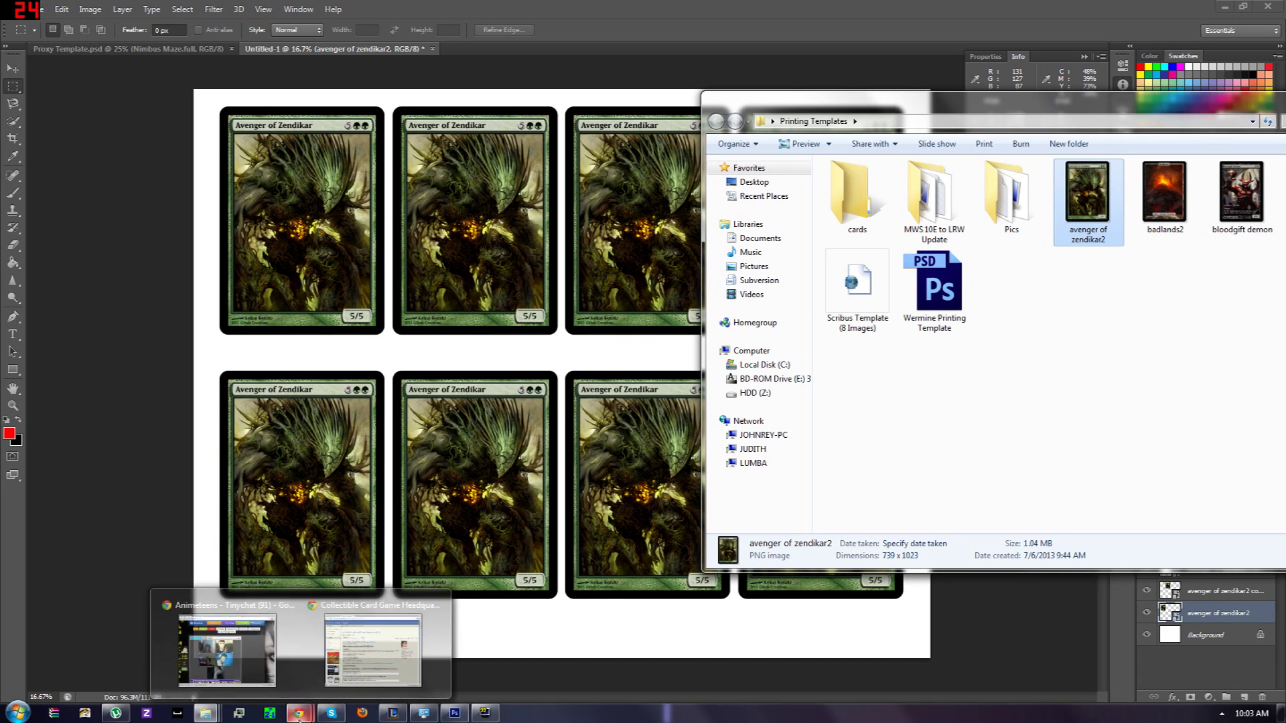
{"action": "left_click", "coordinate": [375, 643]}
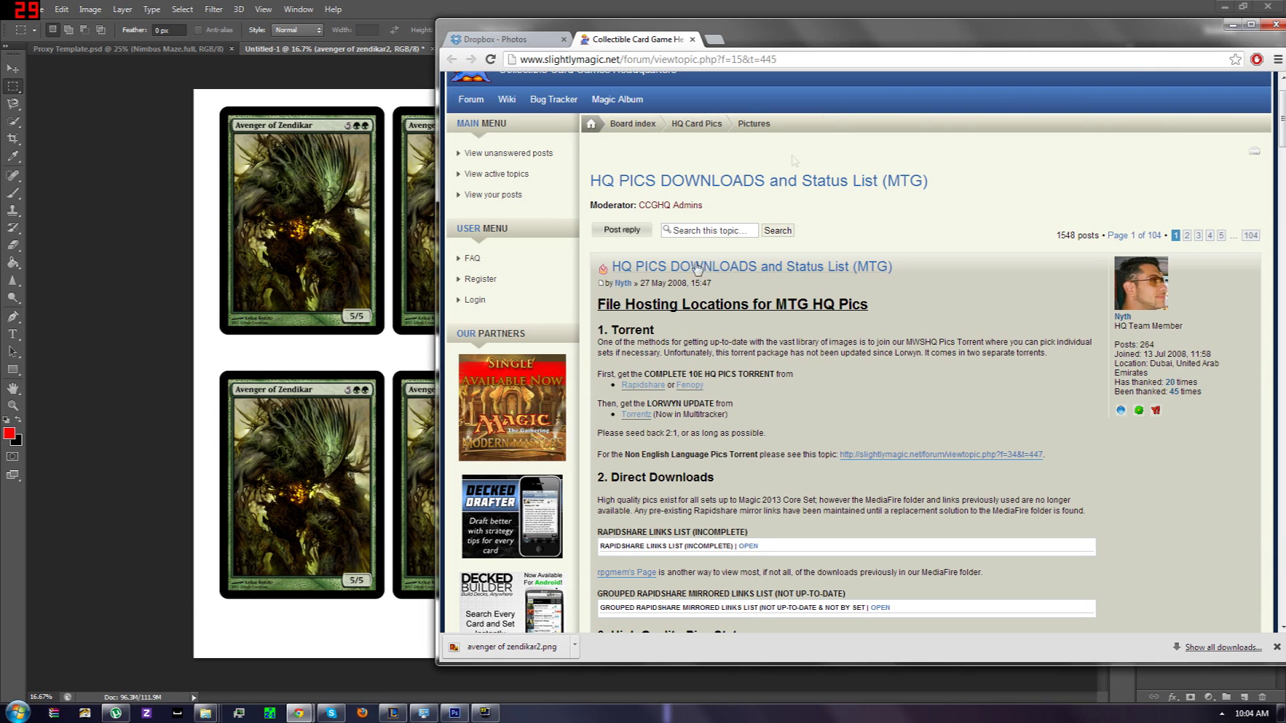
{"action": "left_click", "coordinate": [1232, 24]}
{"action": "left_click", "coordinate": [1053, 382]}
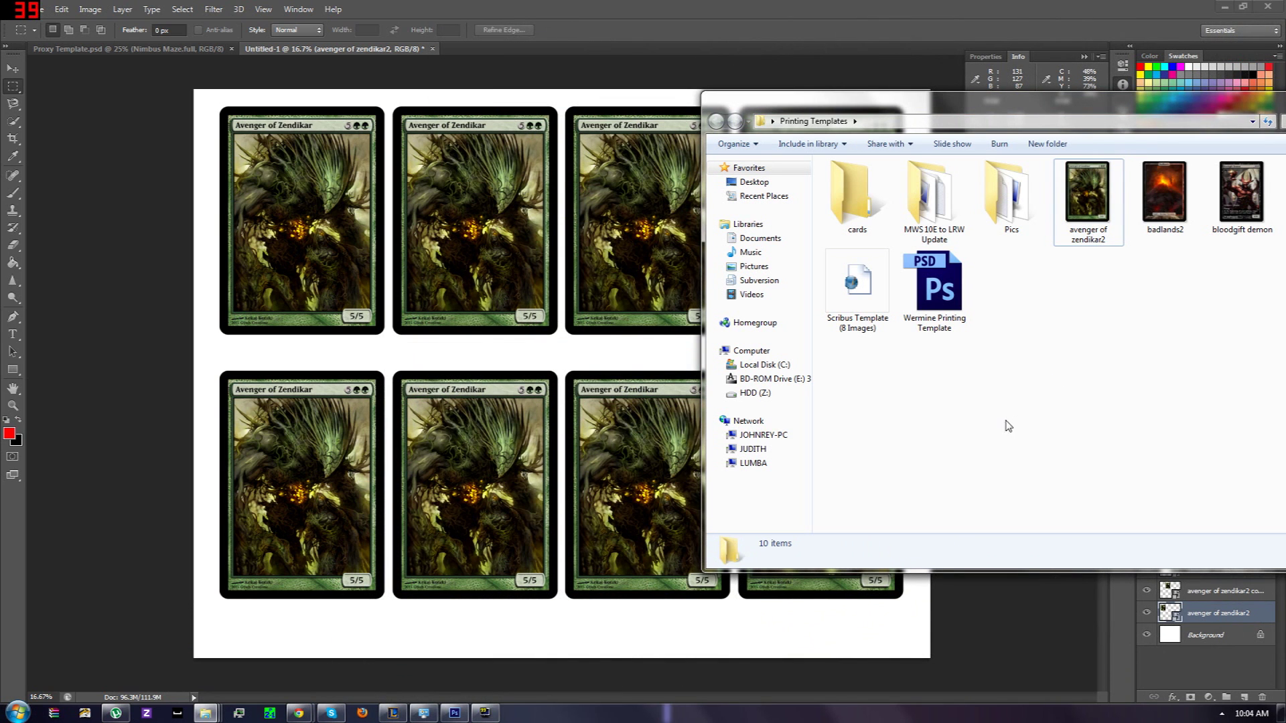
{"action": "double_click", "coordinate": [1006, 198]}
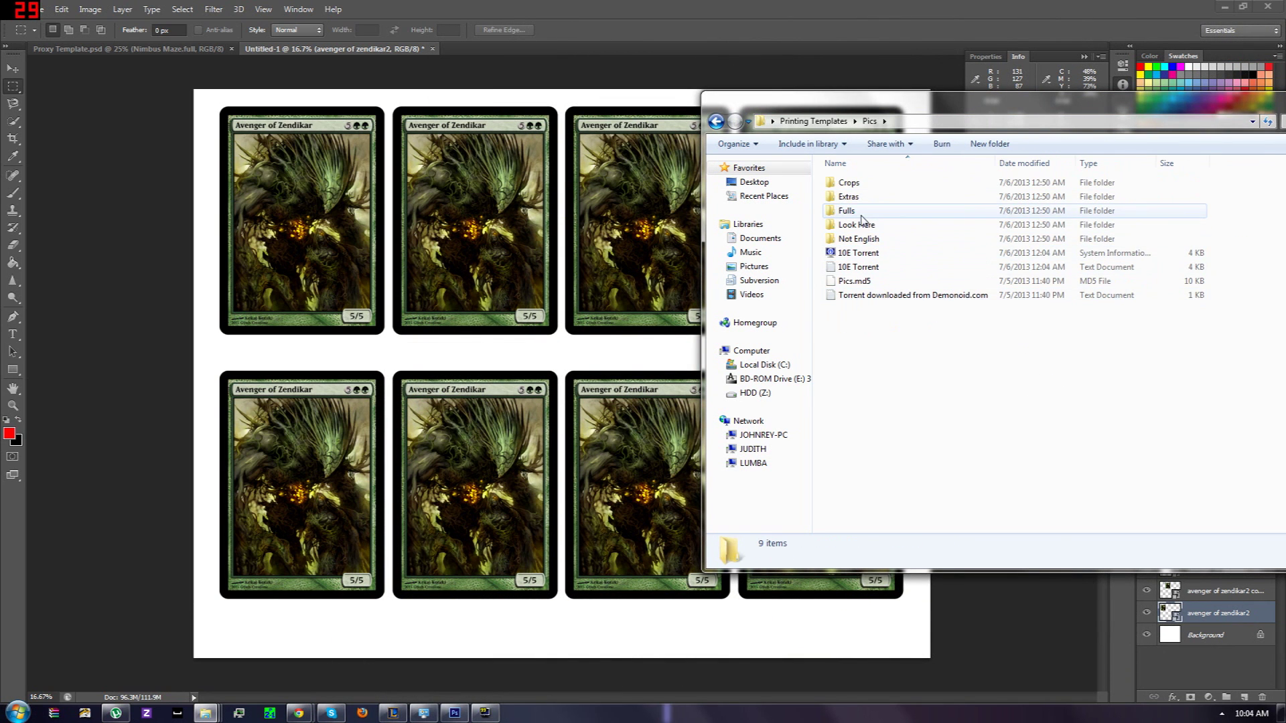
{"action": "double_click", "coordinate": [857, 213]}
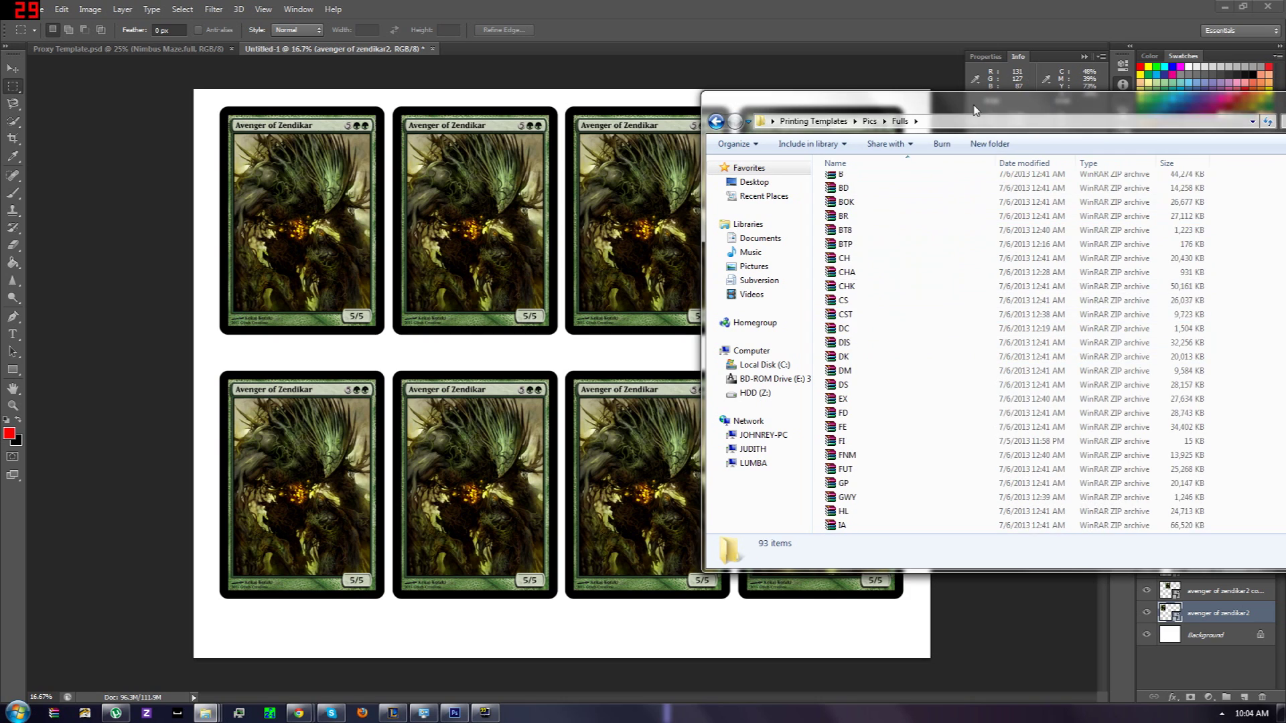
Browse the Fulls archive list from the top, selecting the A archive.
{"action": "left_click_drag", "start_coordinate": [984, 105], "coordinate": [740, 101]}
{"action": "type", "text": "WP"}
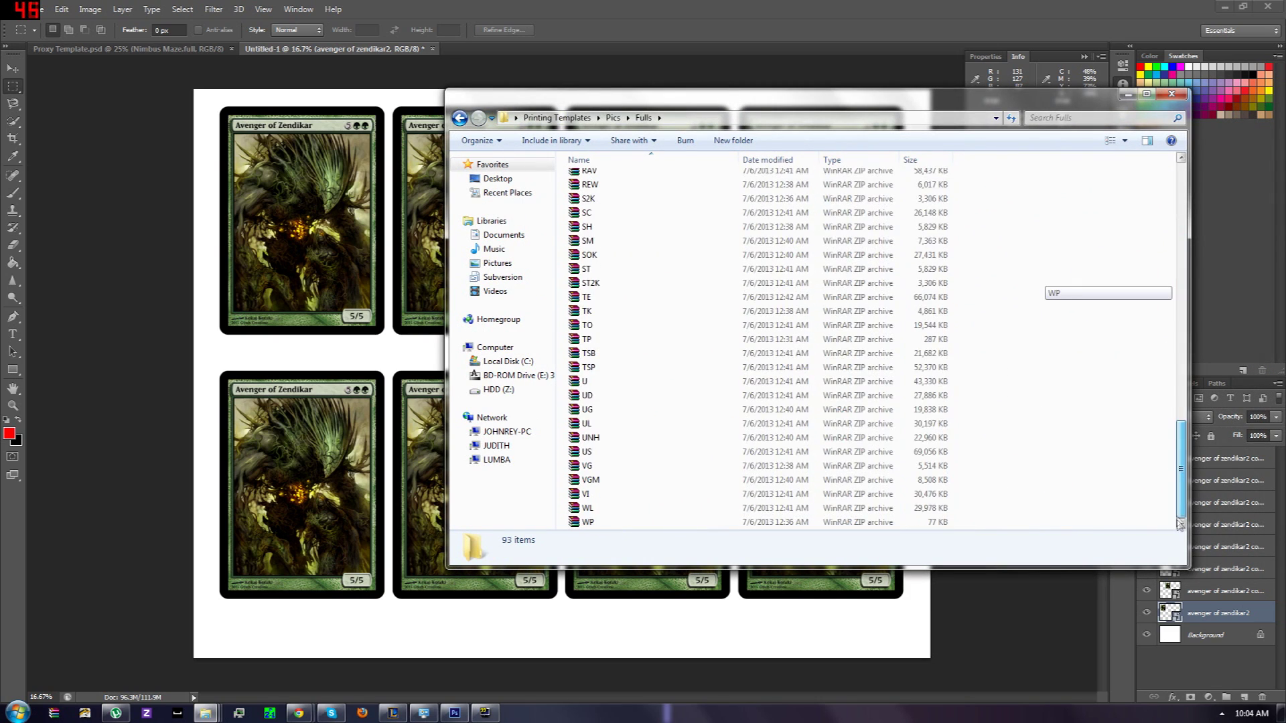
{"action": "key", "text": "Home"}
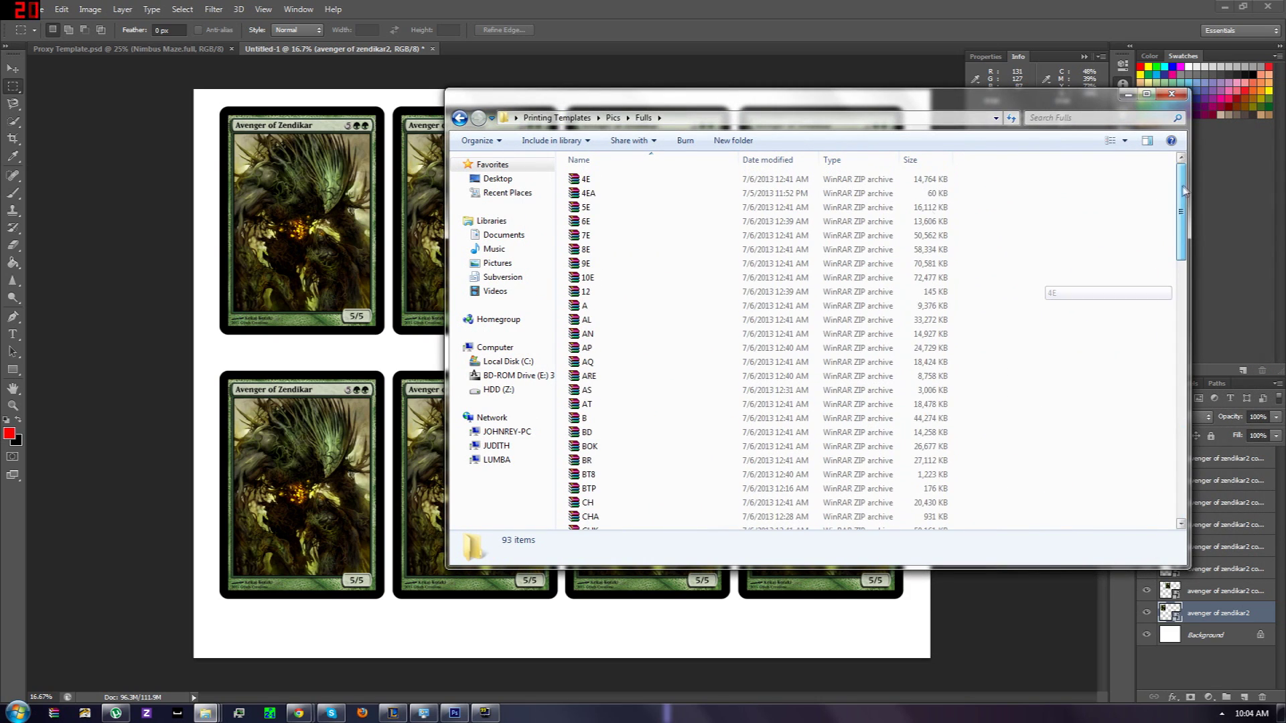
{"action": "left_click", "coordinate": [598, 317]}
{"action": "scroll", "coordinate": [602, 321], "scroll_direction": "down", "scroll_amount": 20}
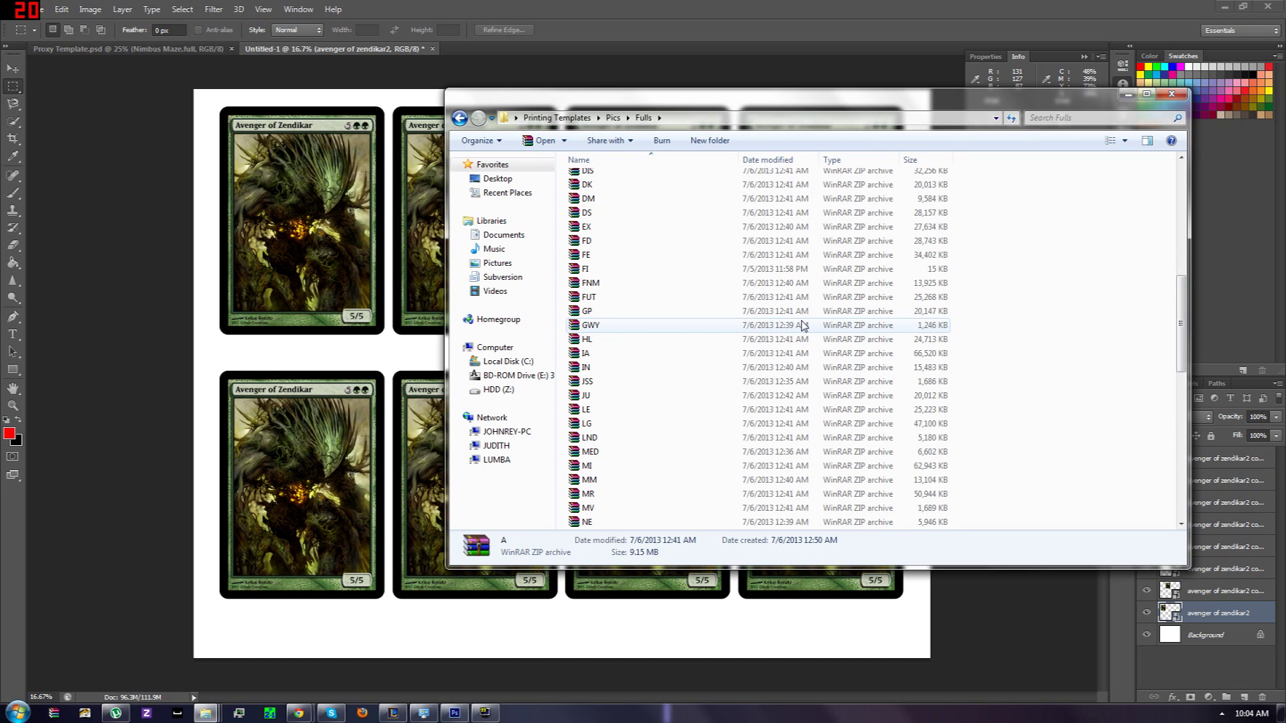
{"action": "scroll", "coordinate": [609, 329], "scroll_direction": "up", "scroll_amount": 12}
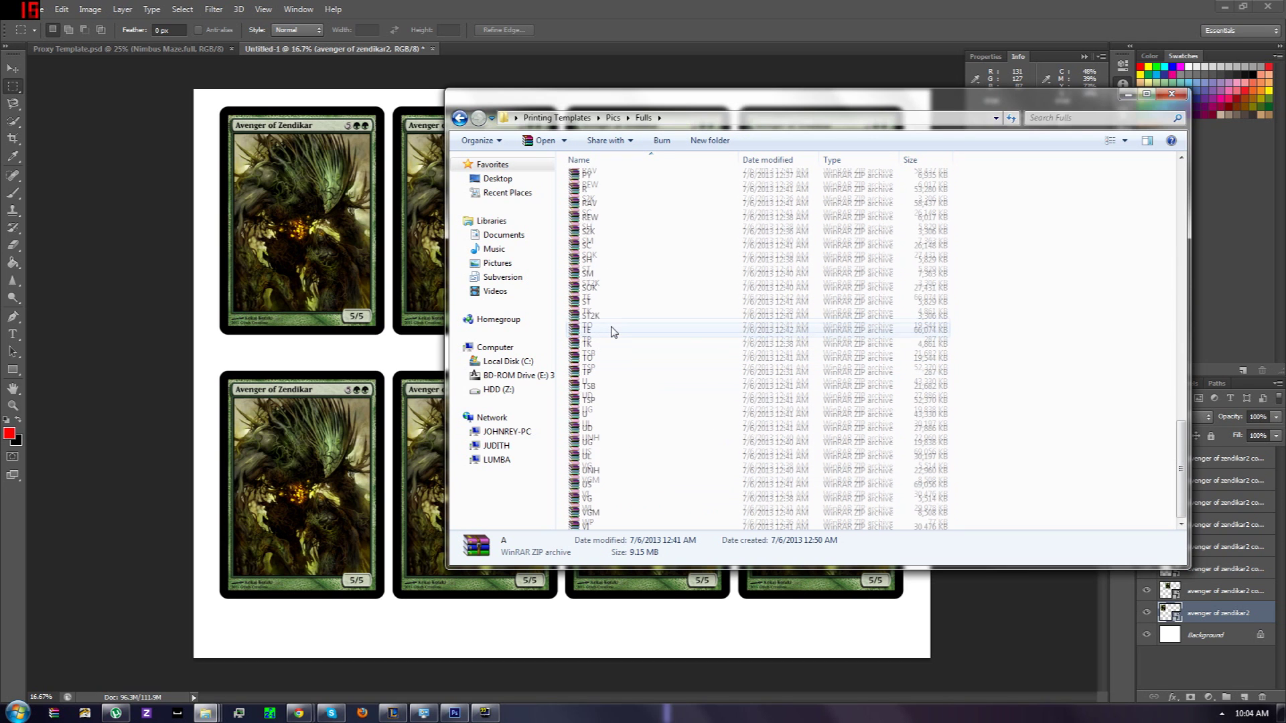
{"action": "scroll", "coordinate": [604, 305], "scroll_direction": "up", "scroll_amount": 10}
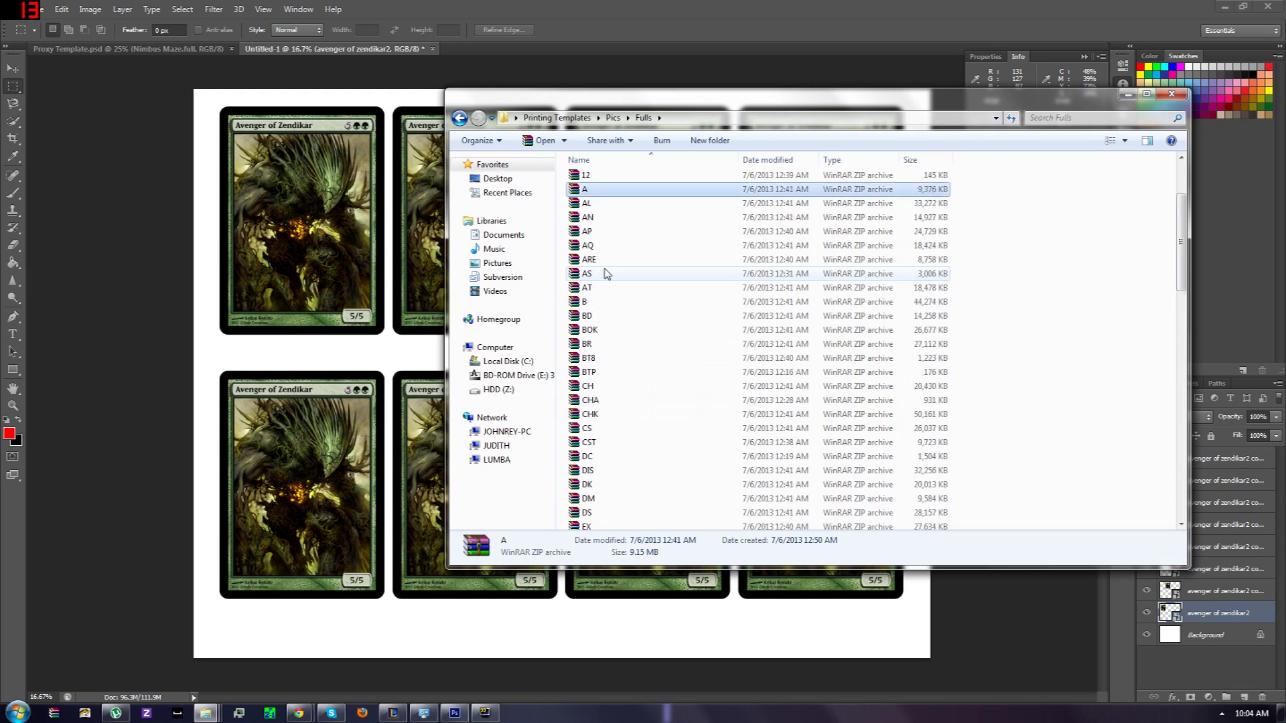
{"action": "scroll", "coordinate": [1091, 368], "scroll_direction": "down", "scroll_amount": 15}
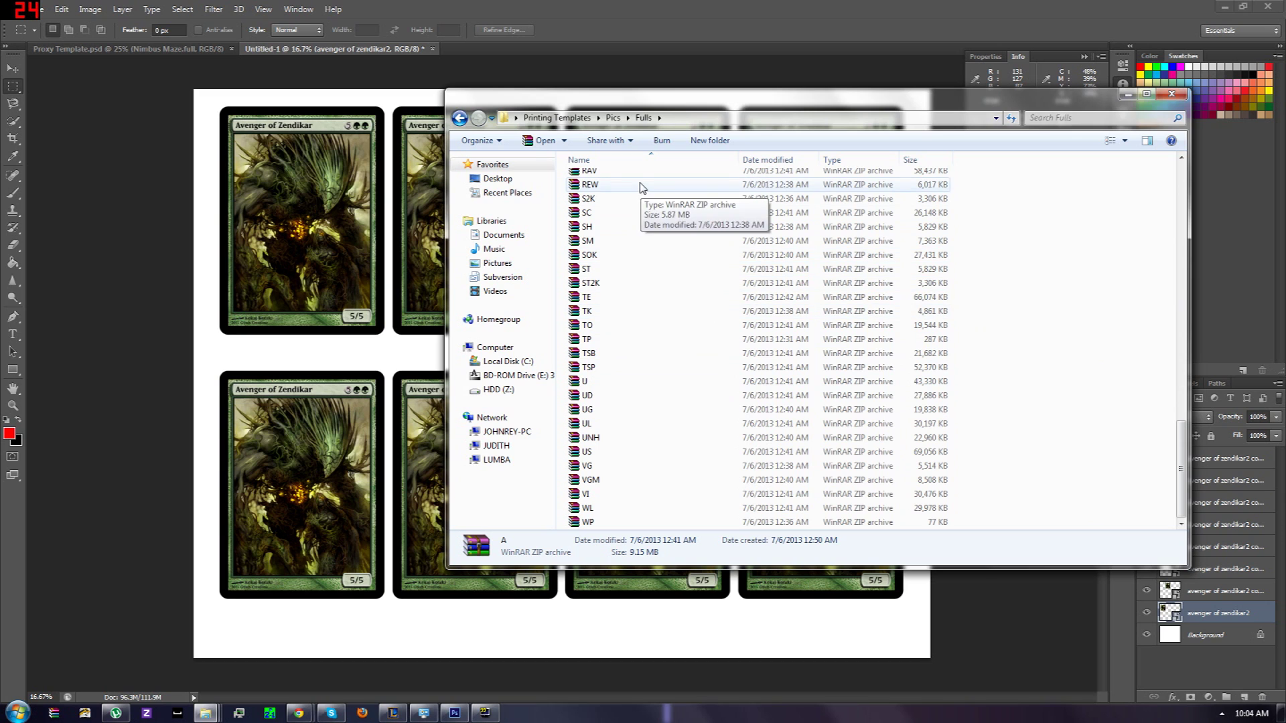
{"action": "scroll", "coordinate": [629, 331], "scroll_direction": "up", "scroll_amount": 15}
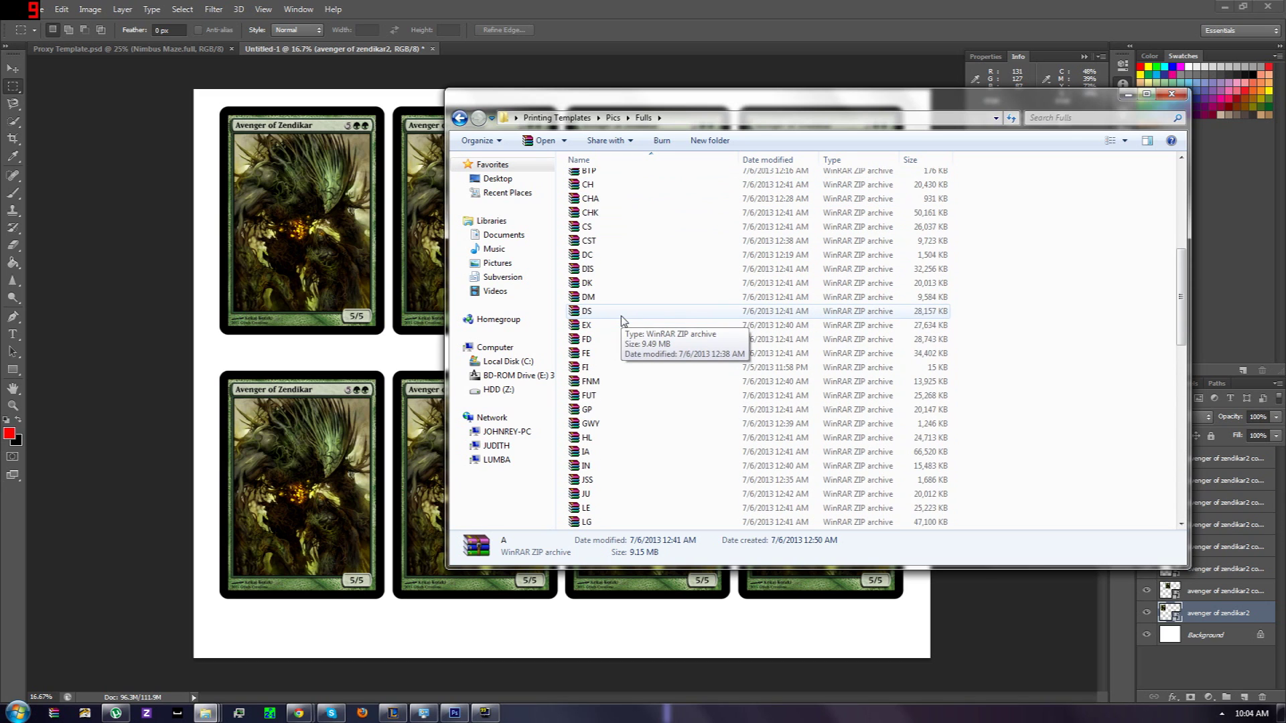
{"action": "scroll", "coordinate": [620, 320], "scroll_direction": "down", "scroll_amount": 1}
Open FUT.zip and its FUT folder in WinRAR, dismissing the licence reminder.
{"action": "double_click", "coordinate": [606, 352]}
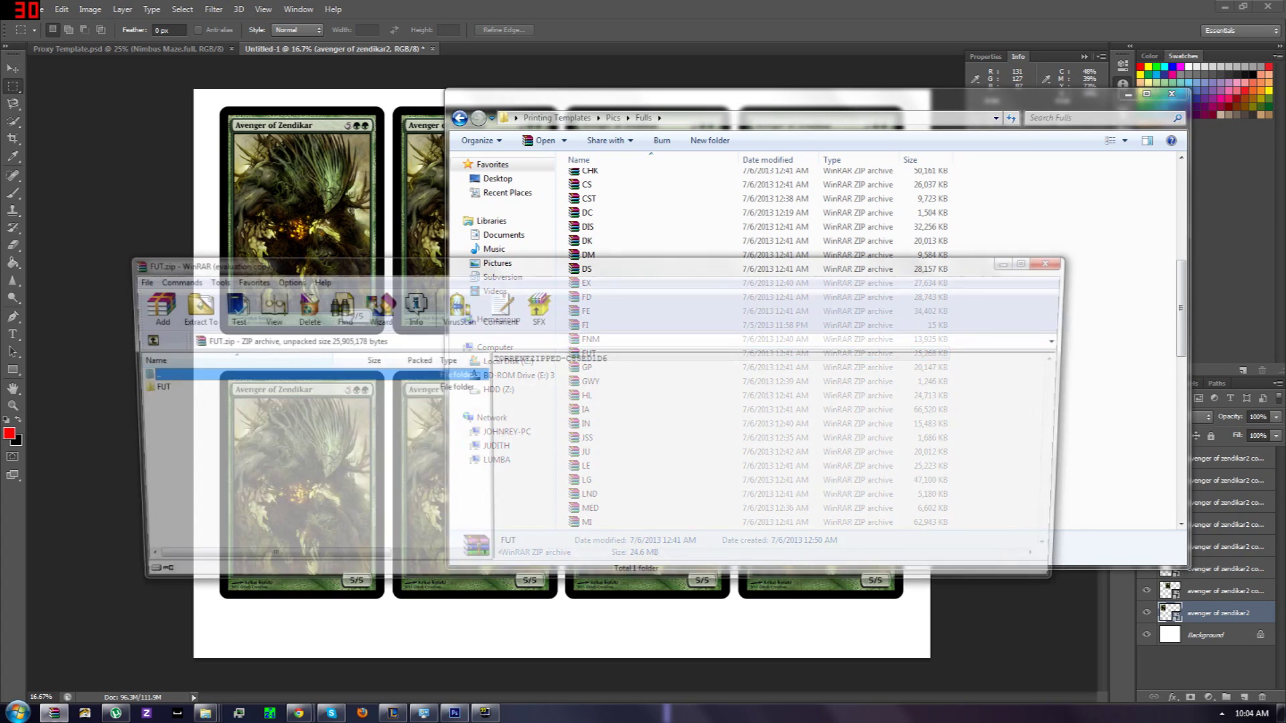
{"action": "double_click", "coordinate": [158, 388]}
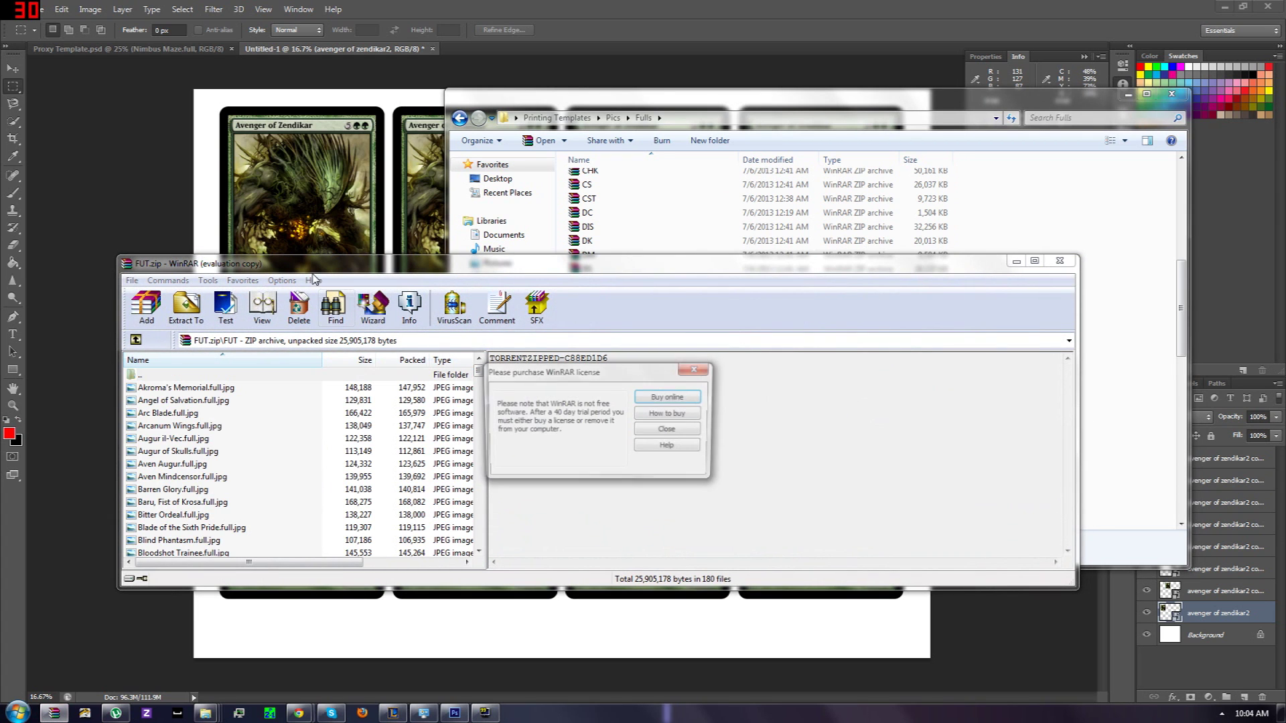
{"action": "left_click", "coordinate": [696, 368]}
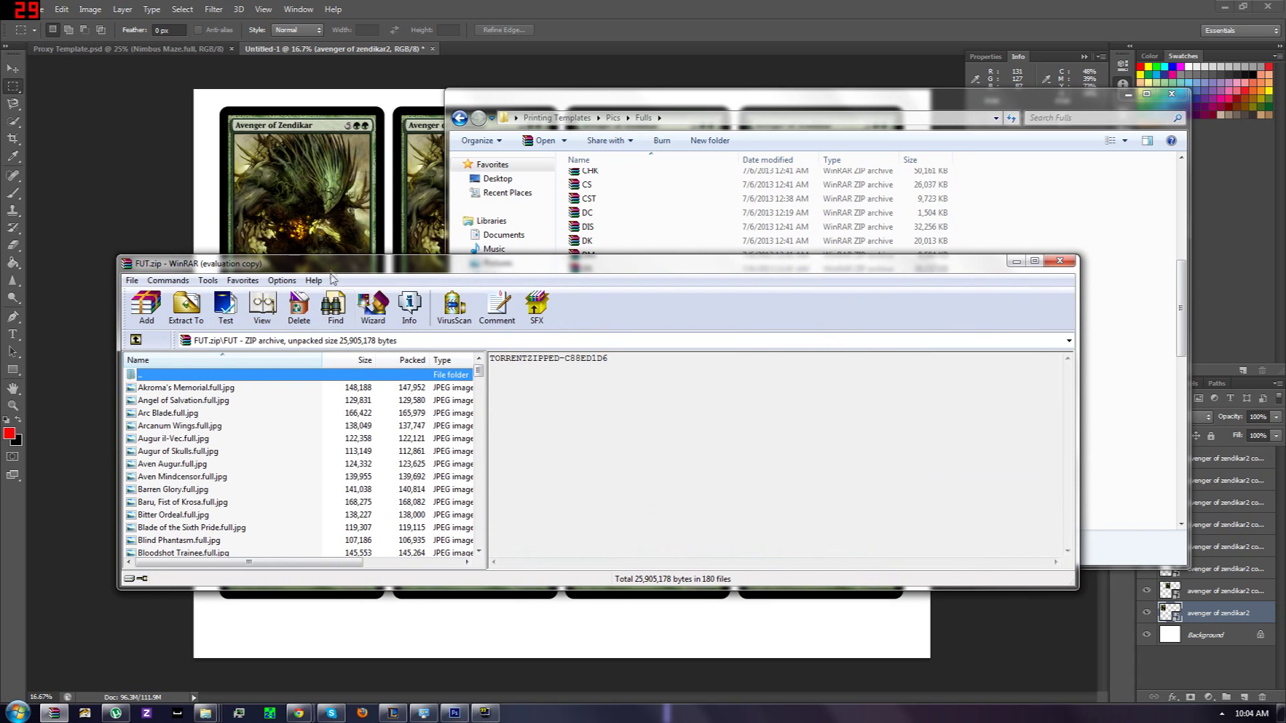
{"action": "left_click_drag", "start_coordinate": [339, 264], "coordinate": [777, 187]}
Find Nimbus Maze.full.jpg in the list and drag it onto the Photoshop page.
{"action": "scroll", "coordinate": [710, 386], "scroll_direction": "down", "scroll_amount": 5}
{"action": "scroll", "coordinate": [710, 386], "scroll_direction": "down", "scroll_amount": 3}
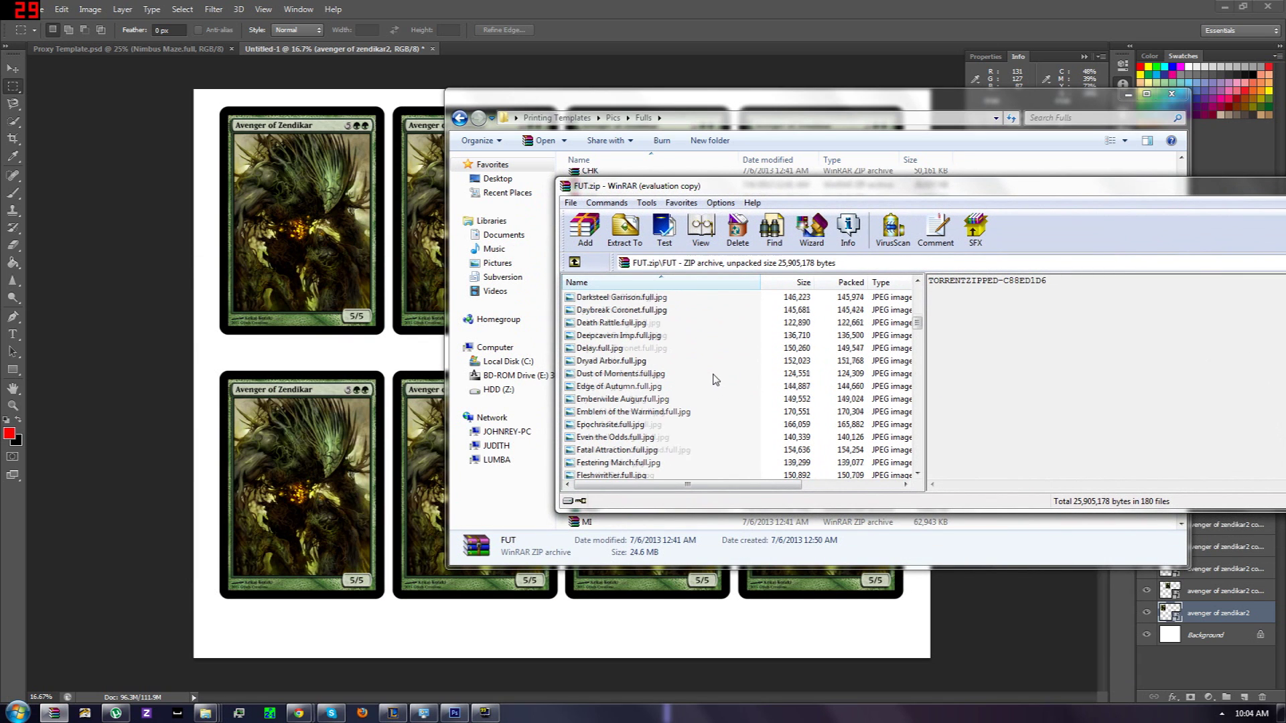
{"action": "scroll", "coordinate": [714, 379], "scroll_direction": "down", "scroll_amount": 5}
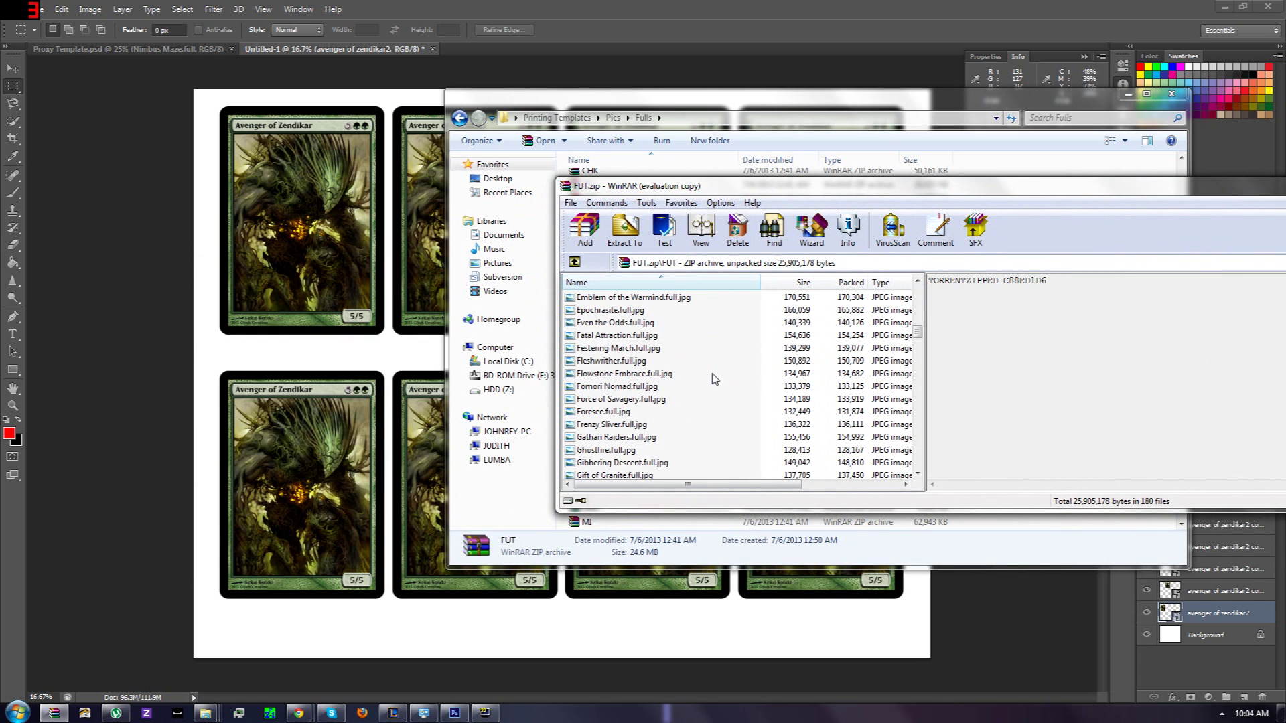
{"action": "scroll", "coordinate": [714, 379], "scroll_direction": "down", "scroll_amount": 20}
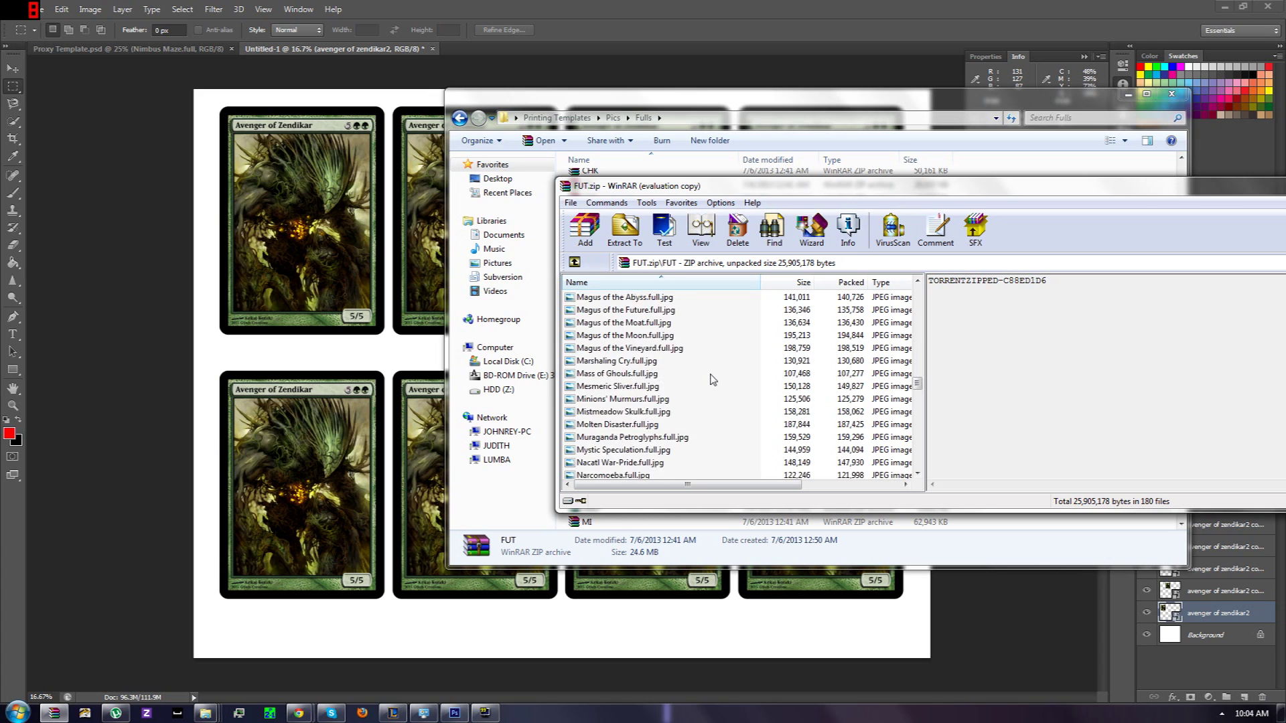
{"action": "scroll", "coordinate": [713, 379], "scroll_direction": "down", "scroll_amount": 7}
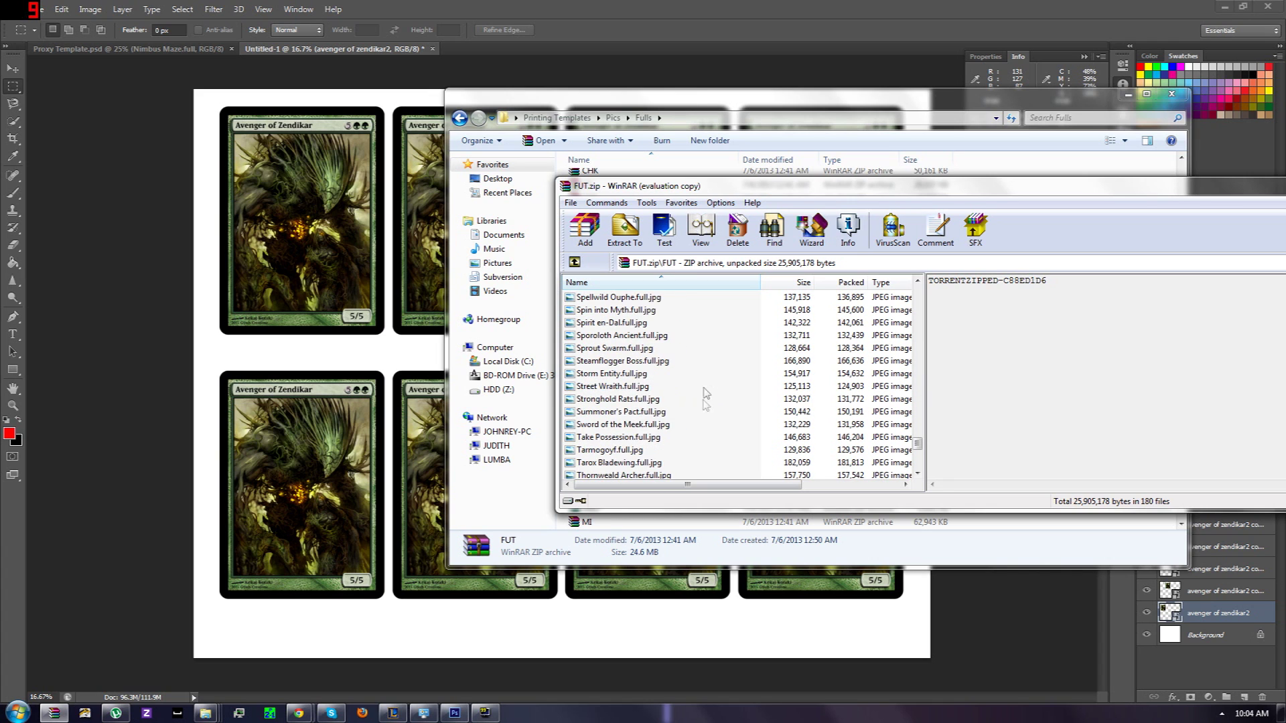
{"action": "scroll", "coordinate": [706, 399], "scroll_direction": "down", "scroll_amount": 6}
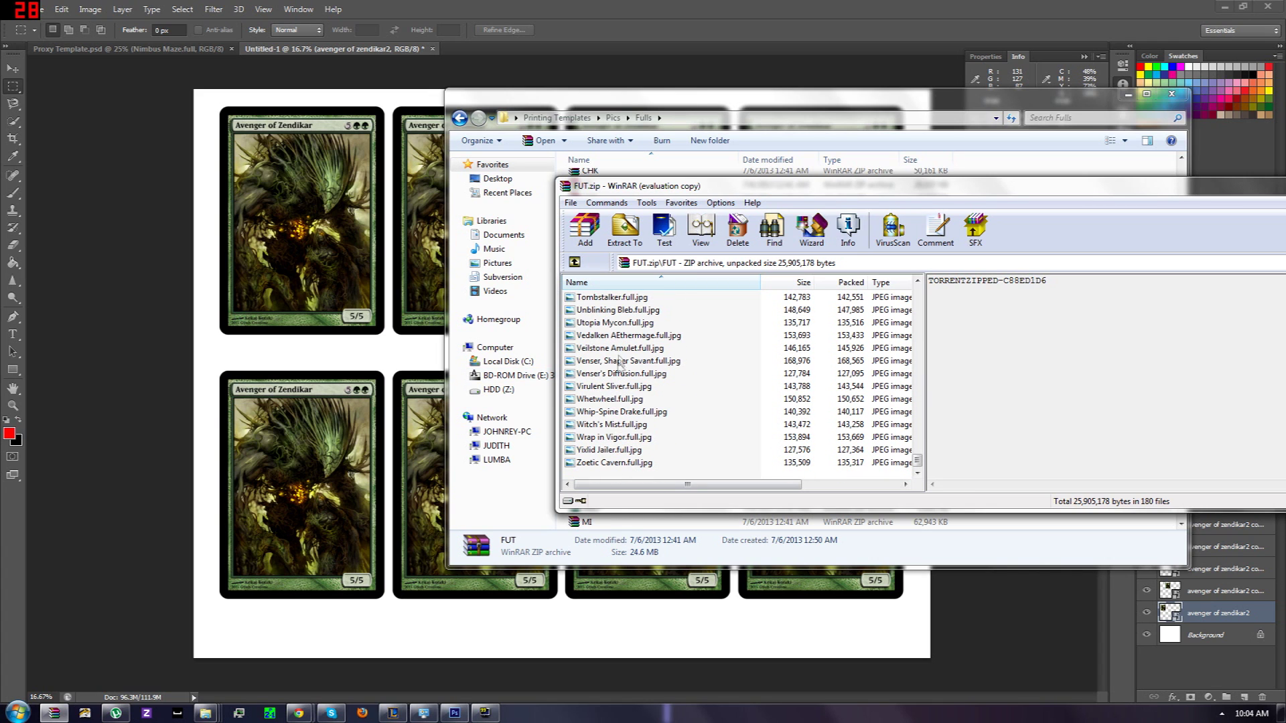
{"action": "scroll", "coordinate": [629, 369], "scroll_direction": "up", "scroll_amount": 4}
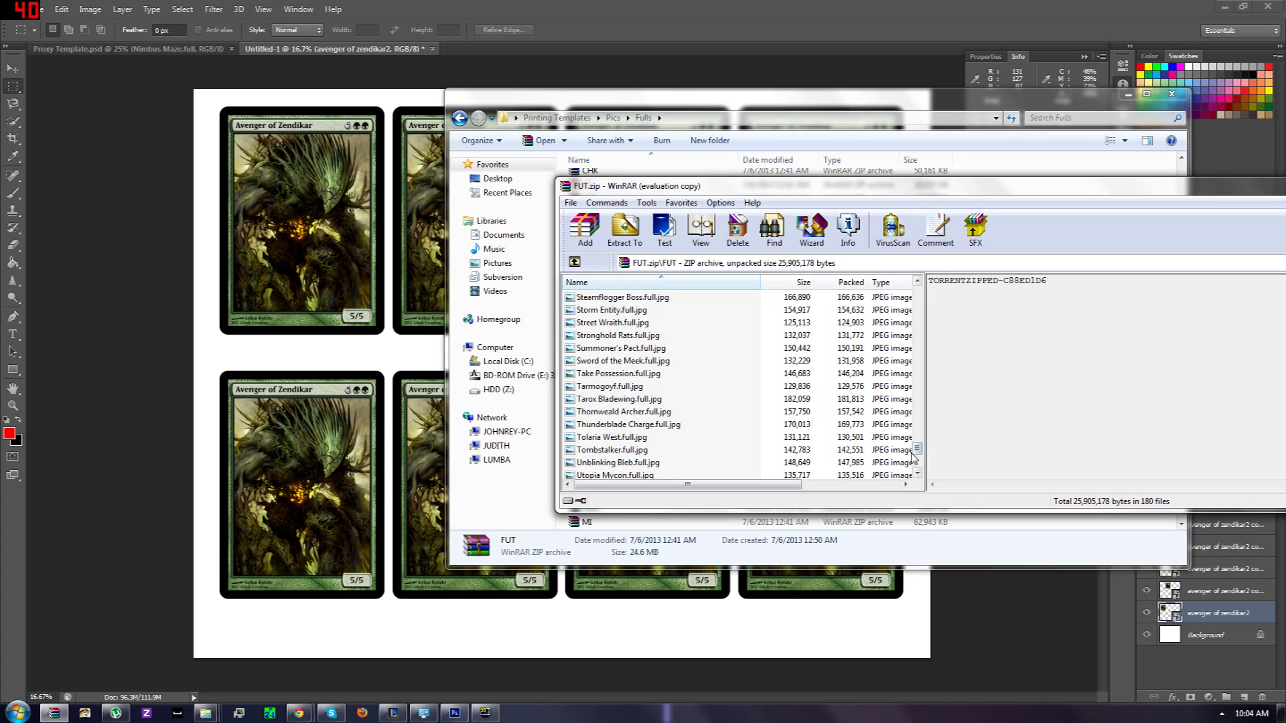
{"action": "left_click_drag", "start_coordinate": [911, 454], "coordinate": [916, 400]}
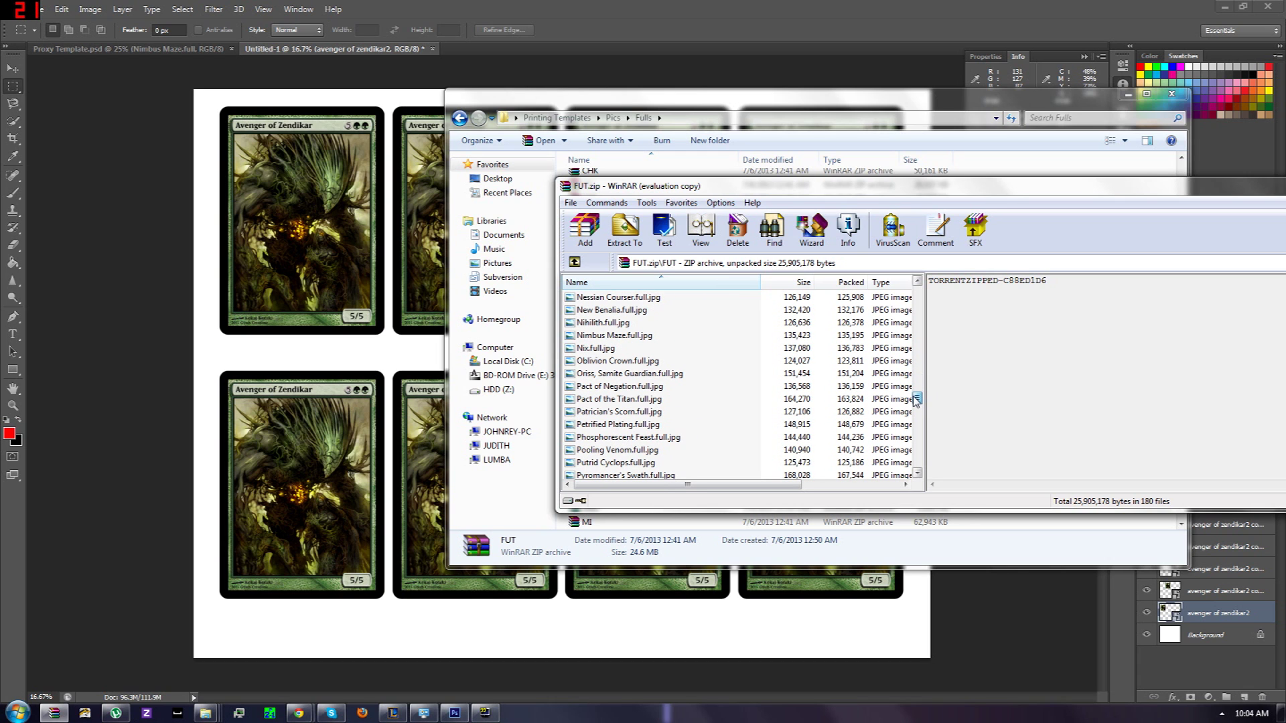
{"action": "left_click_drag", "start_coordinate": [651, 336], "coordinate": [365, 355]}
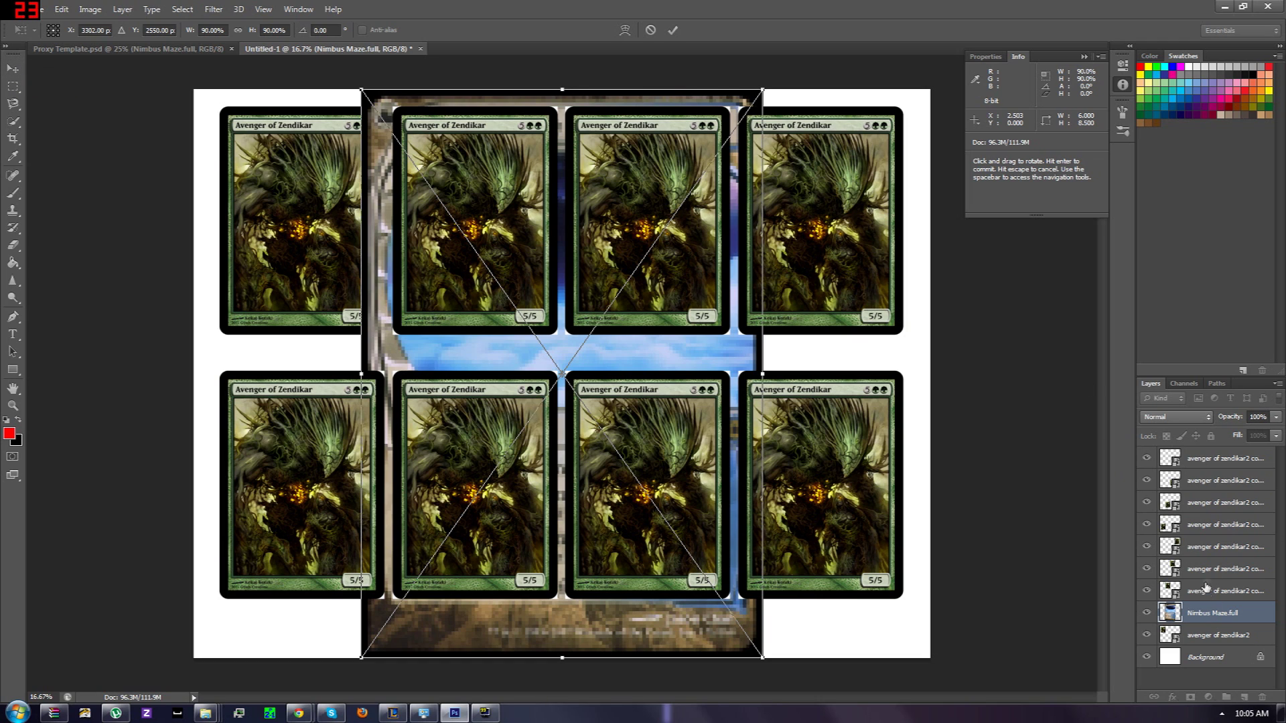
Place Nimbus Maze, move its layer to the top, and shrink it over the top-left slot.
{"action": "left_click", "coordinate": [13, 68]}
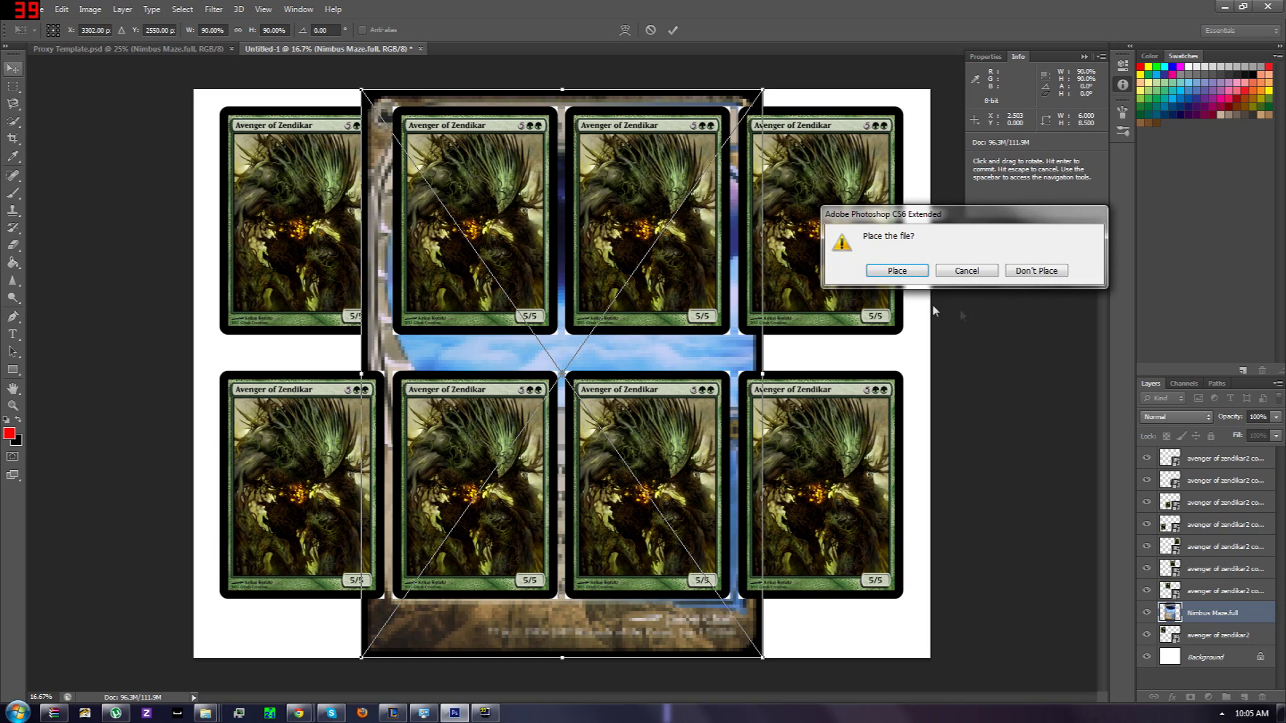
{"action": "left_click", "coordinate": [923, 270]}
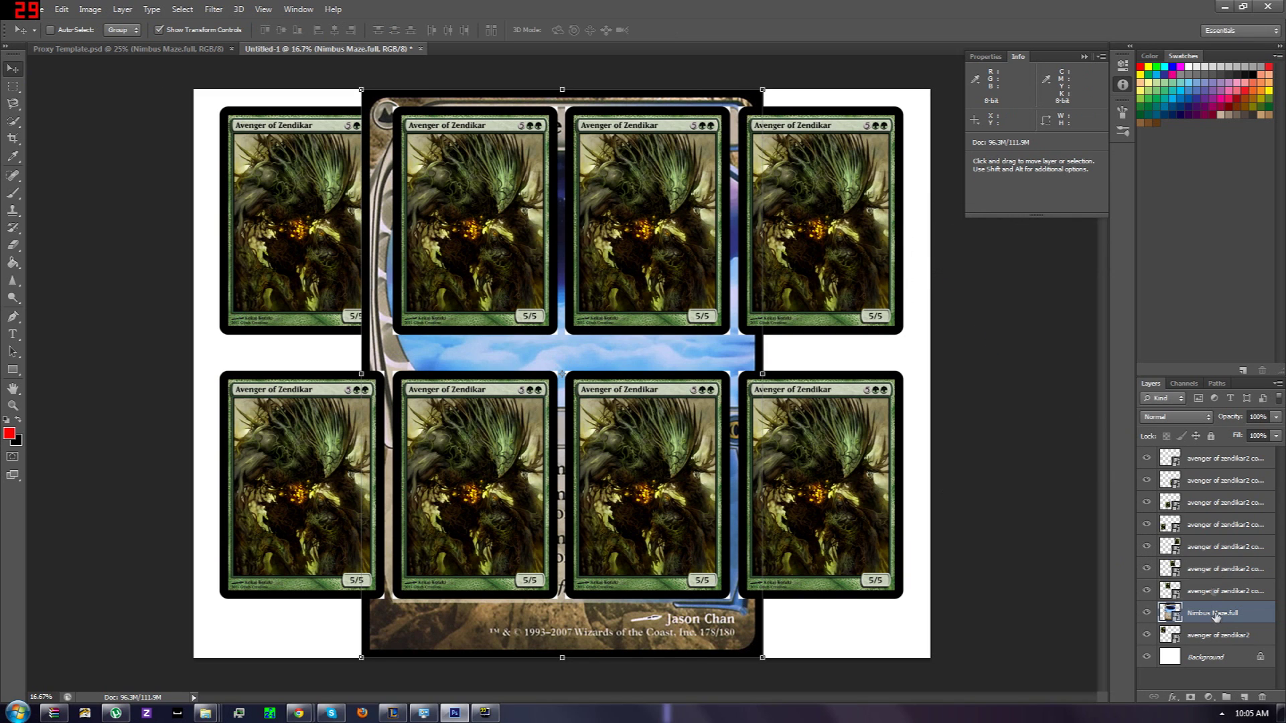
{"action": "left_click_drag", "start_coordinate": [1215, 614], "coordinate": [1215, 458]}
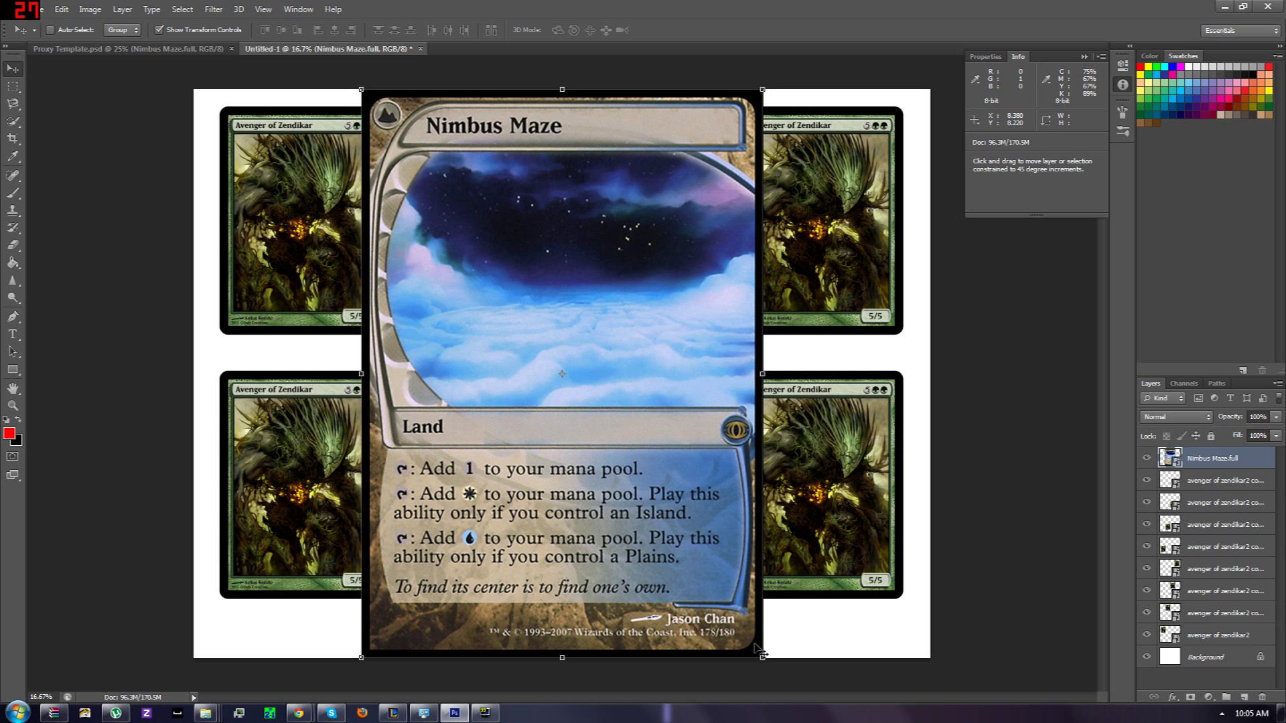
{"action": "left_click_drag", "start_coordinate": [762, 657], "coordinate": [727, 616]}
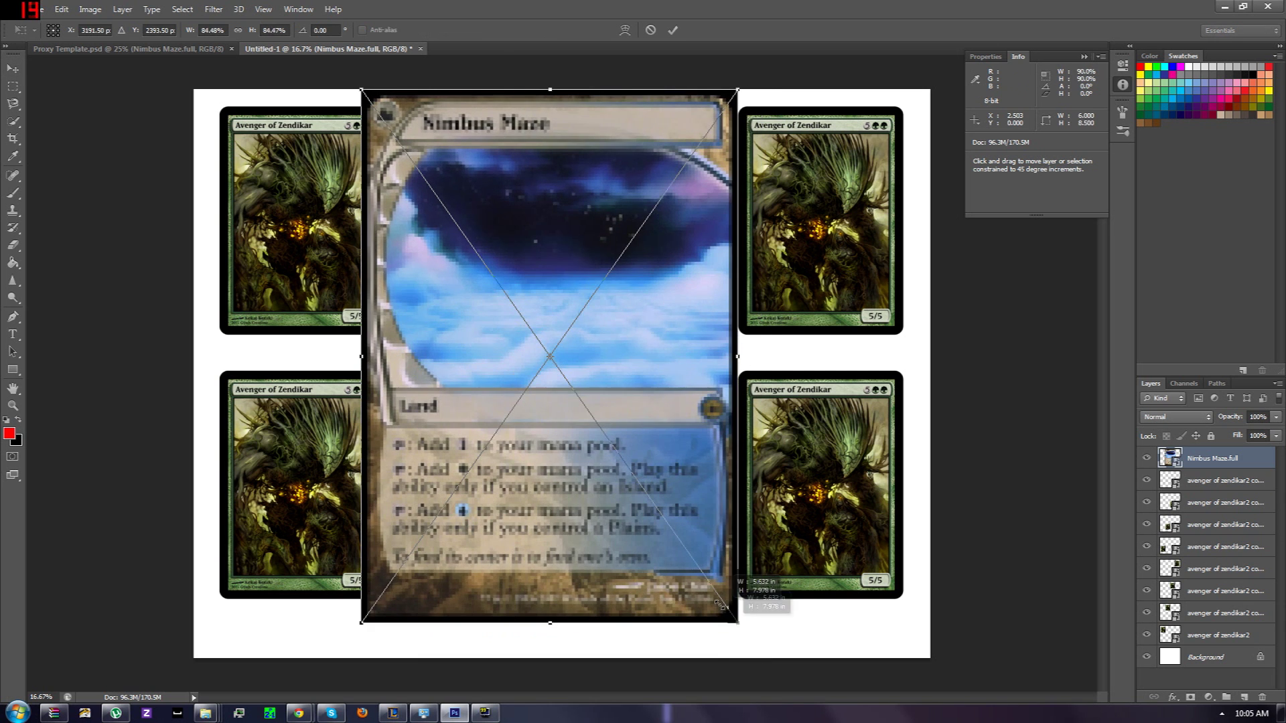
{"action": "left_click_drag", "start_coordinate": [468, 264], "coordinate": [315, 279]}
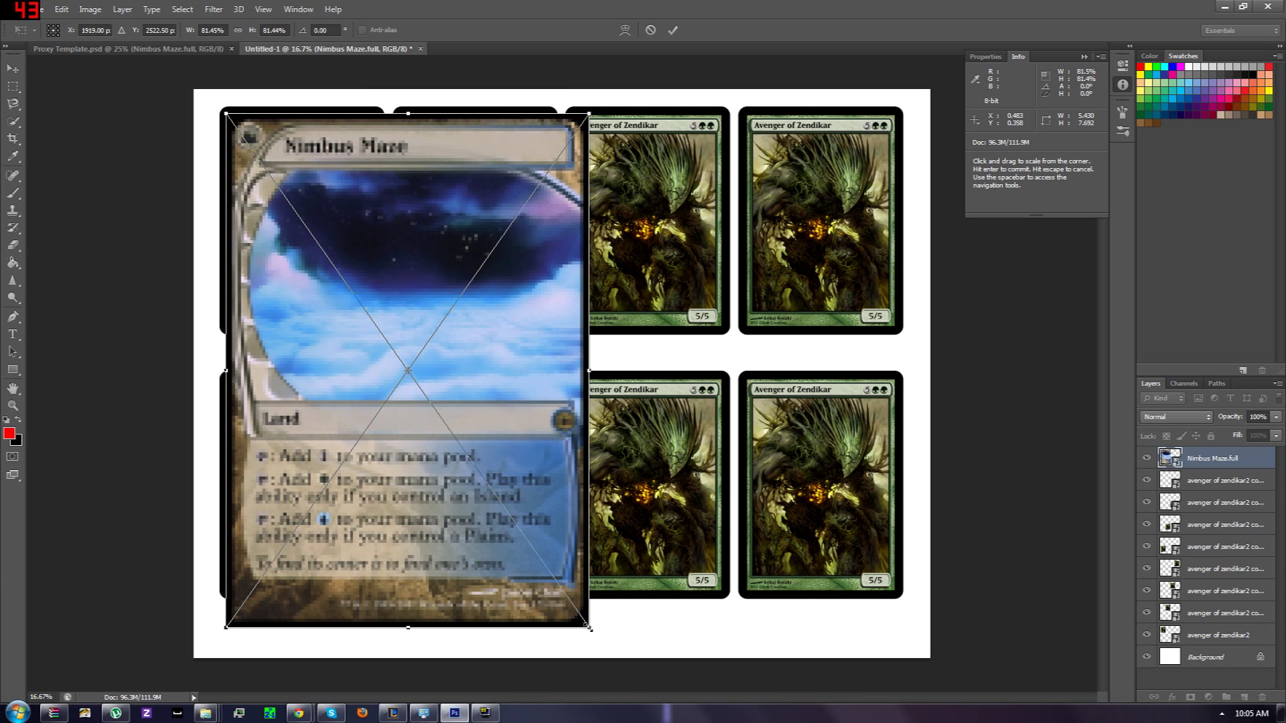
{"action": "left_click_drag", "start_coordinate": [589, 628], "coordinate": [362, 340]}
Commit the Nimbus Maze transform, lower its opacity, and zoom in on the top-left card.
{"action": "key", "text": "v"}
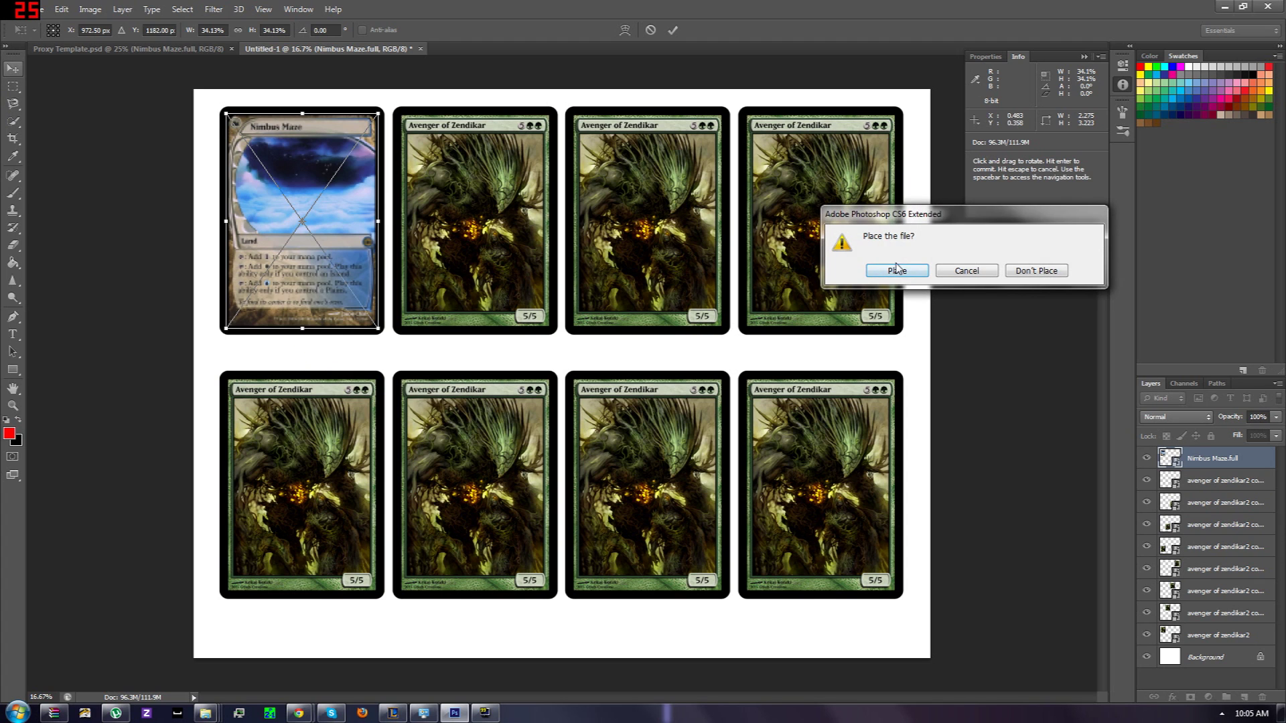
{"action": "left_click", "coordinate": [896, 270]}
{"action": "left_click", "coordinate": [1276, 417]}
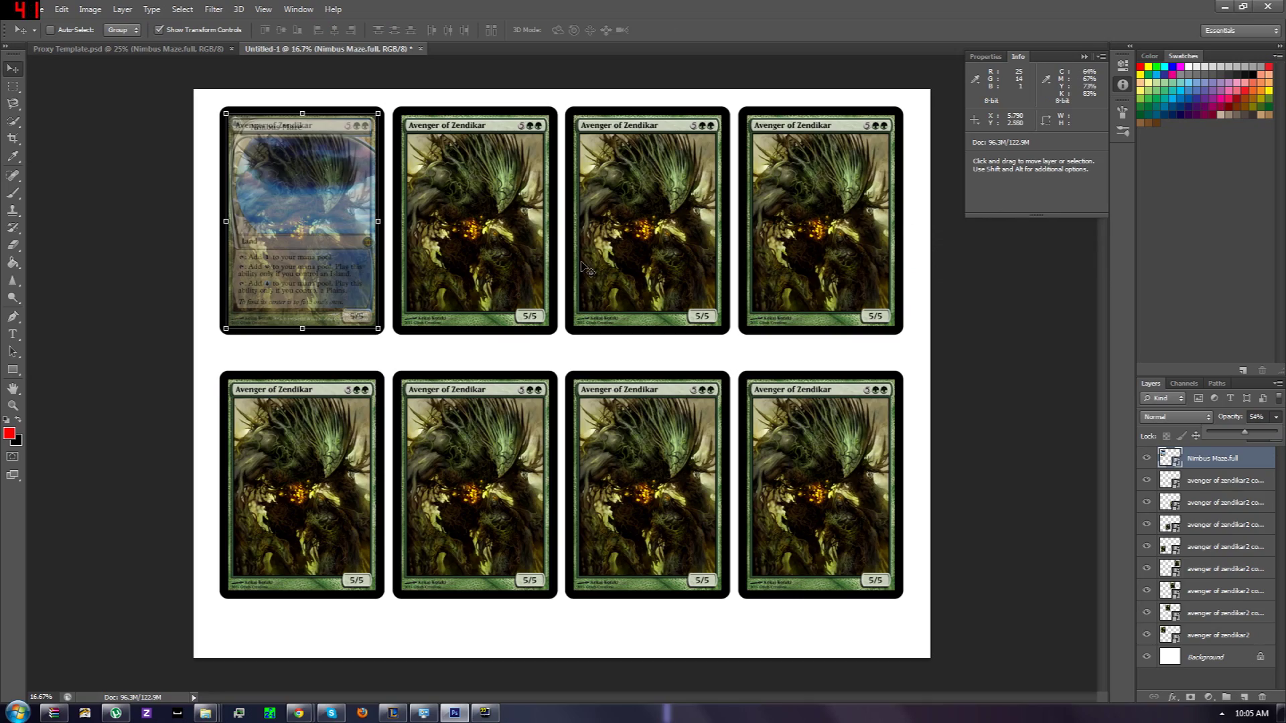
{"action": "key", "text": "ctrl+plus"}
{"action": "key", "text": "ctrl+plus"}
{"action": "key", "text": "ctrl+plus"}
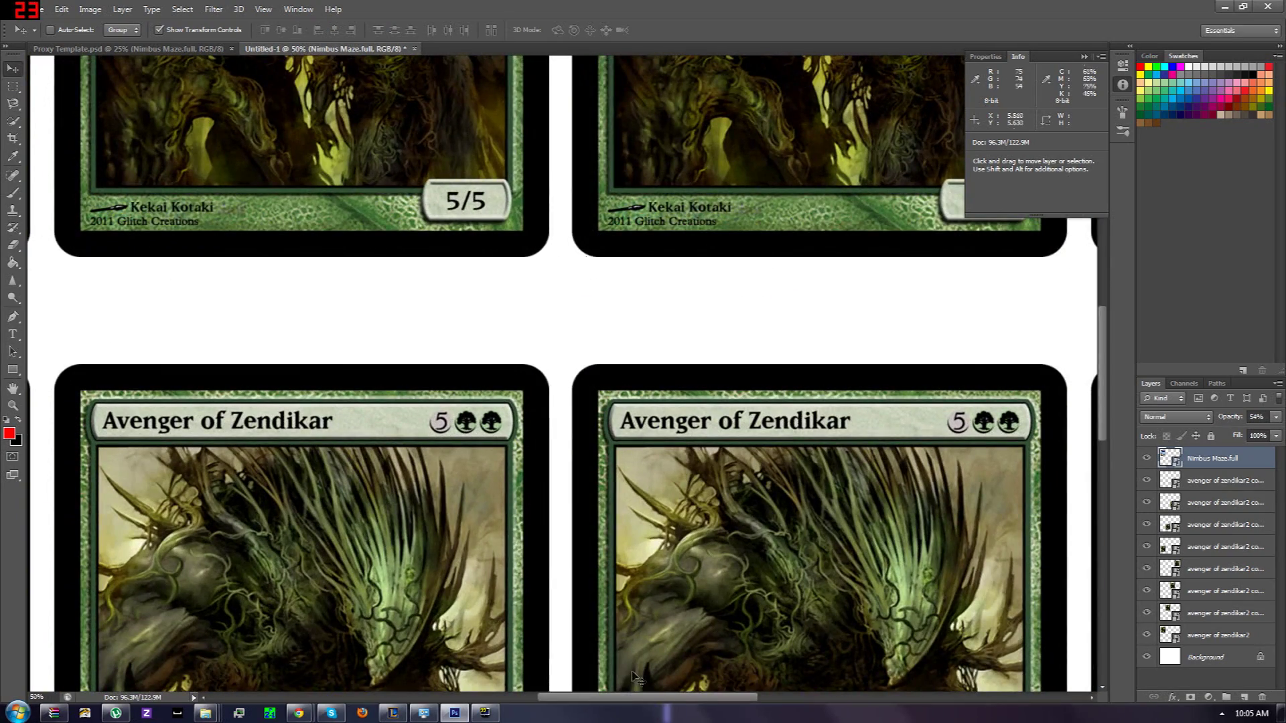
{"action": "scroll", "coordinate": [635, 676], "scroll_direction": "up", "scroll_amount": 5}
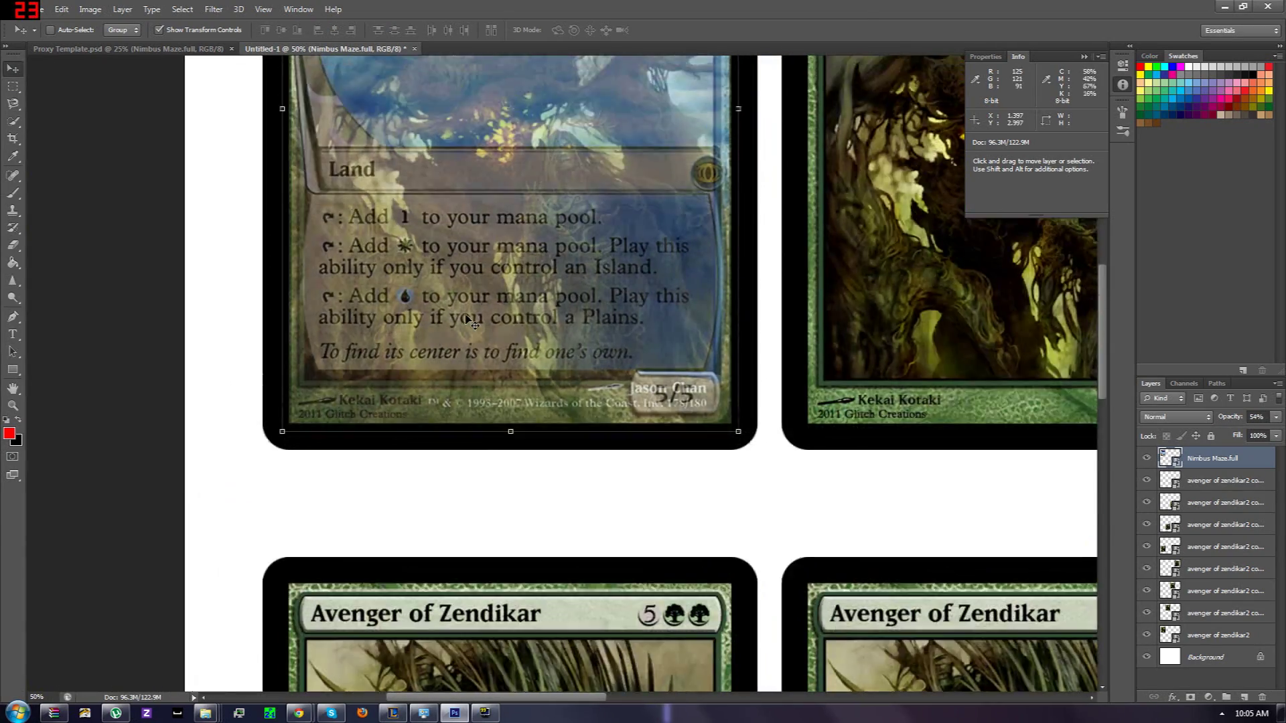
{"action": "scroll", "coordinate": [471, 324], "scroll_direction": "up", "scroll_amount": 4}
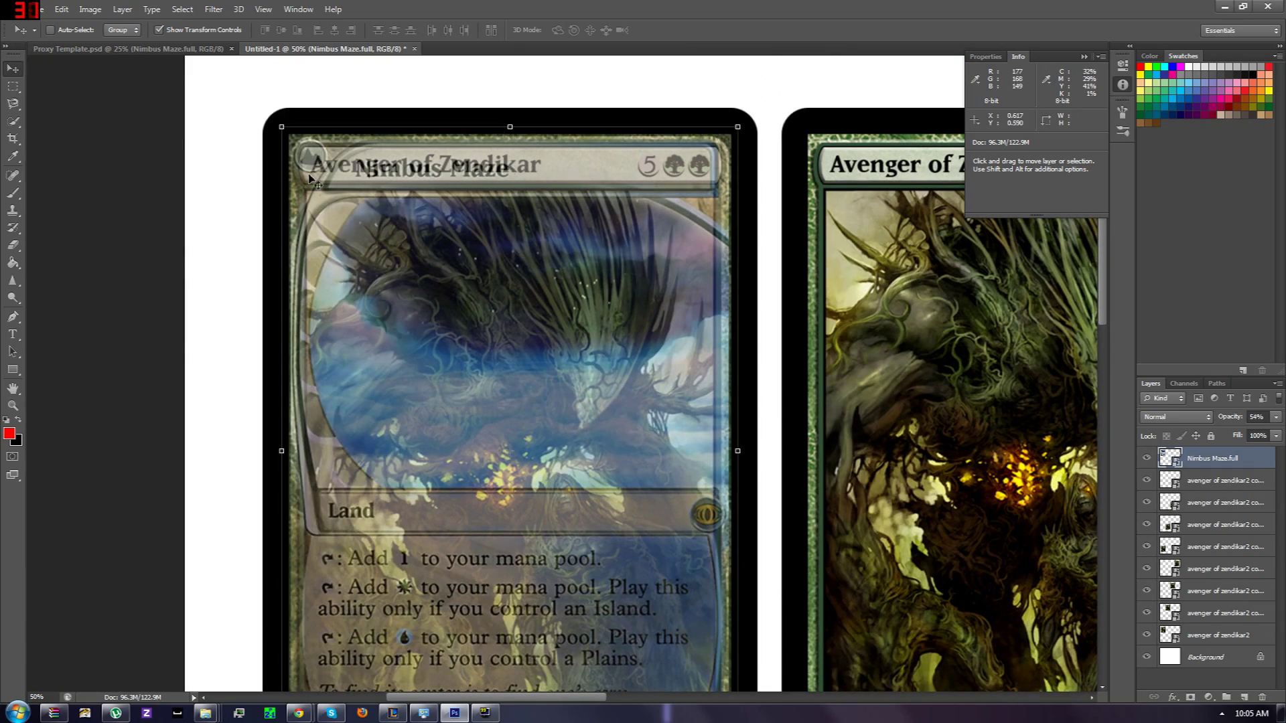
{"action": "scroll", "coordinate": [428, 320], "scroll_direction": "down", "scroll_amount": 1}
{"action": "scroll", "coordinate": [426, 318], "scroll_direction": "down", "scroll_amount": 1}
{"action": "left_click_drag", "start_coordinate": [376, 502], "coordinate": [374, 507]}
Nudge and slightly rescale Nimbus Maze to line up with the card beneath.
{"action": "key", "text": "Left"}
{"action": "key", "text": "Left"}
{"action": "key", "text": "Left"}
{"action": "key", "text": "Left"}
{"action": "key", "text": "Left"}
{"action": "key", "text": "Left"}
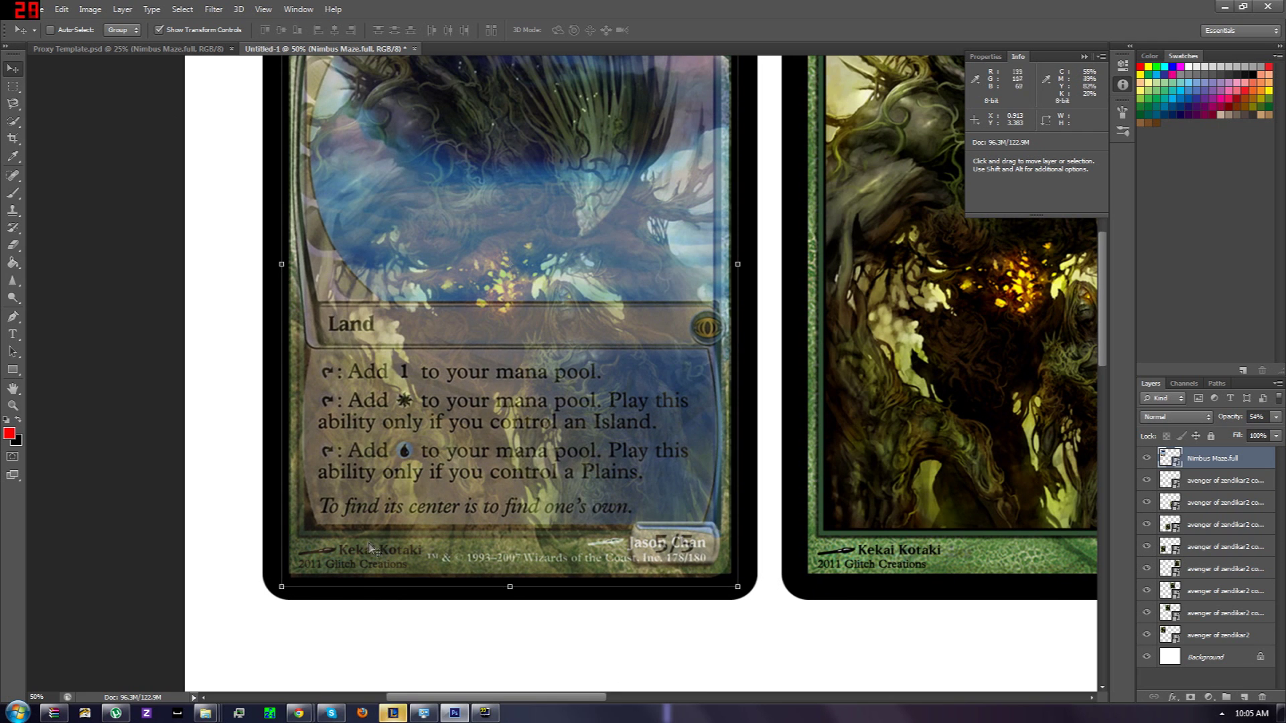
{"action": "key", "text": "Up"}
{"action": "key", "text": "Up"}
{"action": "key", "text": "Up"}
{"action": "key", "text": "Up"}
{"action": "key", "text": "Up"}
{"action": "key", "text": "Up"}
{"action": "key", "text": "Up"}
{"action": "key", "text": "Up"}
{"action": "key", "text": "Up"}
{"action": "key", "text": "Up"}
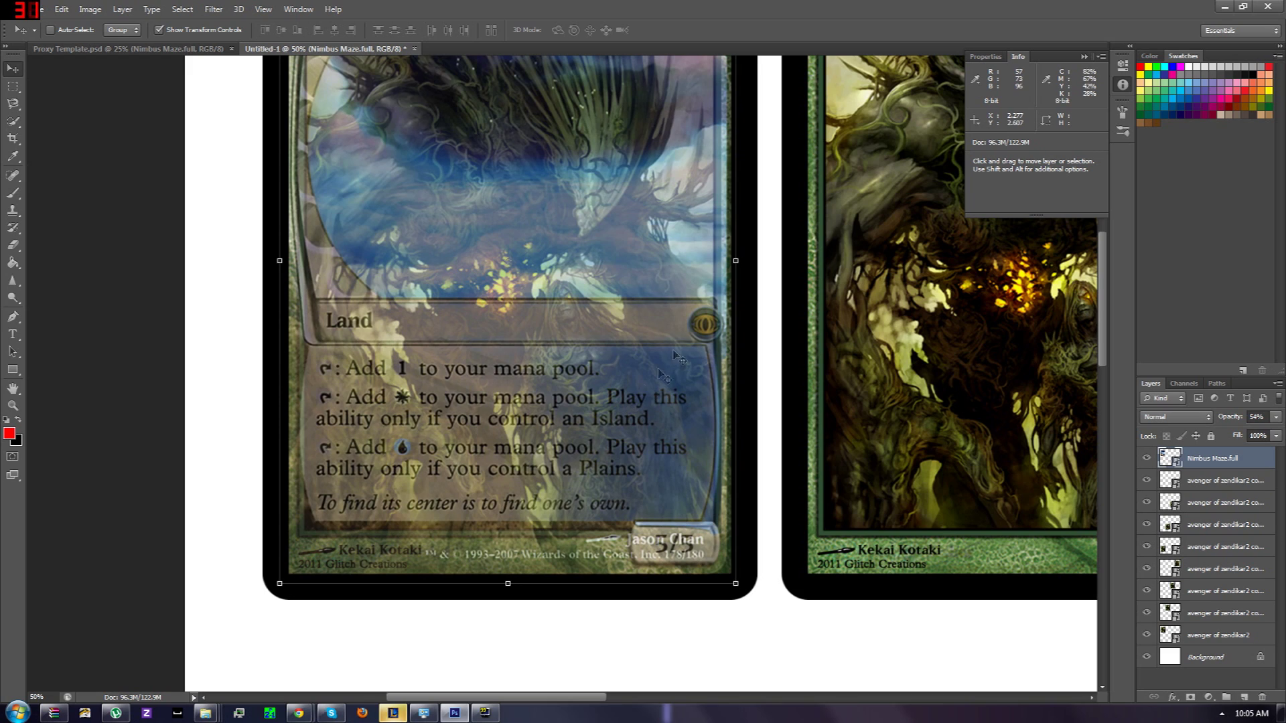
{"action": "scroll", "coordinate": [626, 401], "scroll_direction": "up", "scroll_amount": 2}
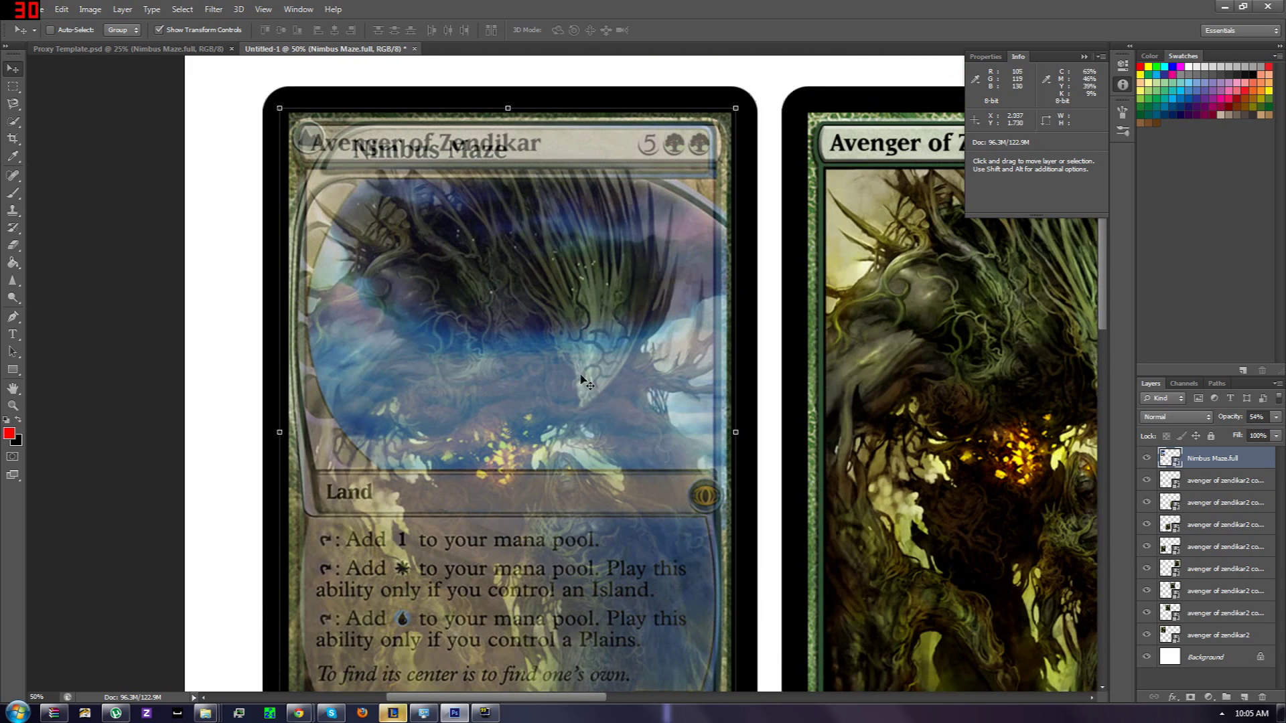
{"action": "key", "text": "Up"}
{"action": "key", "text": "Up"}
{"action": "key", "text": "Up"}
{"action": "key", "text": "Up"}
{"action": "key", "text": "Up"}
{"action": "key", "text": "Up"}
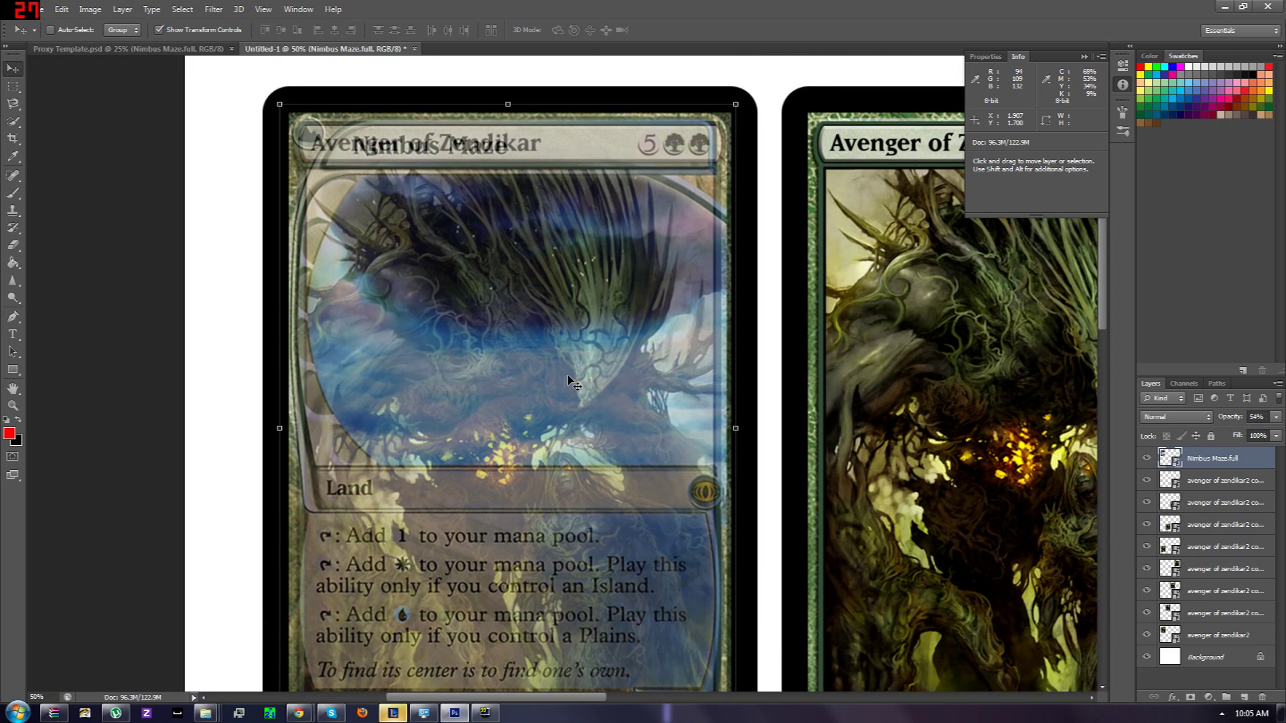
{"action": "scroll", "coordinate": [580, 382], "scroll_direction": "down", "scroll_amount": 2}
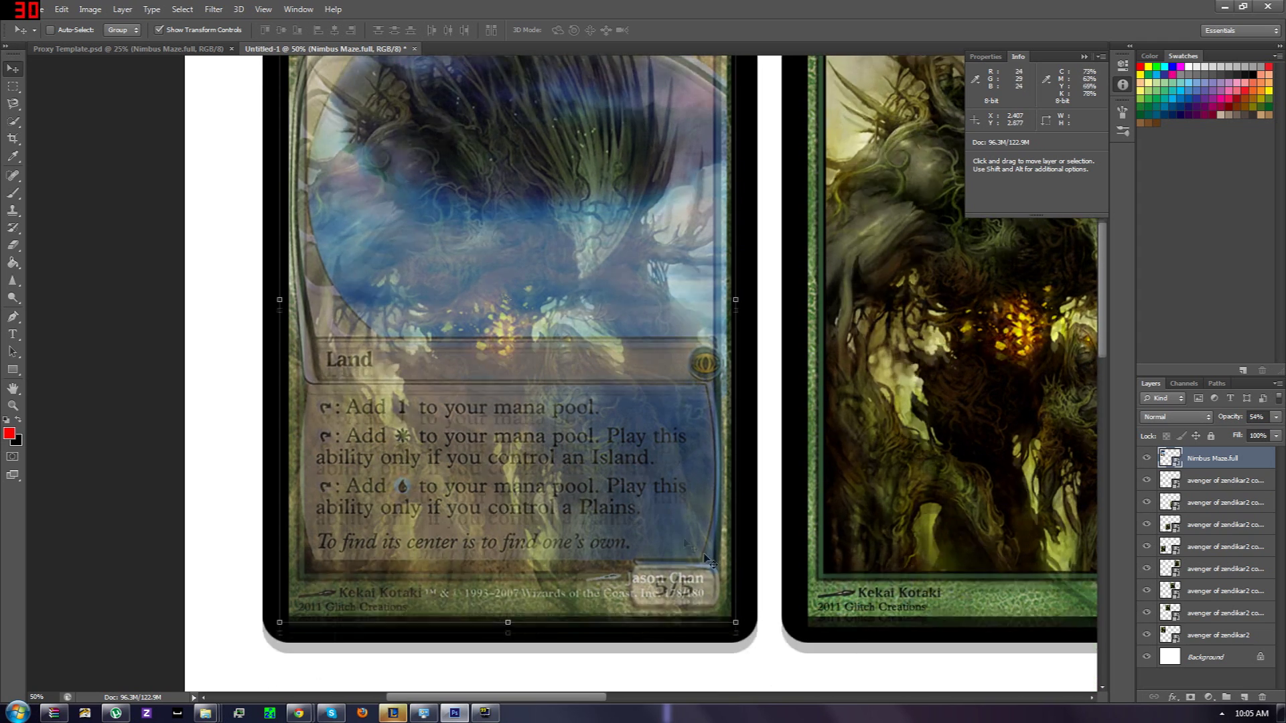
{"action": "left_click_drag", "start_coordinate": [735, 623], "coordinate": [743, 630]}
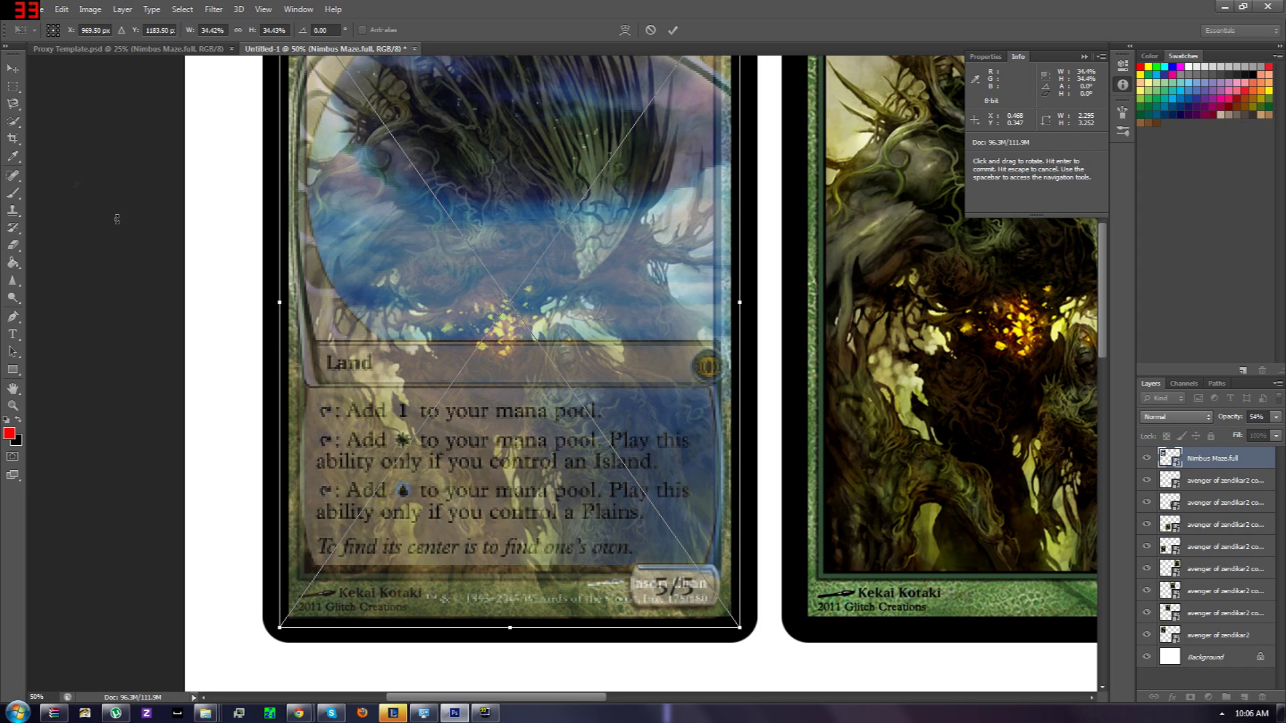
{"action": "left_click", "coordinate": [17, 71]}
{"action": "left_click", "coordinate": [925, 272]}
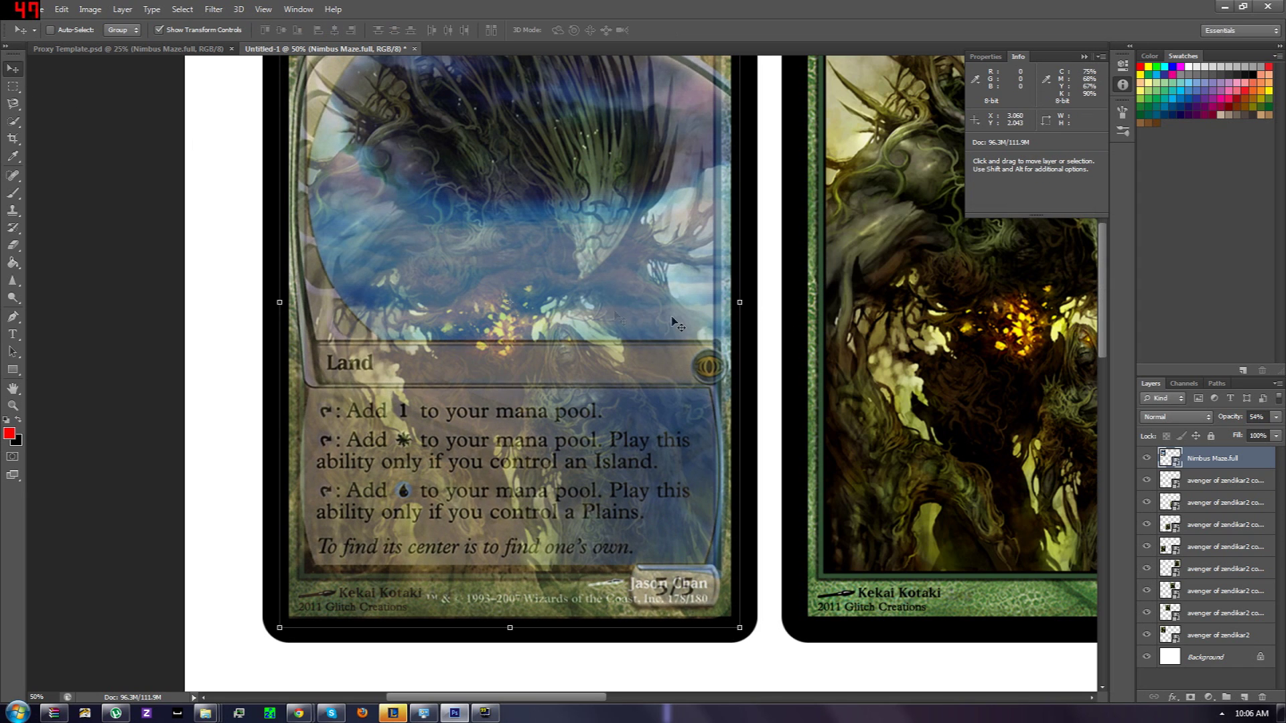
Set the Nimbus Maze layer opacity back to 100%.
{"action": "scroll", "coordinate": [696, 402], "scroll_direction": "up", "scroll_amount": 3}
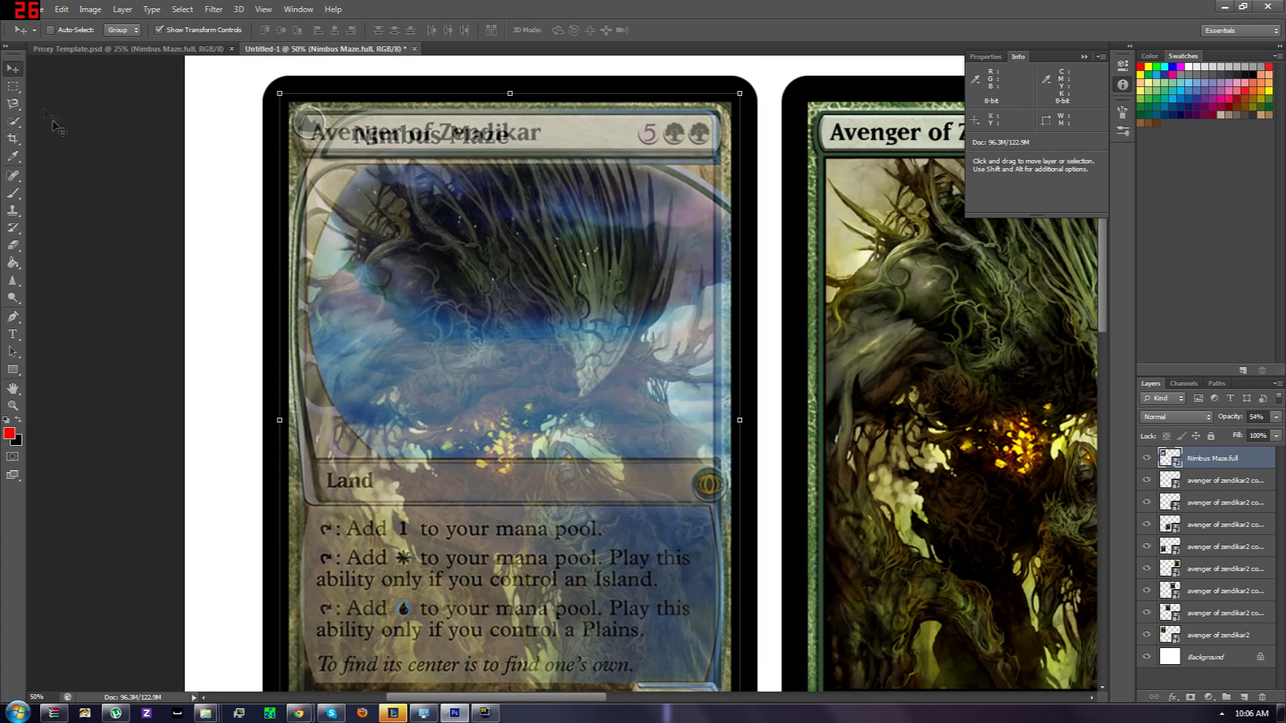
{"action": "left_click", "coordinate": [1274, 420]}
{"action": "left_click_drag", "start_coordinate": [1249, 436], "coordinate": [1279, 434]}
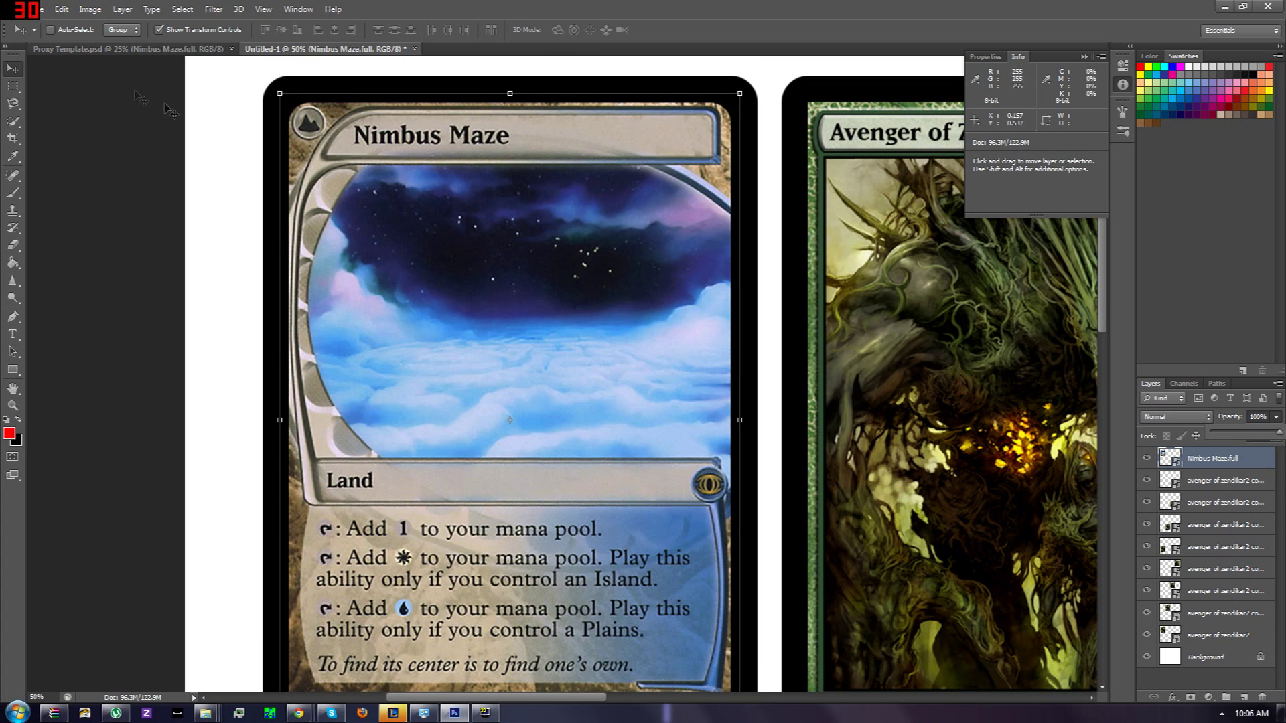
{"action": "left_click", "coordinate": [12, 86]}
{"action": "scroll", "coordinate": [206, 292], "scroll_direction": "down", "scroll_amount": 2}
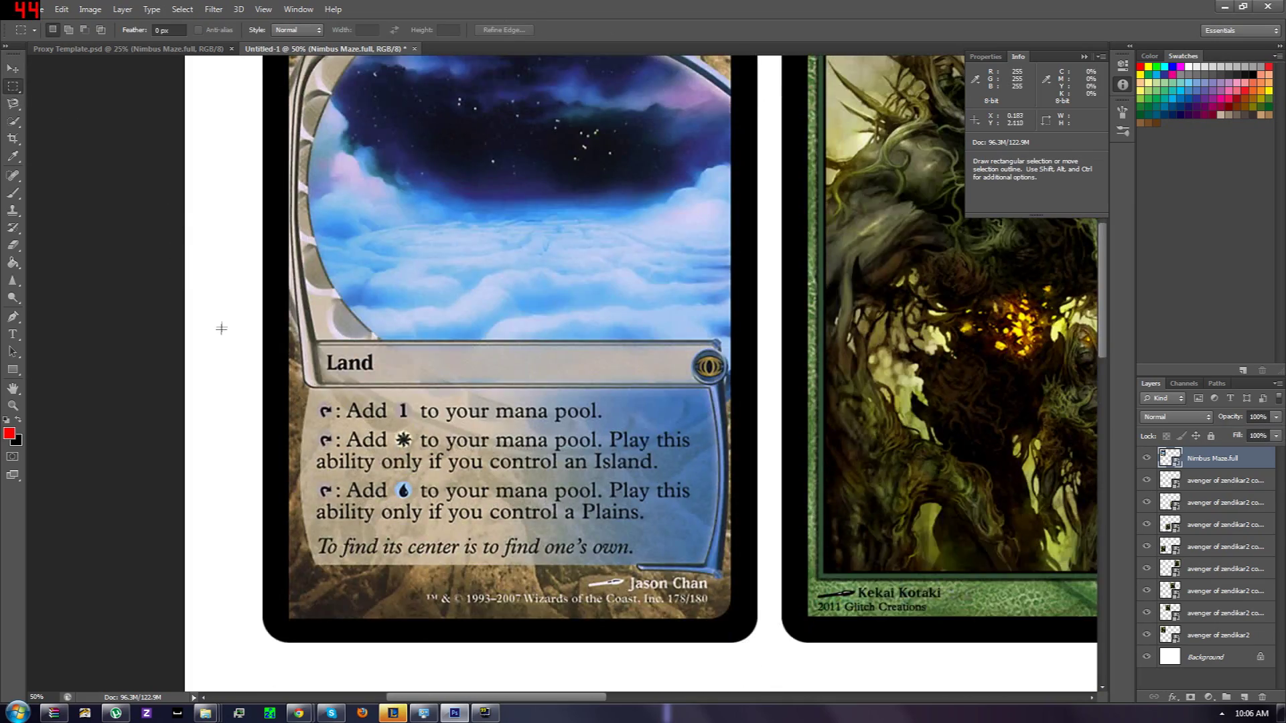
Duplicate the Nimbus Maze layer and move the copy onto the second top-row slot.
{"action": "scroll", "coordinate": [247, 330], "scroll_direction": "up", "scroll_amount": 3}
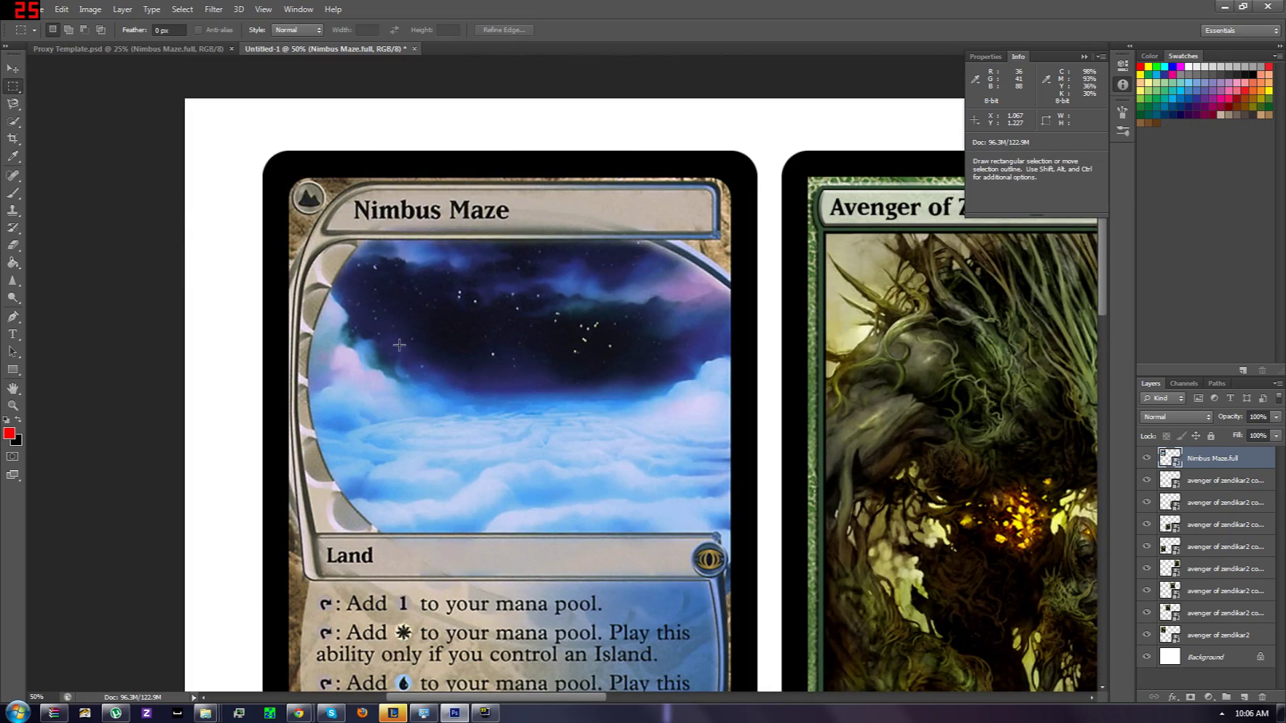
{"action": "key", "text": "ctrl+minus"}
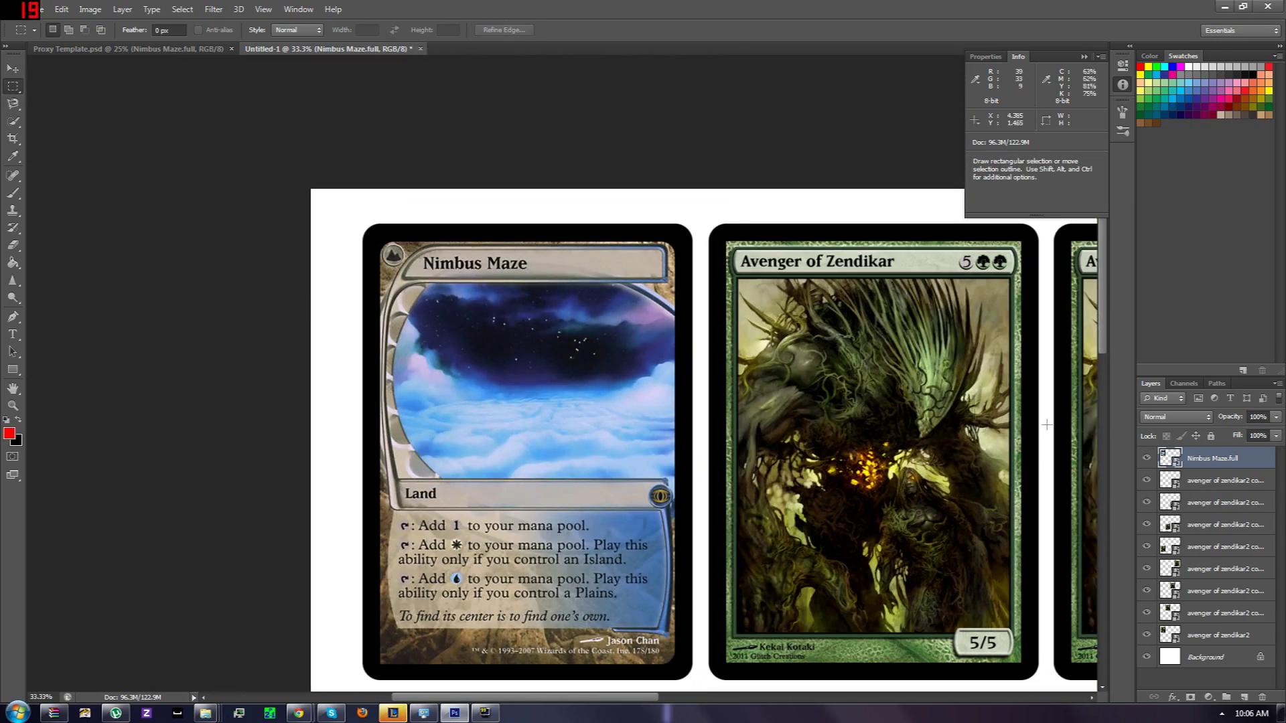
{"action": "right_click", "coordinate": [1235, 462]}
{"action": "left_click", "coordinate": [1099, 213]}
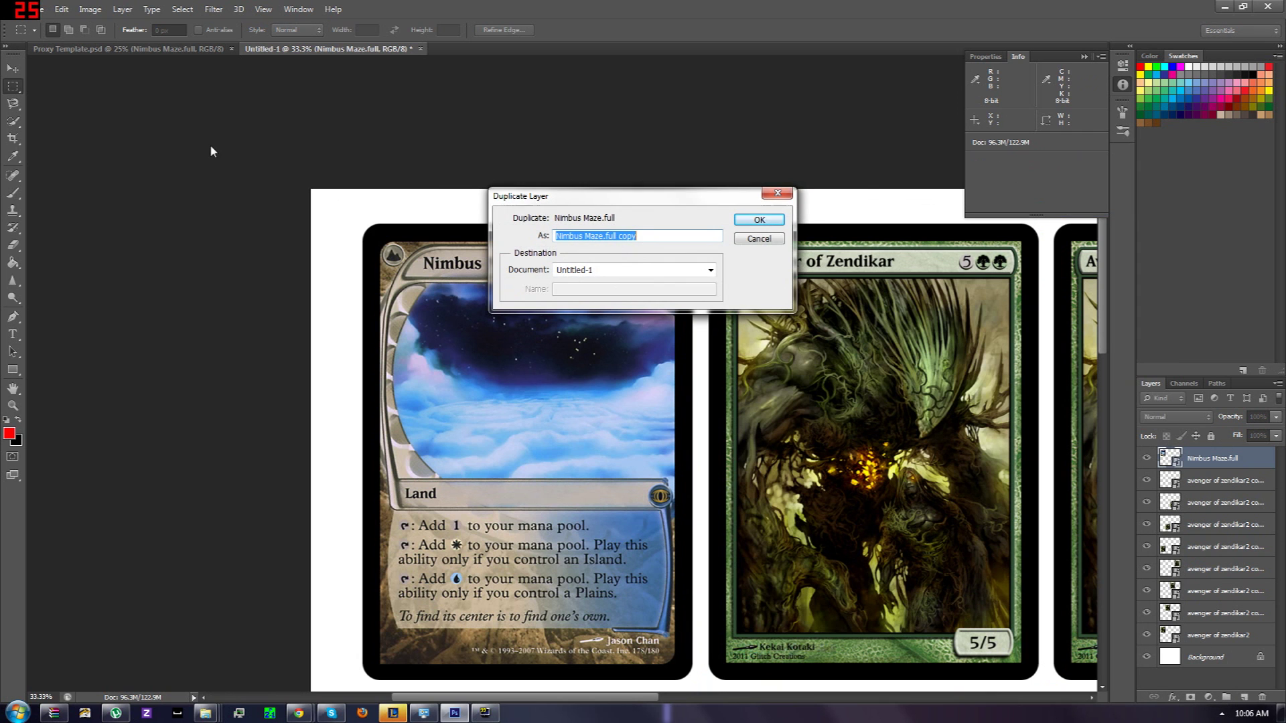
{"action": "left_click", "coordinate": [757, 221]}
{"action": "key", "text": "v"}
{"action": "left_click_drag", "start_coordinate": [494, 326], "coordinate": [780, 330]}
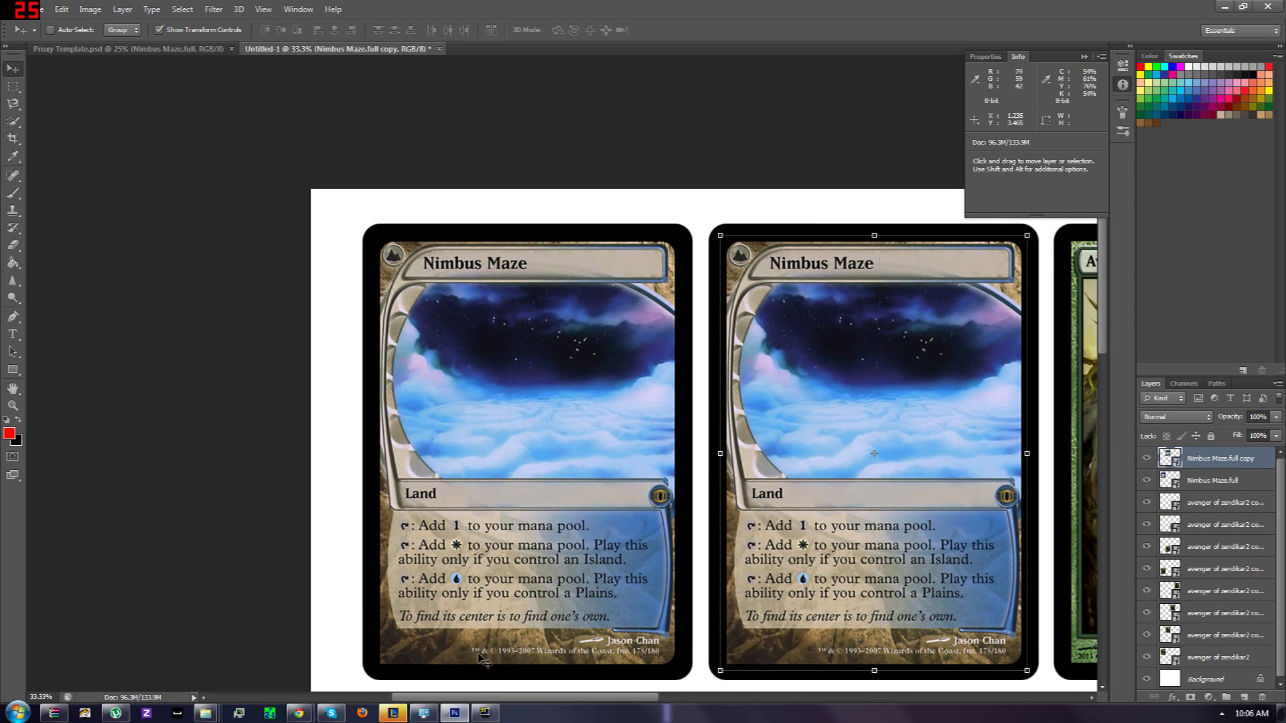
{"action": "left_click_drag", "start_coordinate": [494, 697], "coordinate": [596, 697]}
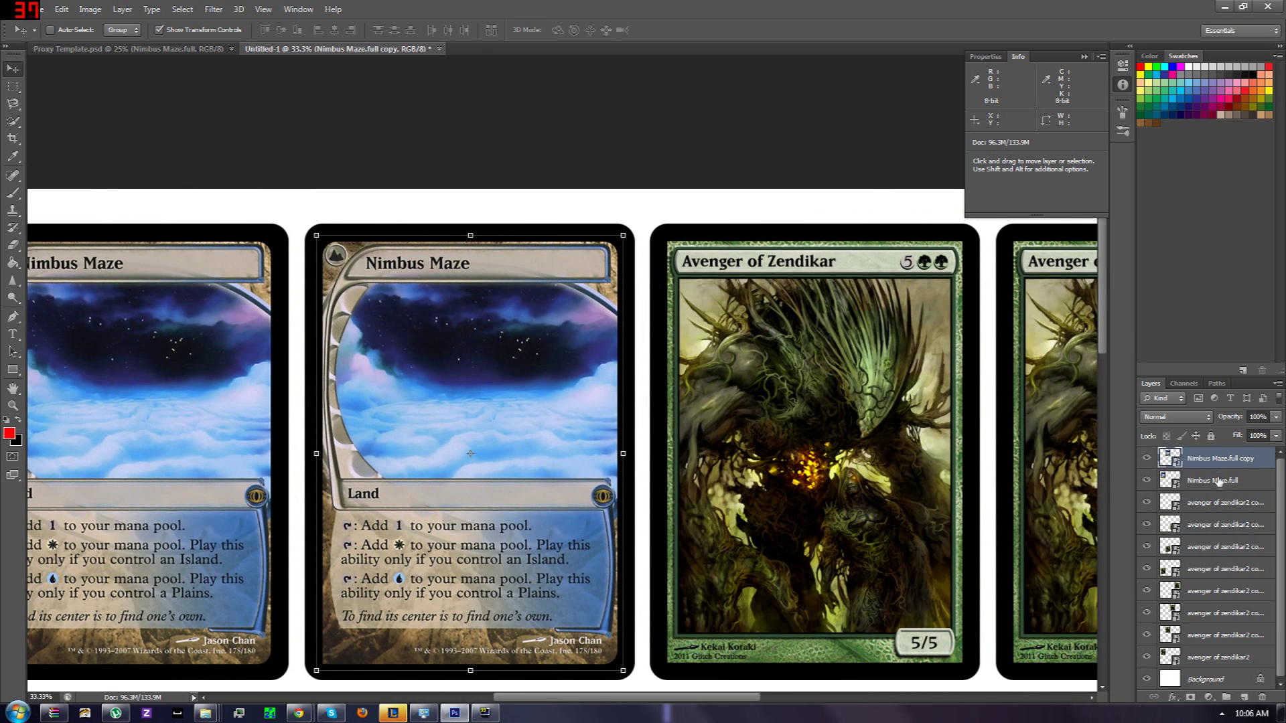
Duplicate the copied card and move it onto the third top-row slot.
{"action": "right_click", "coordinate": [1218, 462]}
{"action": "left_click", "coordinate": [1085, 213]}
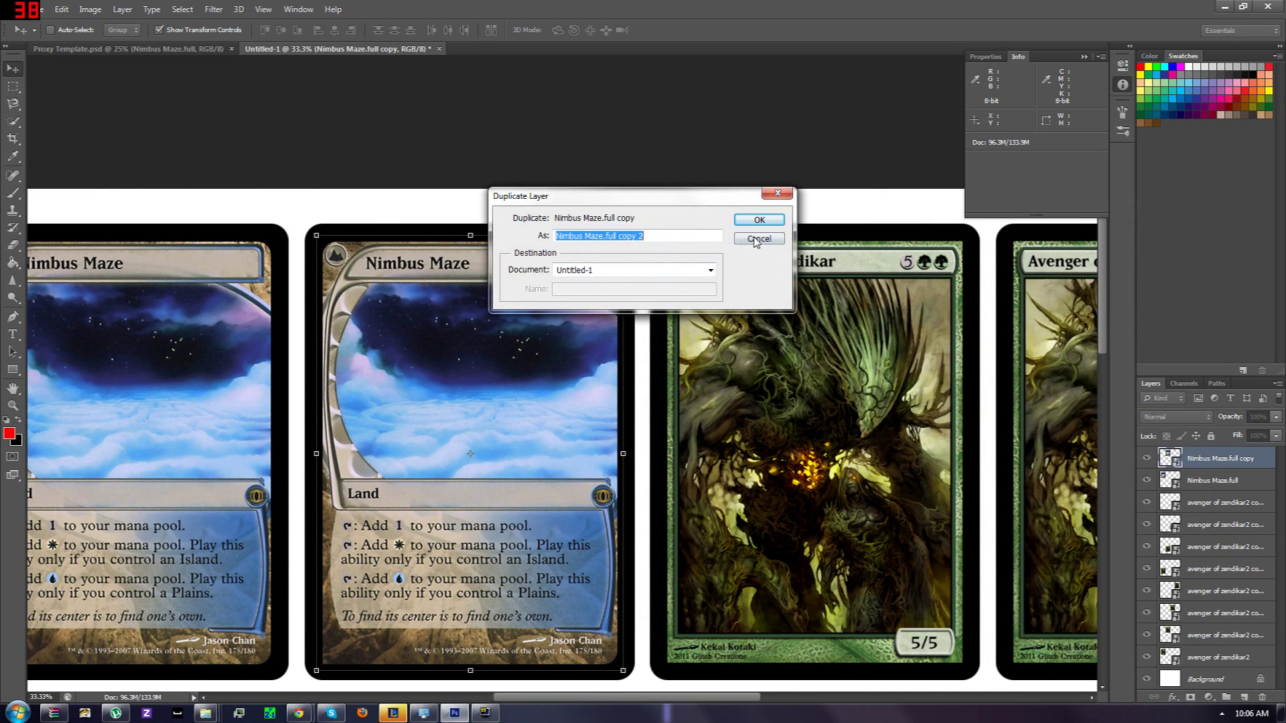
{"action": "left_click", "coordinate": [761, 221]}
{"action": "left_click_drag", "start_coordinate": [467, 328], "coordinate": [801, 348]}
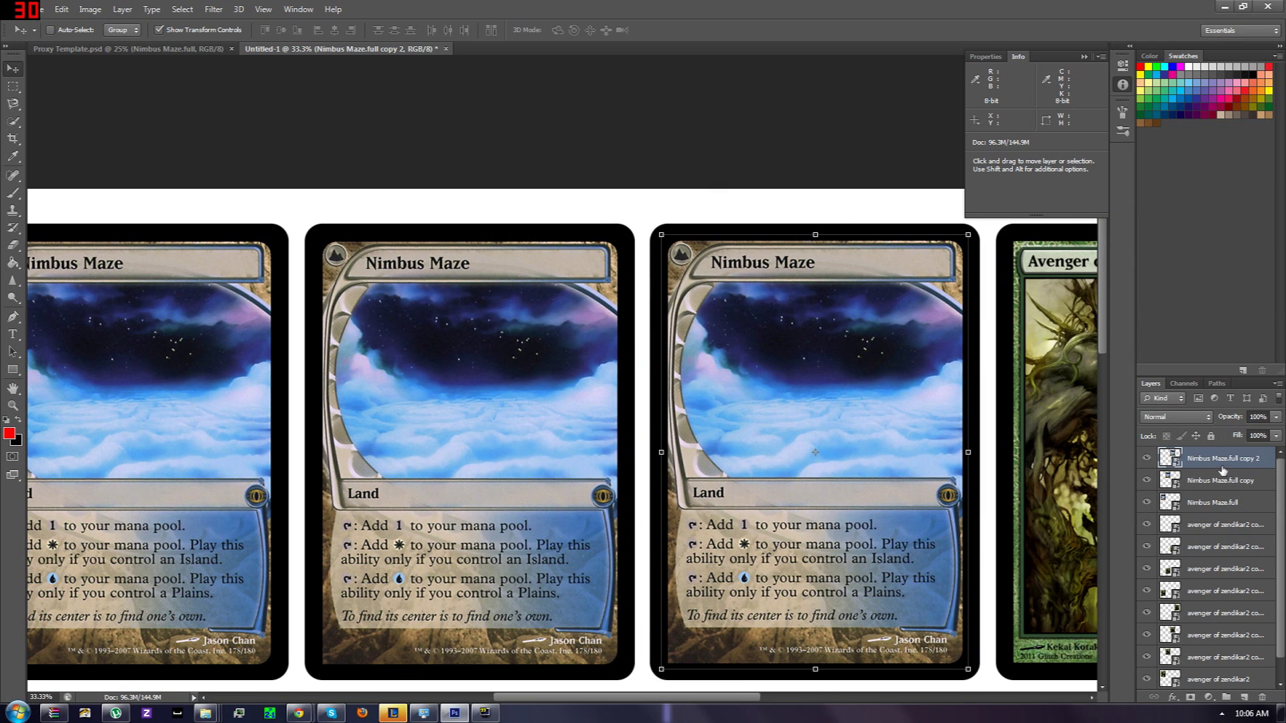
Create Nimbus Maze.full copy 3 and move it onto the fourth top-row slot.
{"action": "right_click", "coordinate": [1223, 471]}
{"action": "left_click", "coordinate": [1072, 209]}
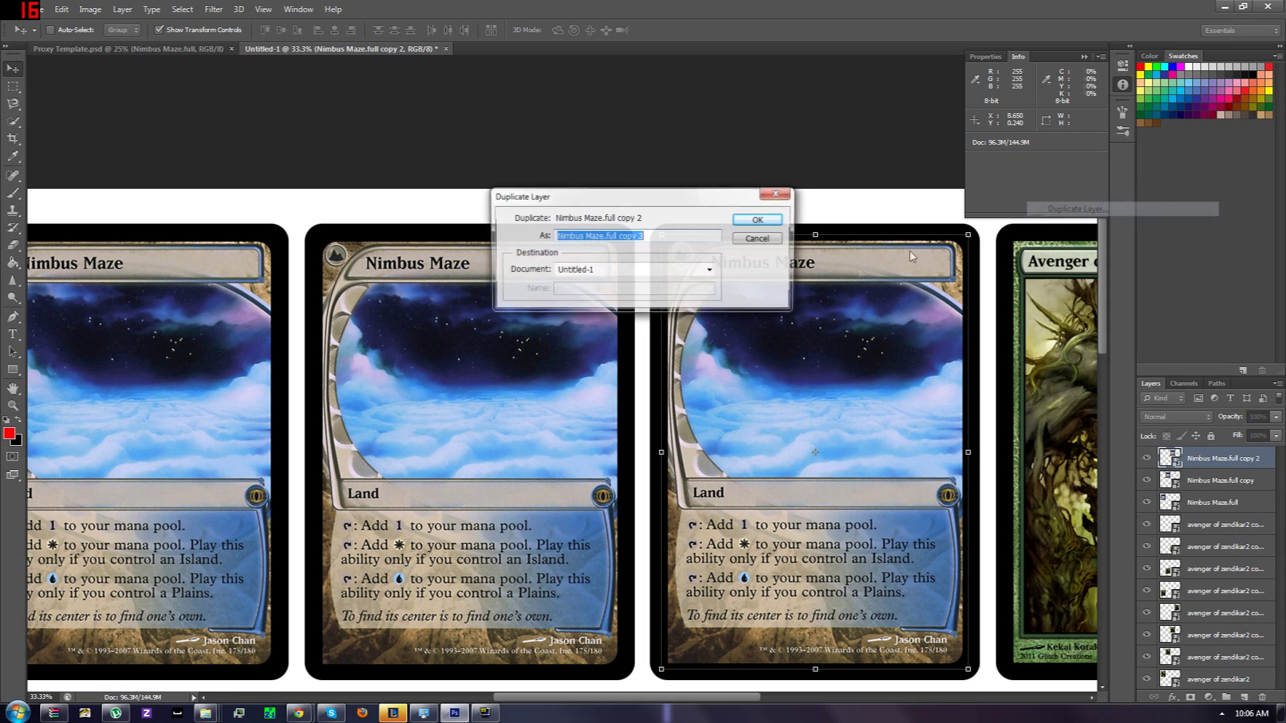
{"action": "left_click", "coordinate": [756, 219]}
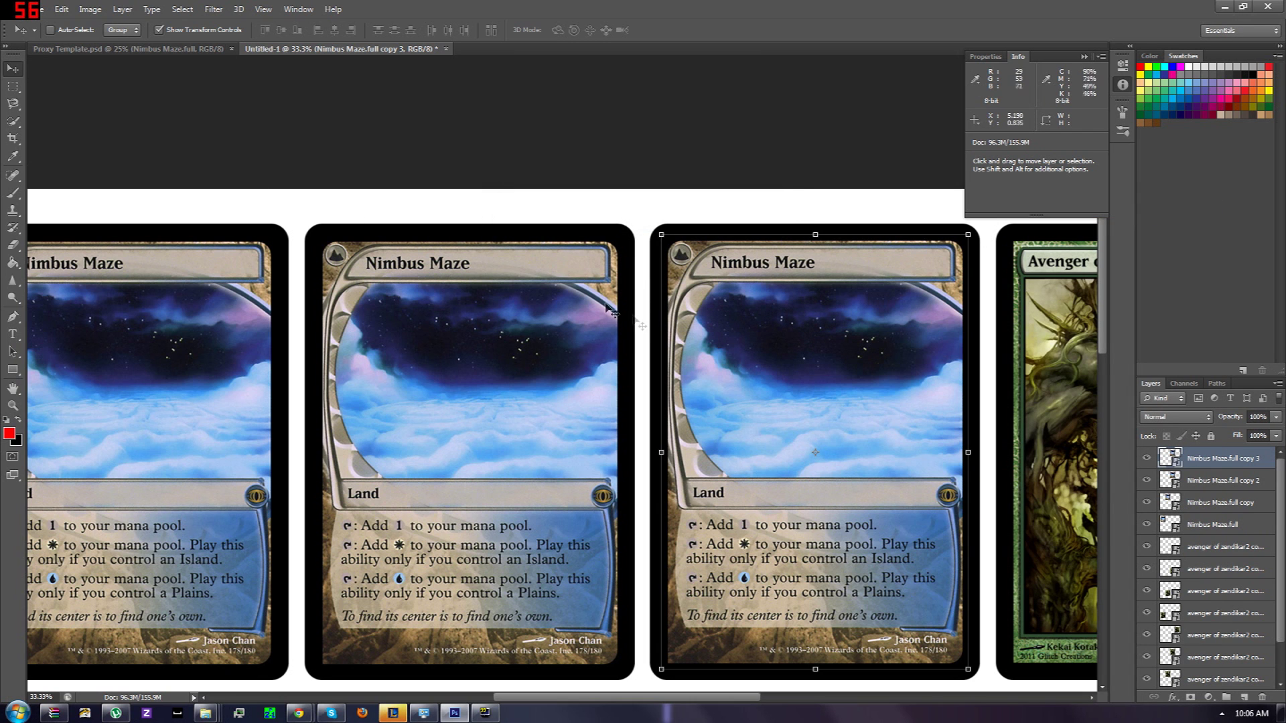
{"action": "left_click_drag", "start_coordinate": [727, 344], "coordinate": [1070, 343]}
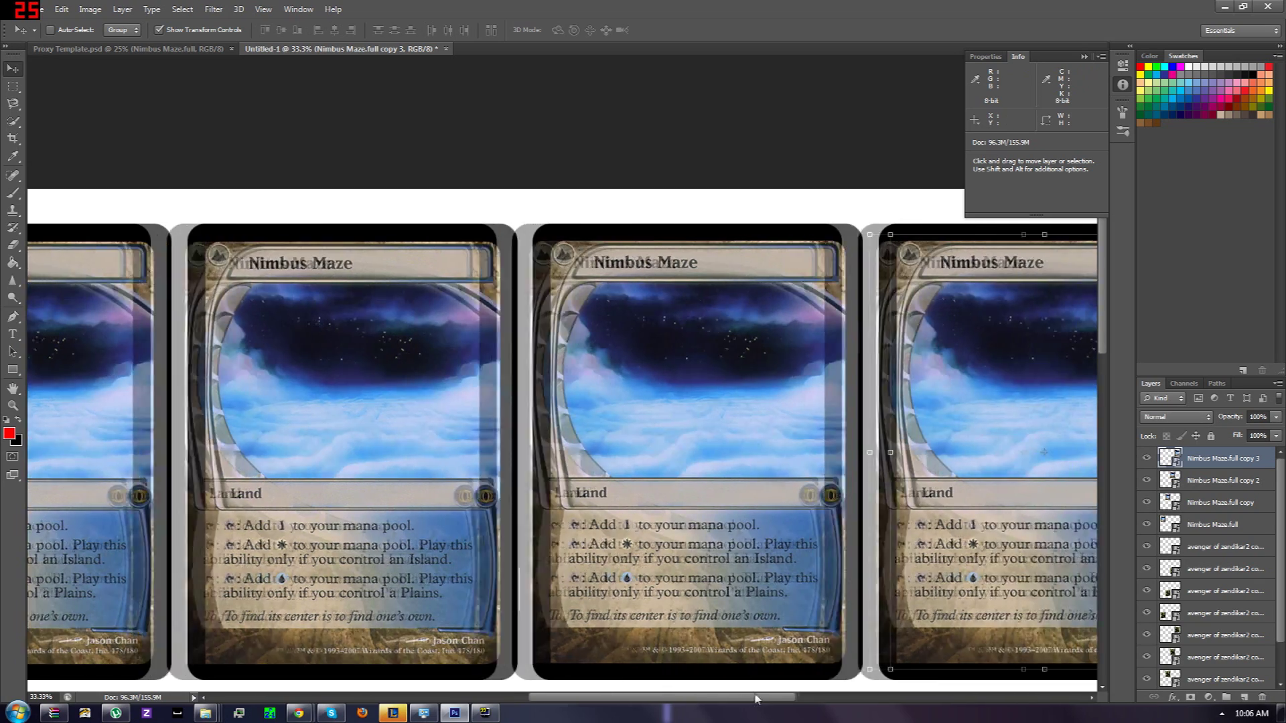
{"action": "left_click_drag", "start_coordinate": [721, 696], "coordinate": [829, 695]}
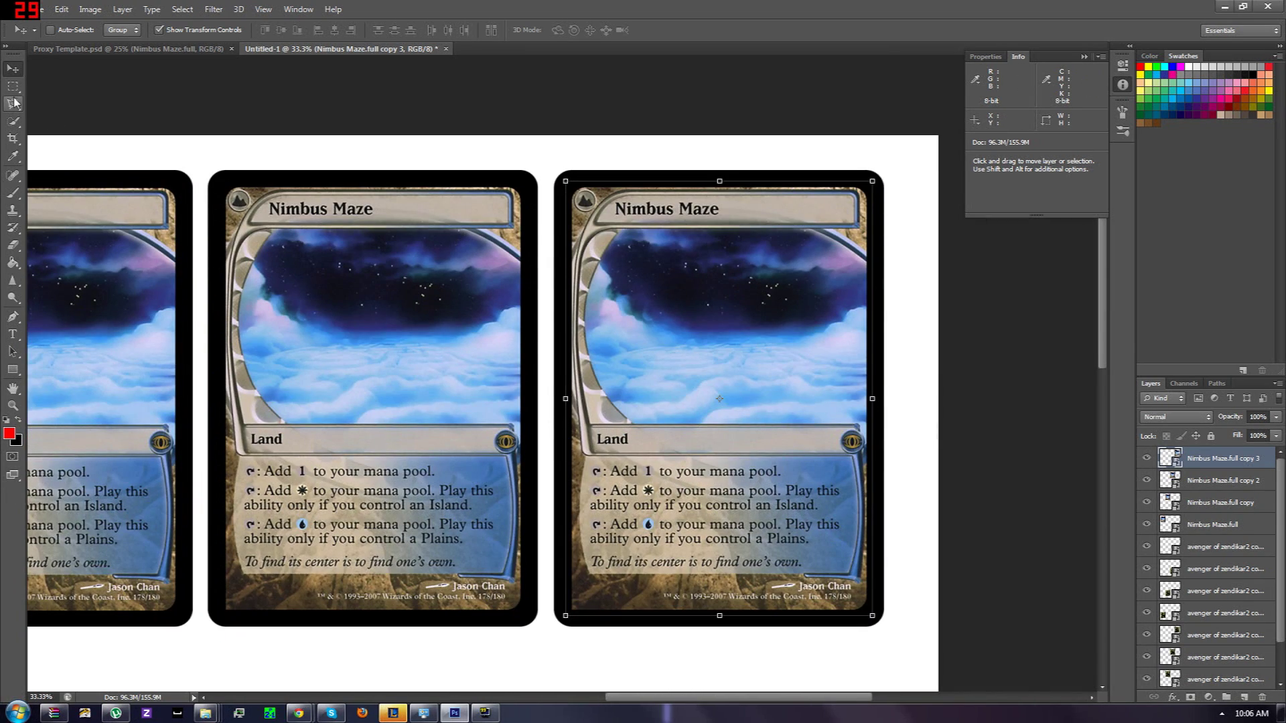
{"action": "left_click", "coordinate": [12, 96]}
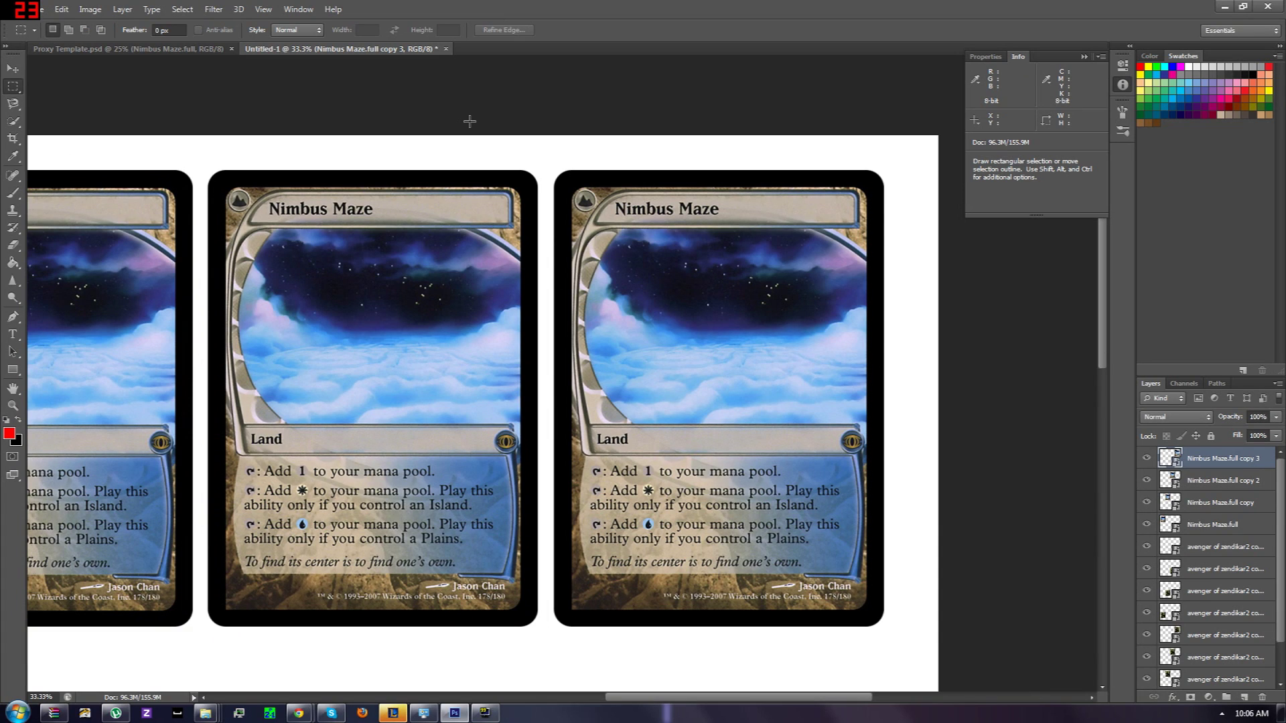
{"action": "key", "text": "ctrl+minus"}
{"action": "key", "text": "ctrl+minus"}
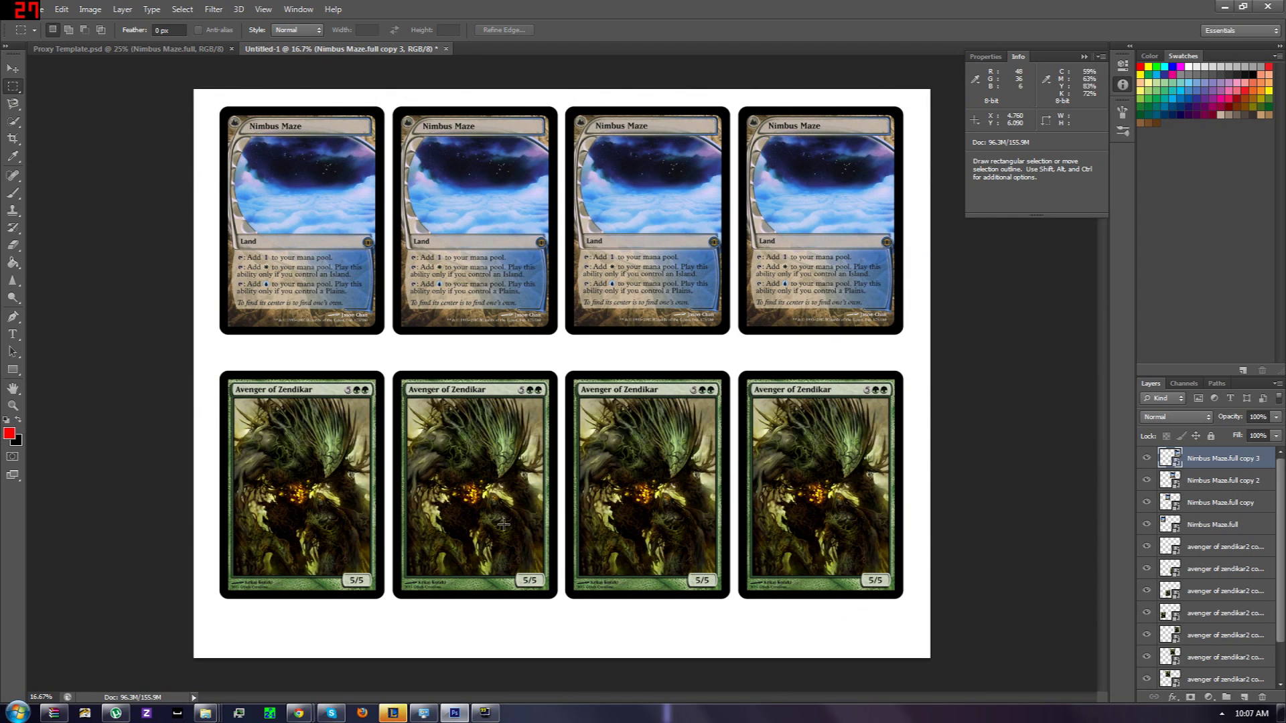
Open folder A in A.zip, dismiss the licence reminder, and select Black Lotus.full.jpg.
{"action": "mouse_move", "coordinate": [206, 713]}
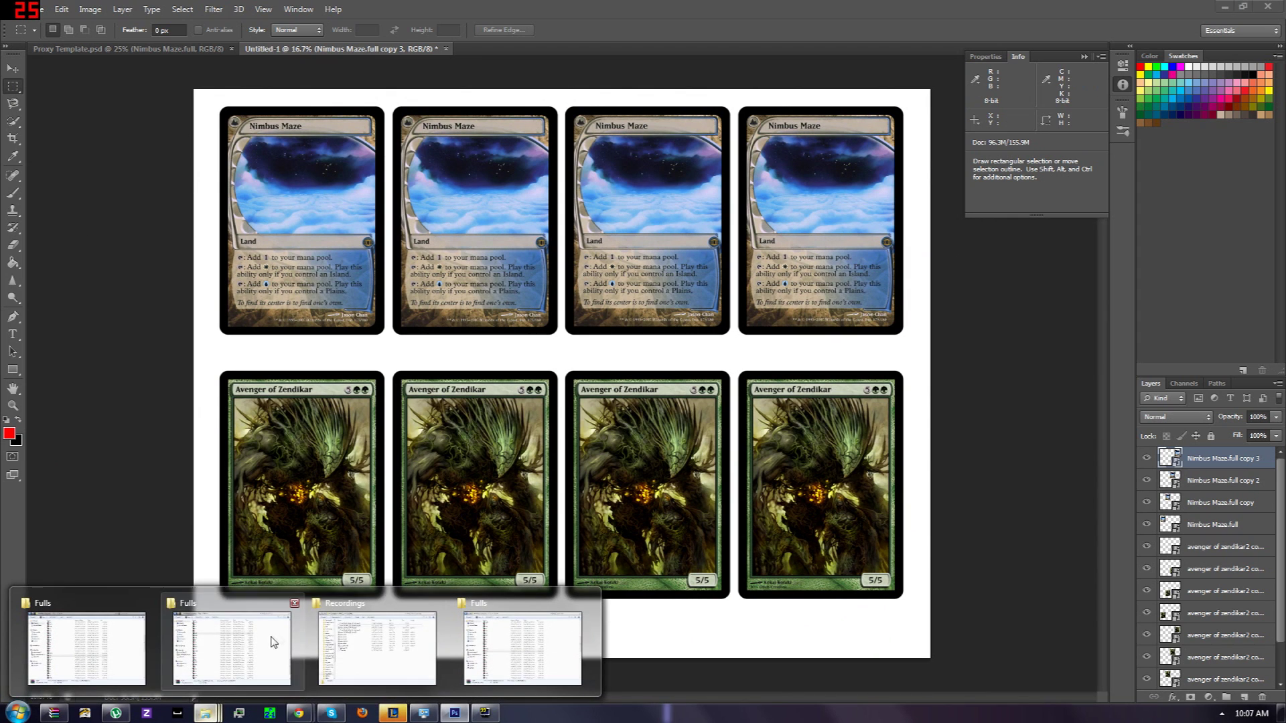
{"action": "left_click", "coordinate": [477, 639]}
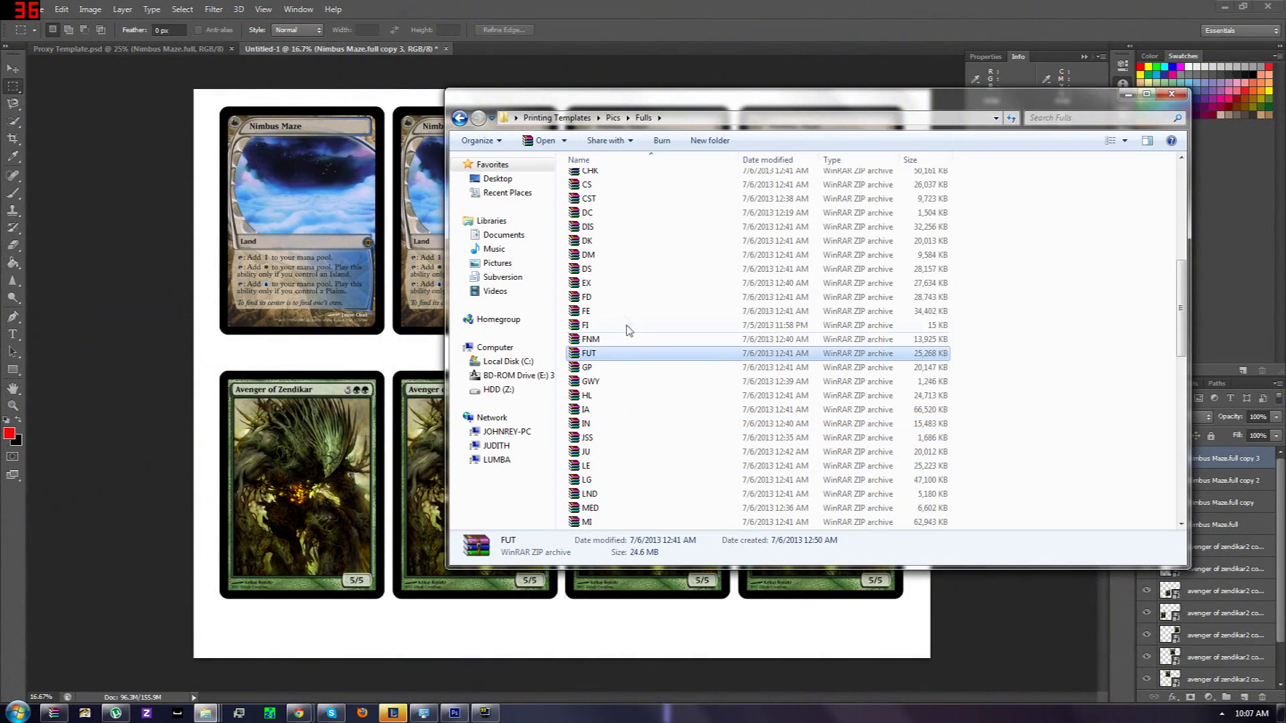
{"action": "scroll", "coordinate": [635, 353], "scroll_direction": "down", "scroll_amount": 5}
{"action": "scroll", "coordinate": [634, 353], "scroll_direction": "up", "scroll_amount": 10}
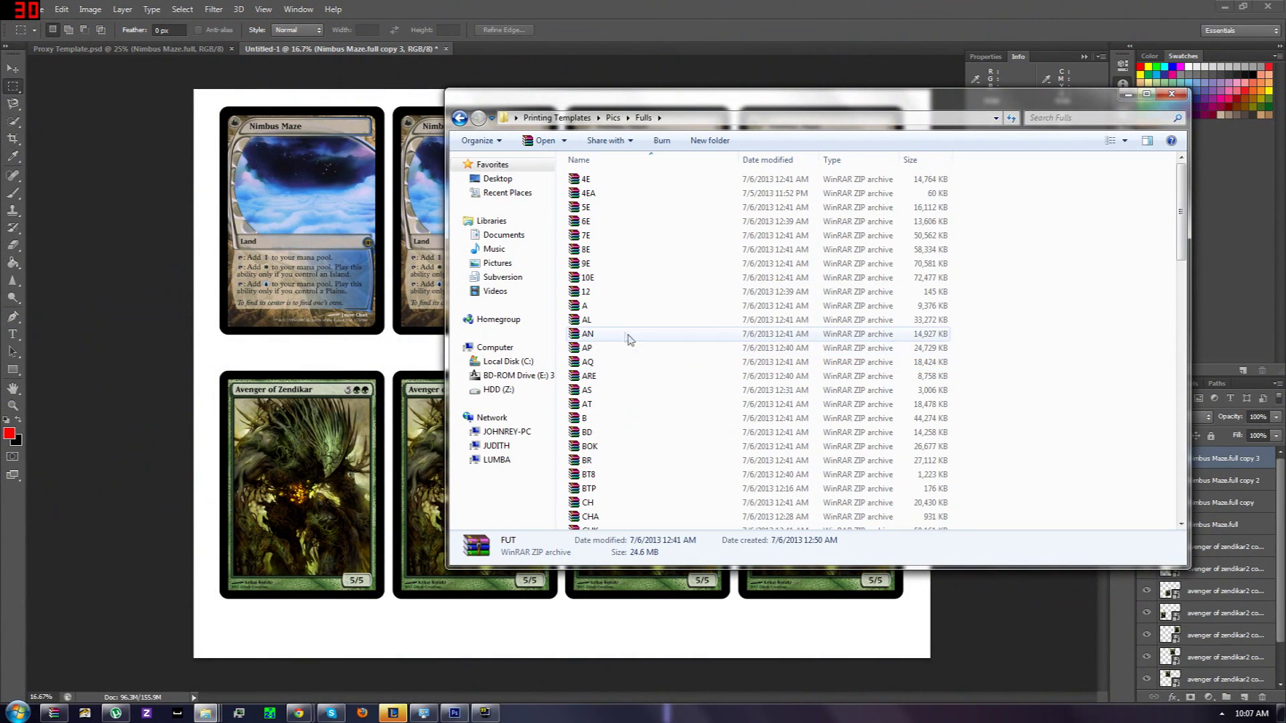
{"action": "double_click", "coordinate": [611, 306]}
{"action": "double_click", "coordinate": [140, 387]}
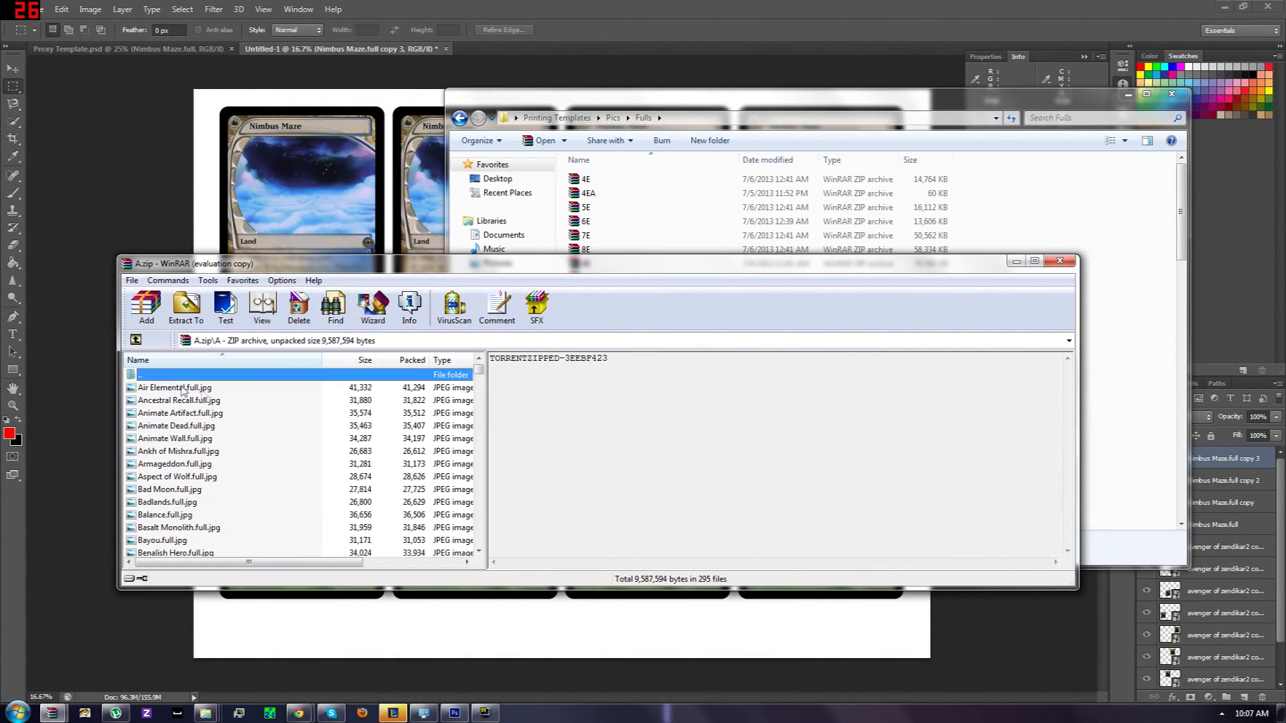
{"action": "scroll", "coordinate": [267, 437], "scroll_direction": "down", "scroll_amount": 4}
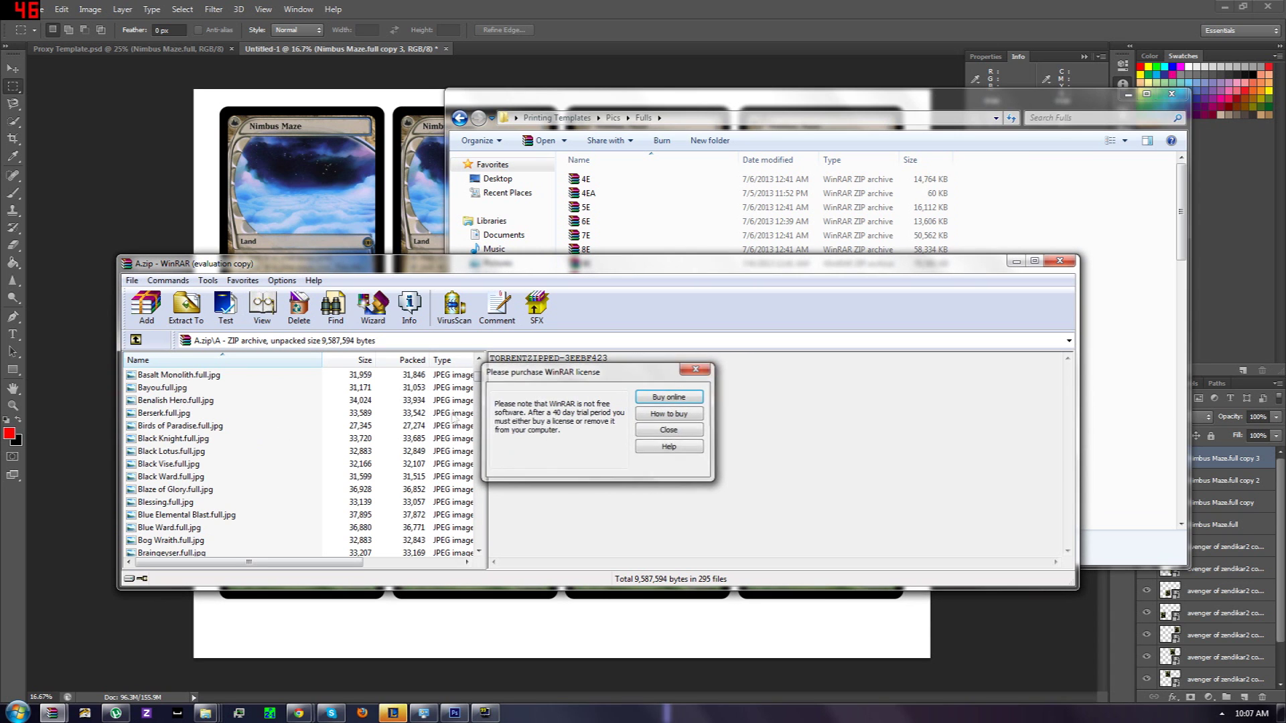
{"action": "left_click", "coordinate": [696, 368]}
{"action": "left_click", "coordinate": [179, 451]}
{"action": "left_click", "coordinate": [150, 229]}
Place Black Lotus on the sheet, move it to the lower-left slot, and shrink it to fit.
{"action": "left_click_drag", "start_coordinate": [151, 233], "coordinate": [214, 209]}
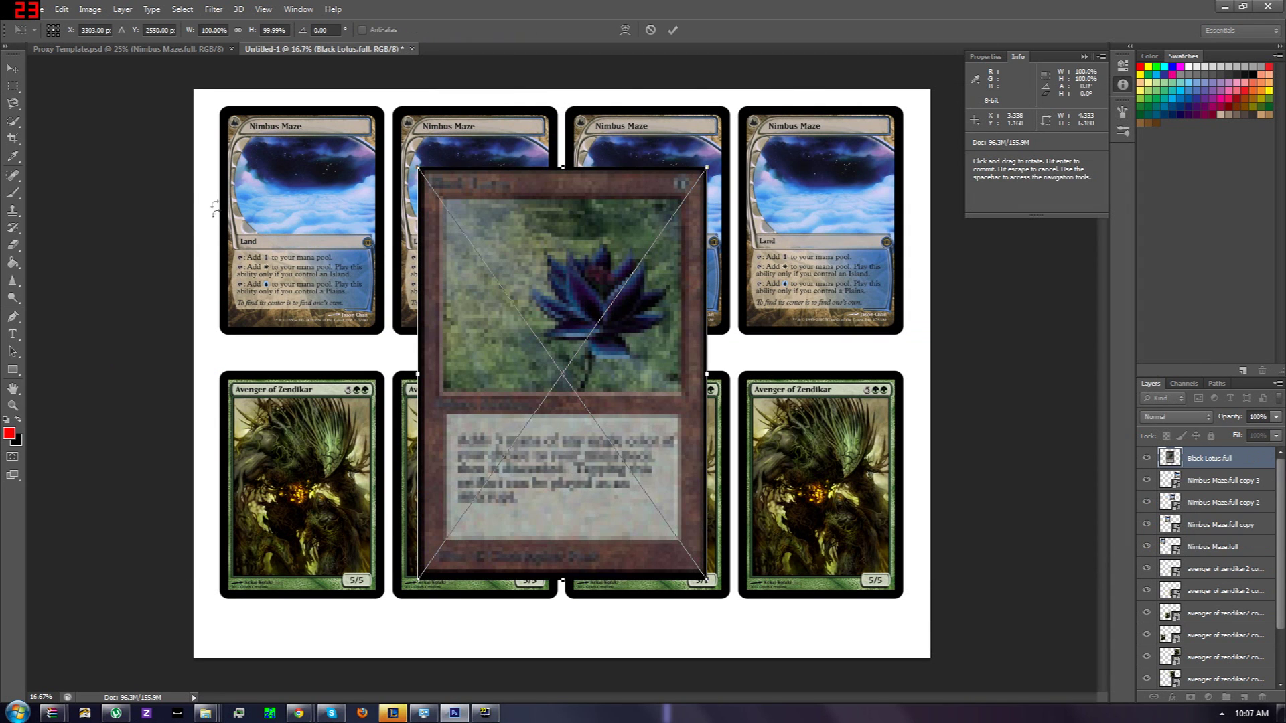
{"action": "left_click", "coordinate": [13, 68]}
{"action": "left_click", "coordinate": [898, 270]}
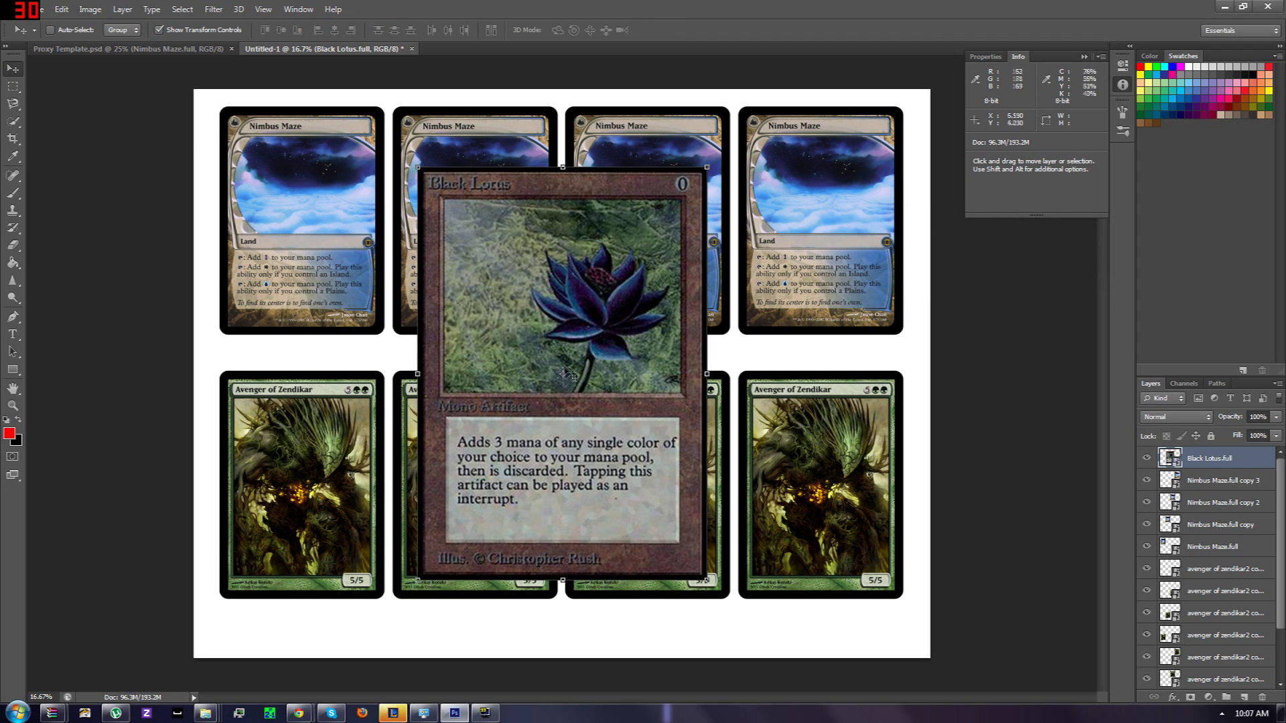
{"action": "left_click_drag", "start_coordinate": [565, 373], "coordinate": [383, 469]}
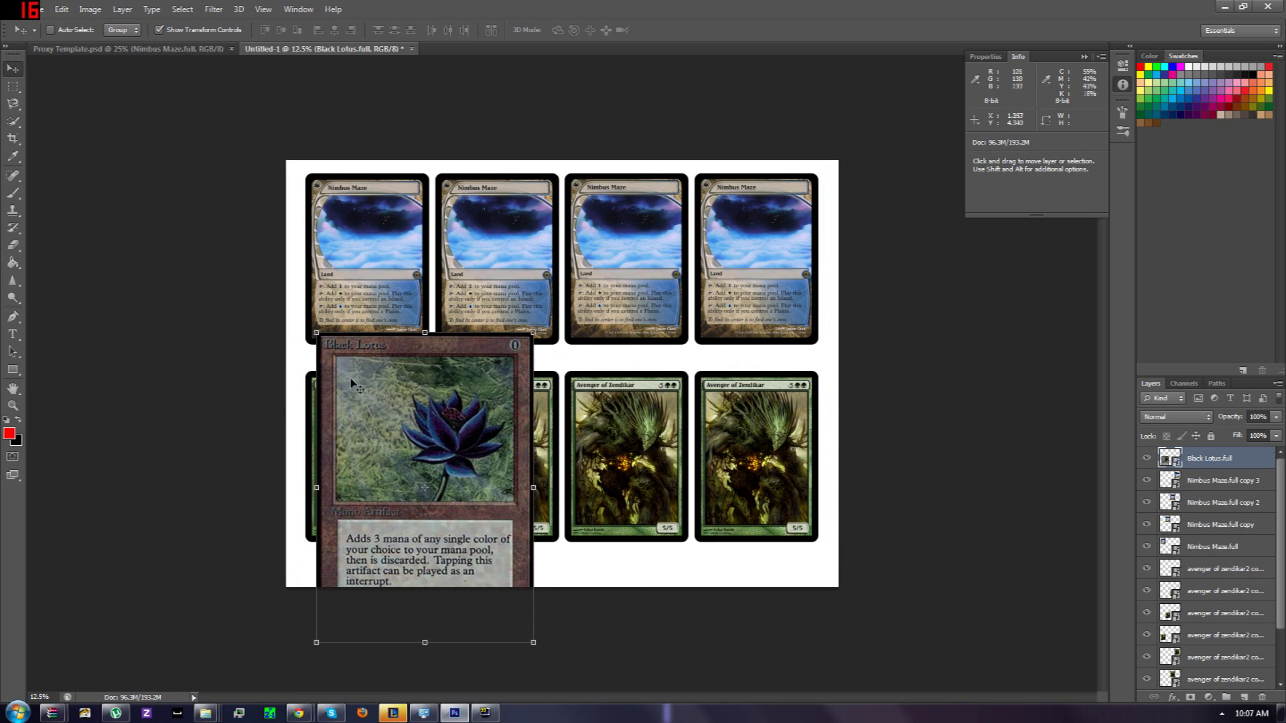
{"action": "left_click_drag", "start_coordinate": [351, 383], "coordinate": [342, 424]}
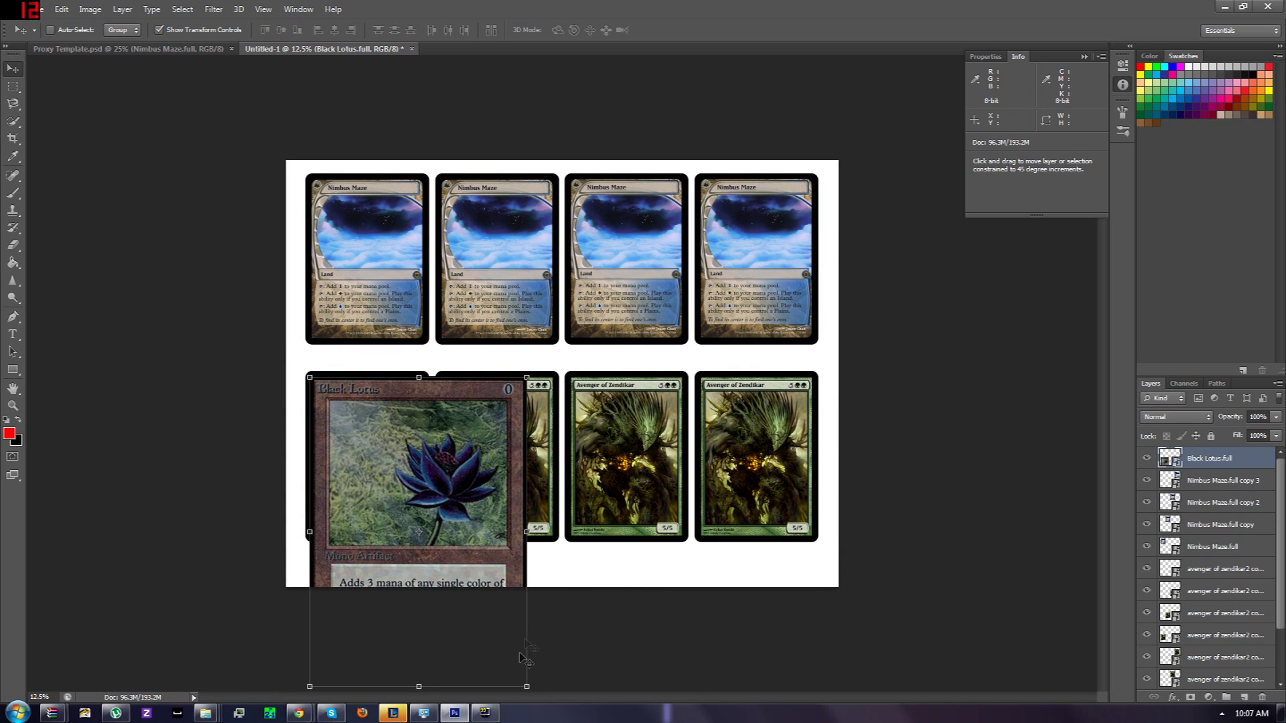
{"action": "left_click_drag", "start_coordinate": [527, 686], "coordinate": [420, 546]}
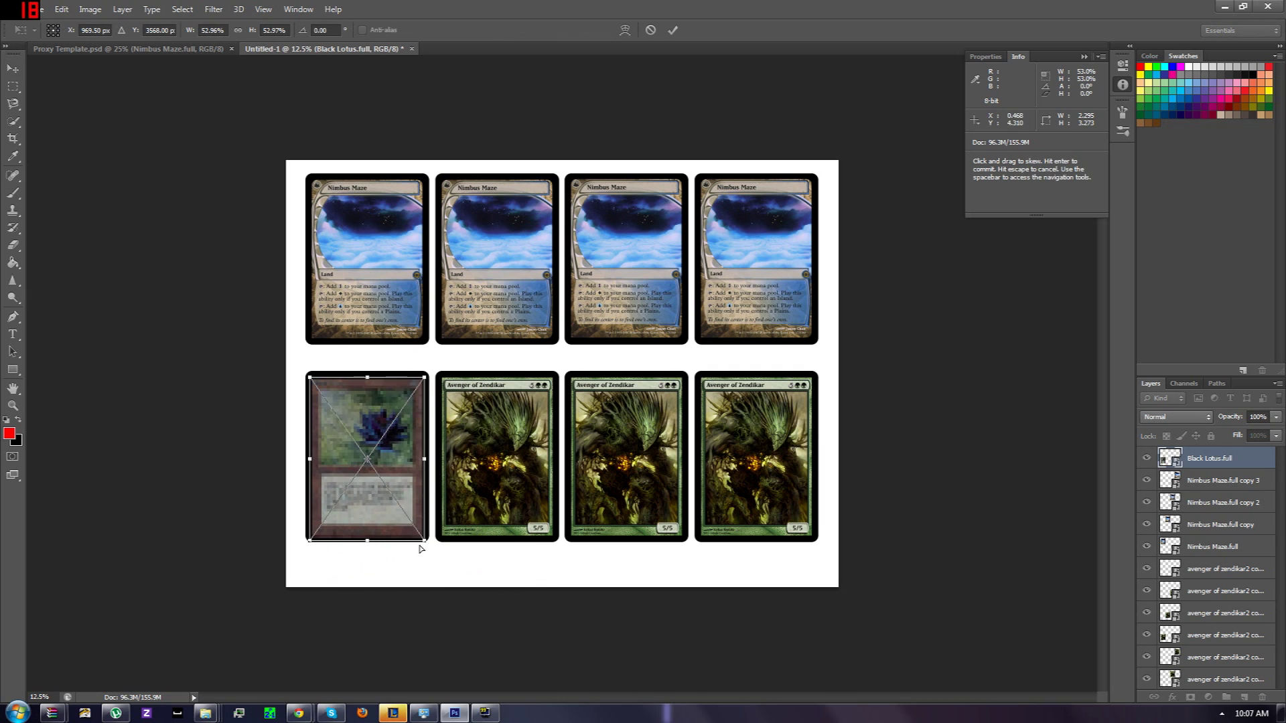
{"action": "key", "text": "ctrl+plus"}
{"action": "key", "text": "ctrl+plus"}
{"action": "scroll", "coordinate": [302, 415], "scroll_direction": "down", "scroll_amount": 3}
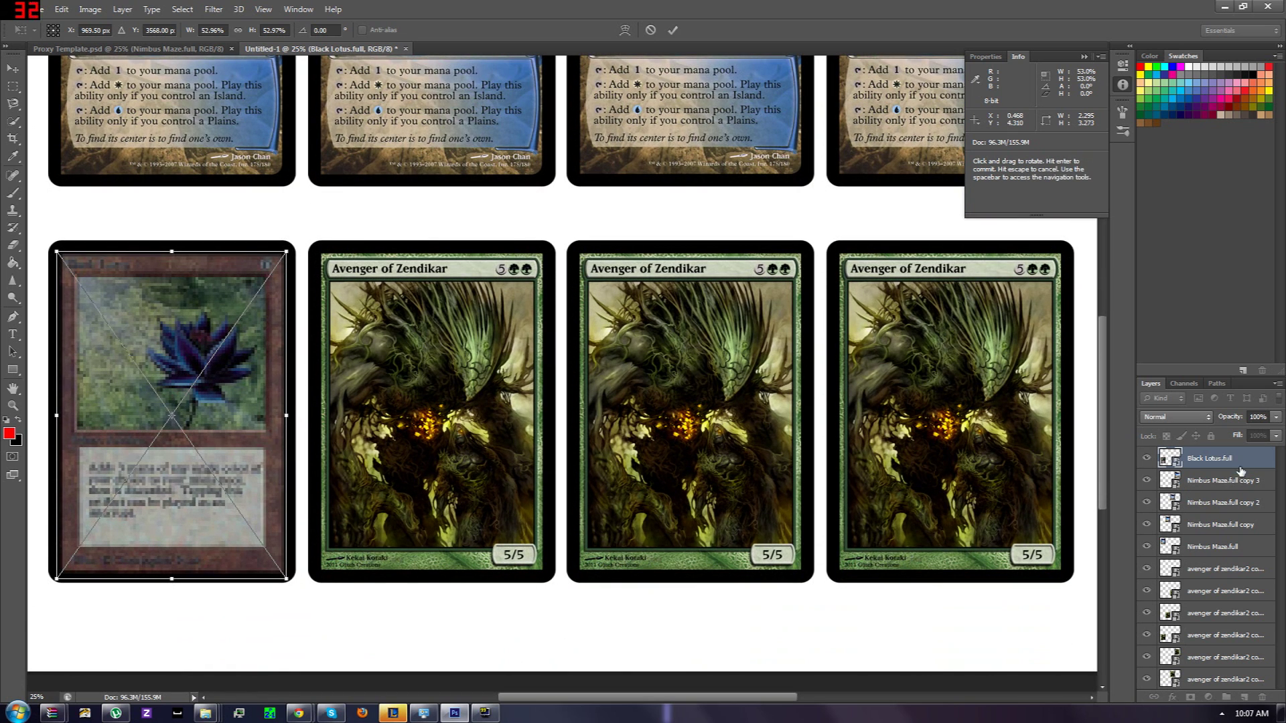
Set Black Lotus opacity to 94%, align it with the slot, and apply the transform.
{"action": "left_click", "coordinate": [1273, 422]}
{"action": "left_click_drag", "start_coordinate": [1274, 436], "coordinate": [1237, 440]}
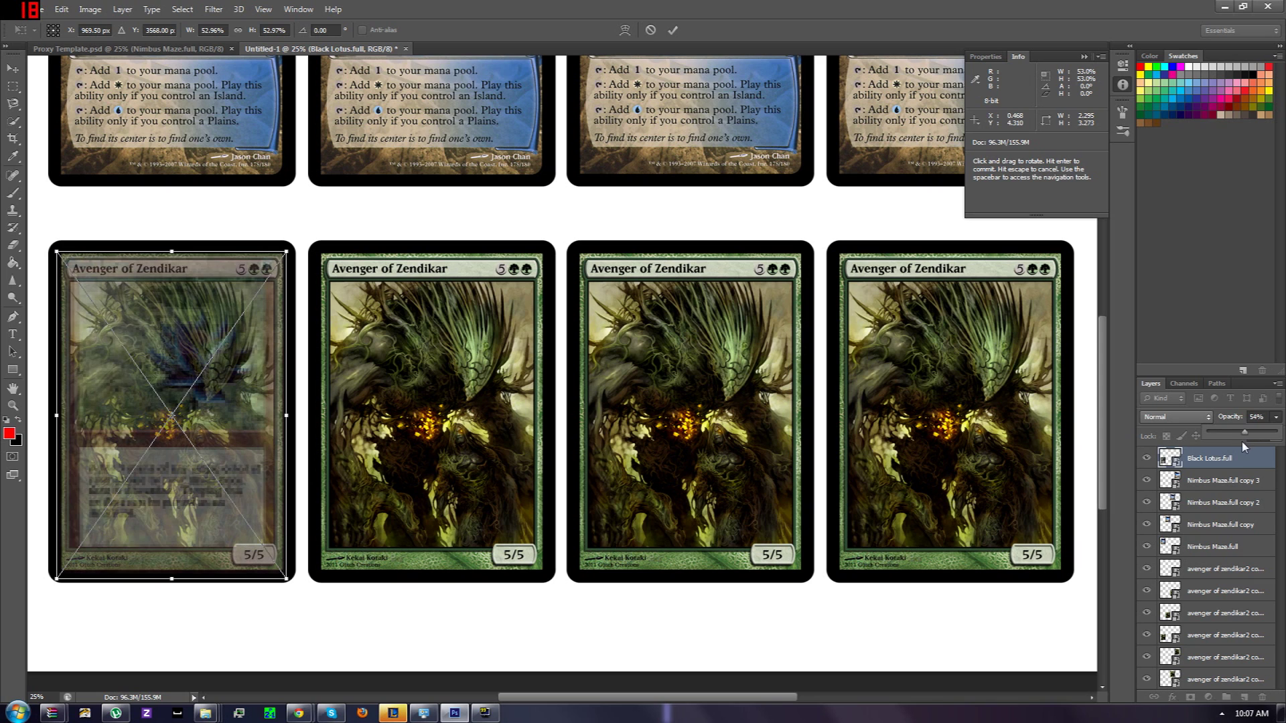
{"action": "left_click", "coordinate": [1252, 443]}
{"action": "left_click", "coordinate": [1275, 418]}
{"action": "left_click", "coordinate": [1272, 434]}
{"action": "left_click_drag", "start_coordinate": [194, 323], "coordinate": [194, 319]}
{"action": "left_click", "coordinate": [13, 86]}
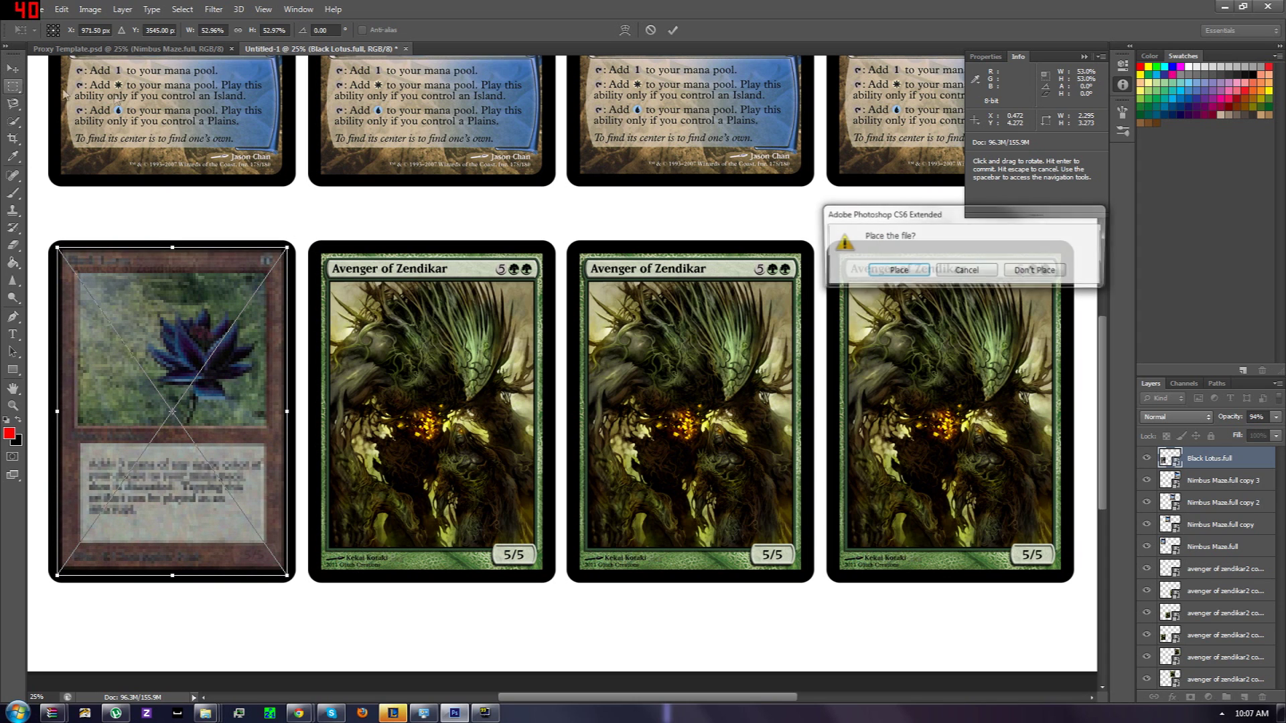
{"action": "left_click", "coordinate": [889, 268]}
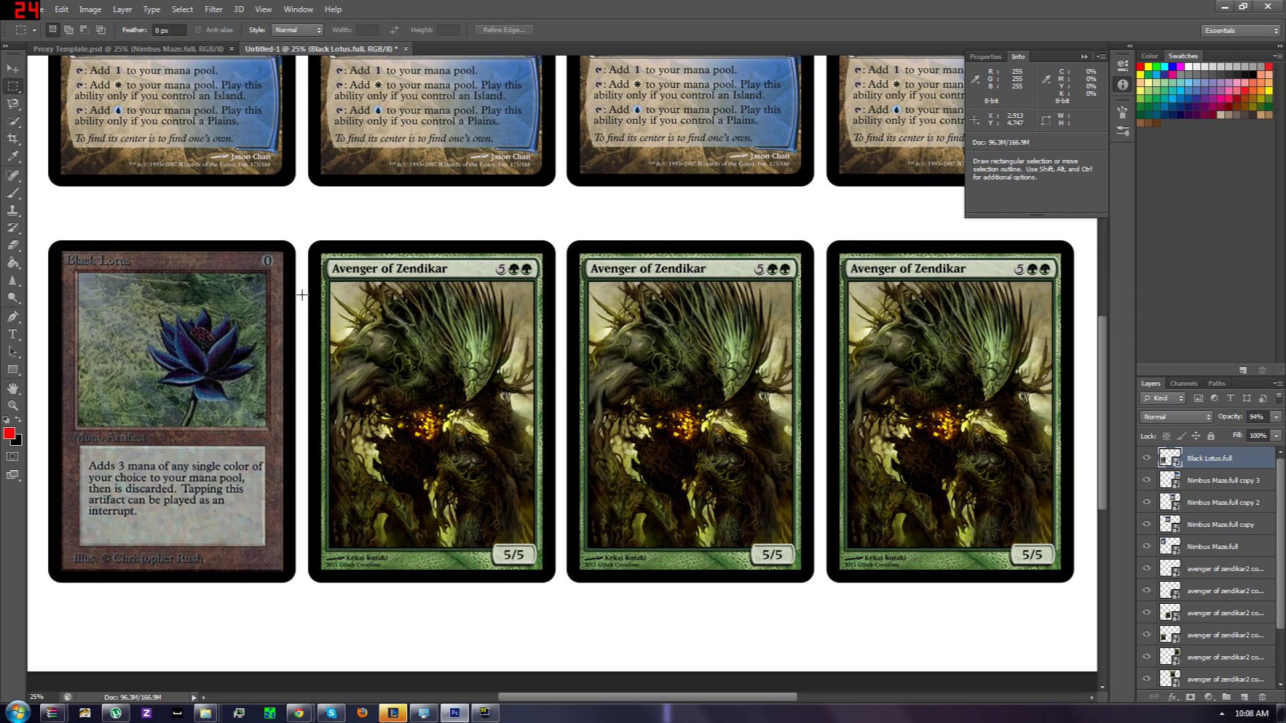
Duplicate the Black Lotus layer, set the copy to 100% opacity, and move it into the second slot.
{"action": "right_click", "coordinate": [1219, 461]}
{"action": "left_click", "coordinate": [1068, 216]}
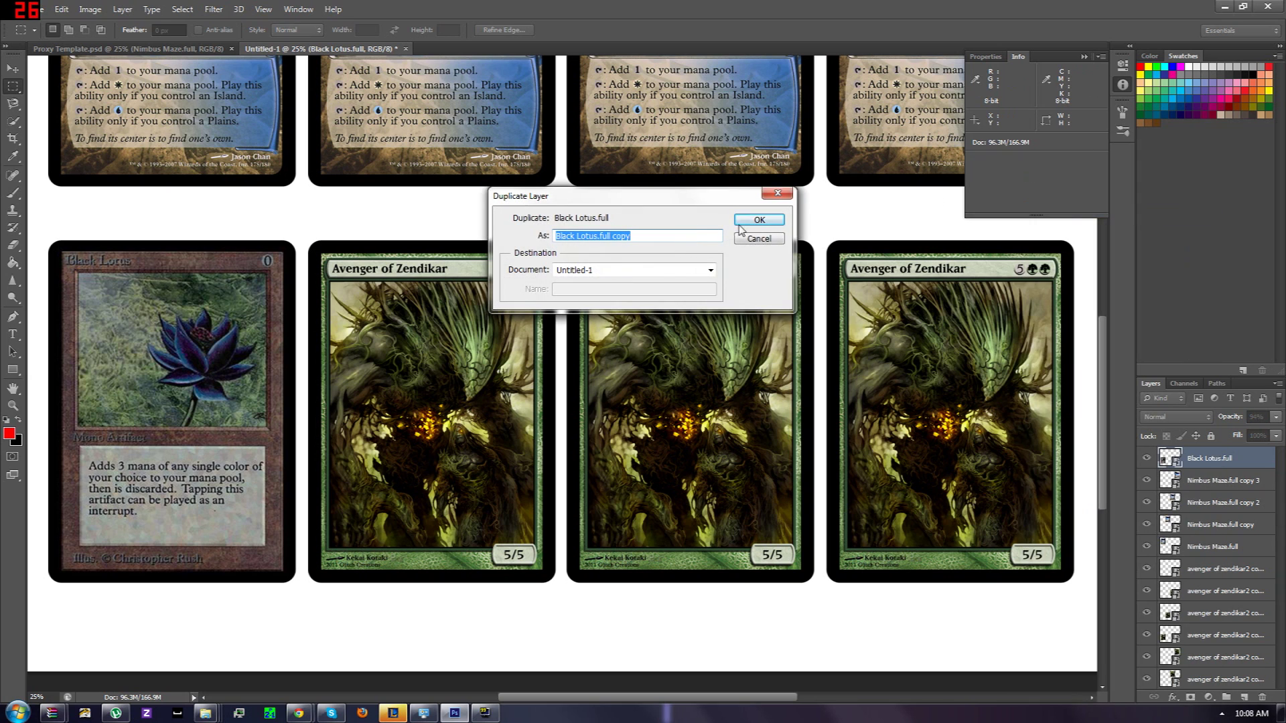
{"action": "left_click", "coordinate": [756, 221]}
{"action": "key", "text": "v"}
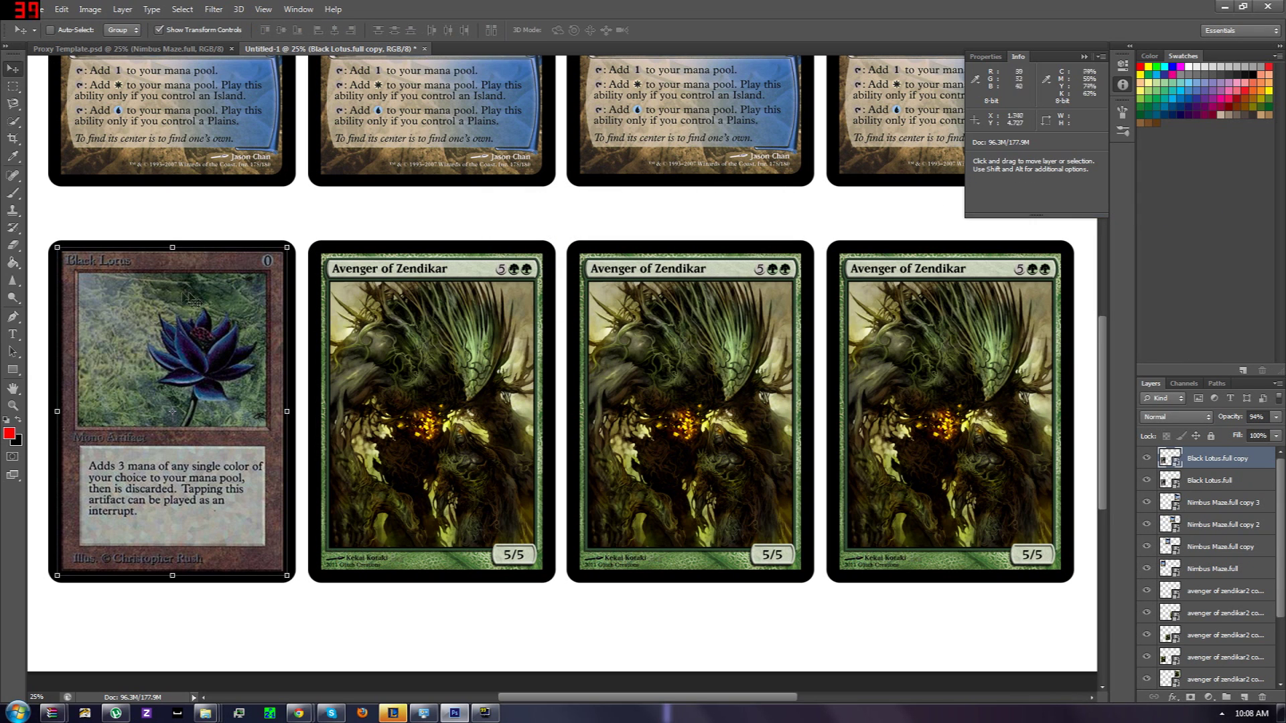
{"action": "left_click", "coordinate": [1244, 487]}
{"action": "left_click", "coordinate": [1276, 436]}
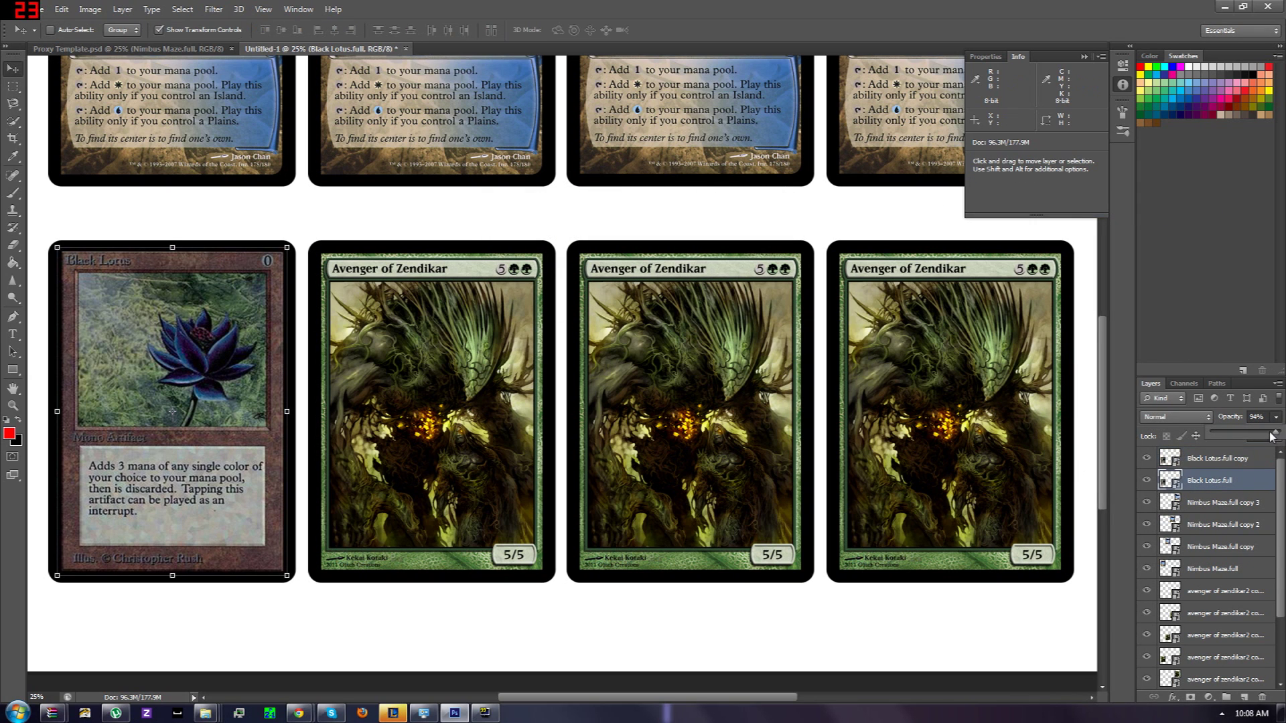
{"action": "left_click", "coordinate": [1217, 458]}
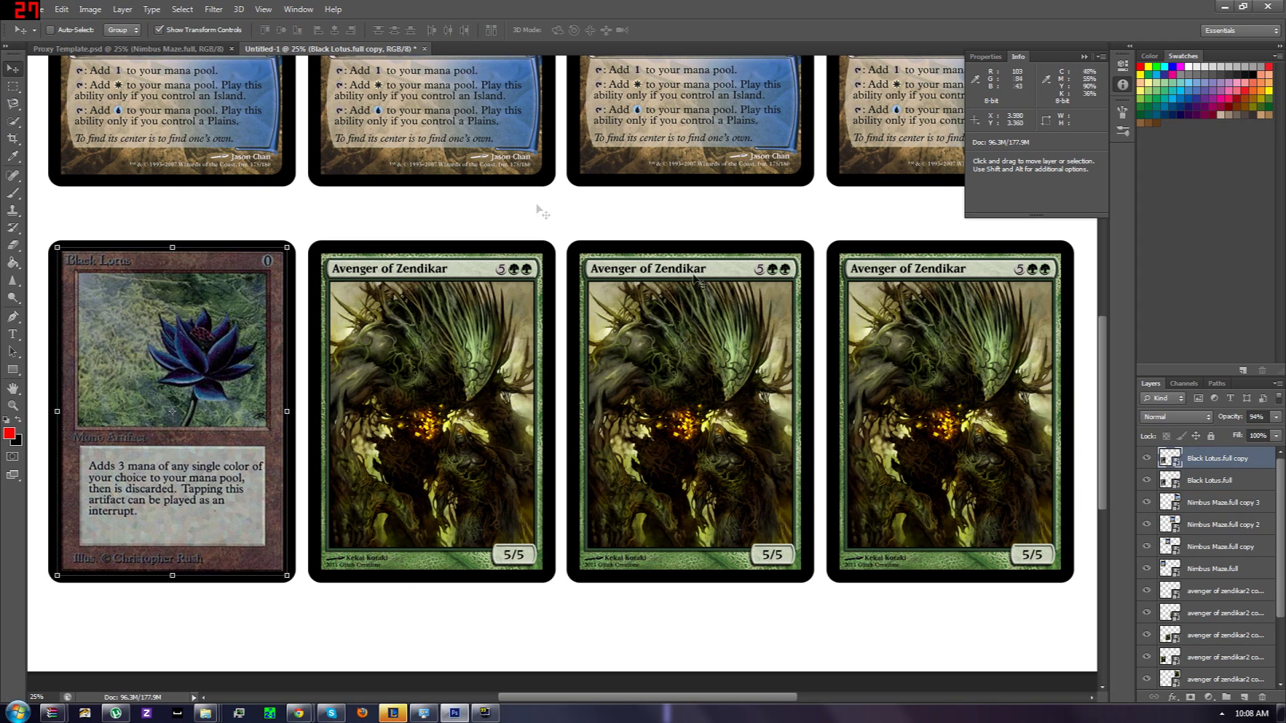
{"action": "left_click", "coordinate": [1276, 417]}
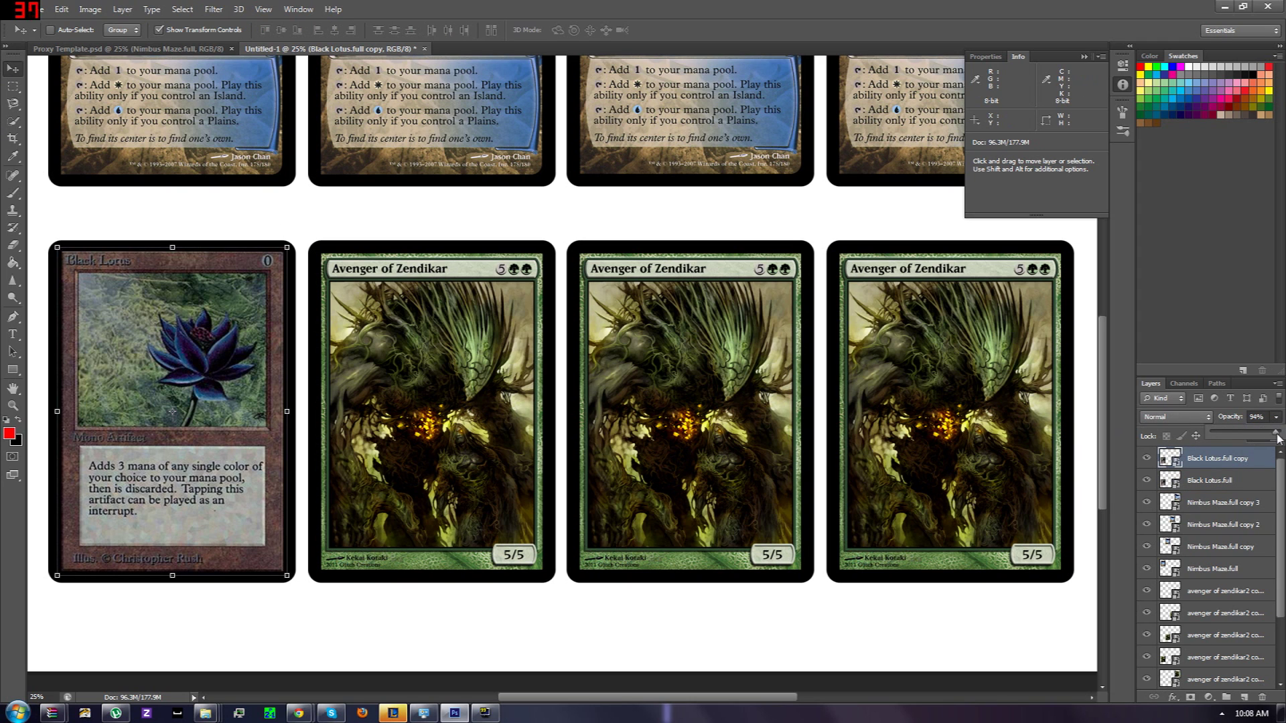
{"action": "left_click_drag", "start_coordinate": [1279, 439], "coordinate": [1283, 438]}
{"action": "left_click_drag", "start_coordinate": [164, 314], "coordinate": [410, 330]}
Add two more Black Lotus copies in the third and fourth slots, then zoom out to the whole page.
{"action": "right_click", "coordinate": [1193, 458]}
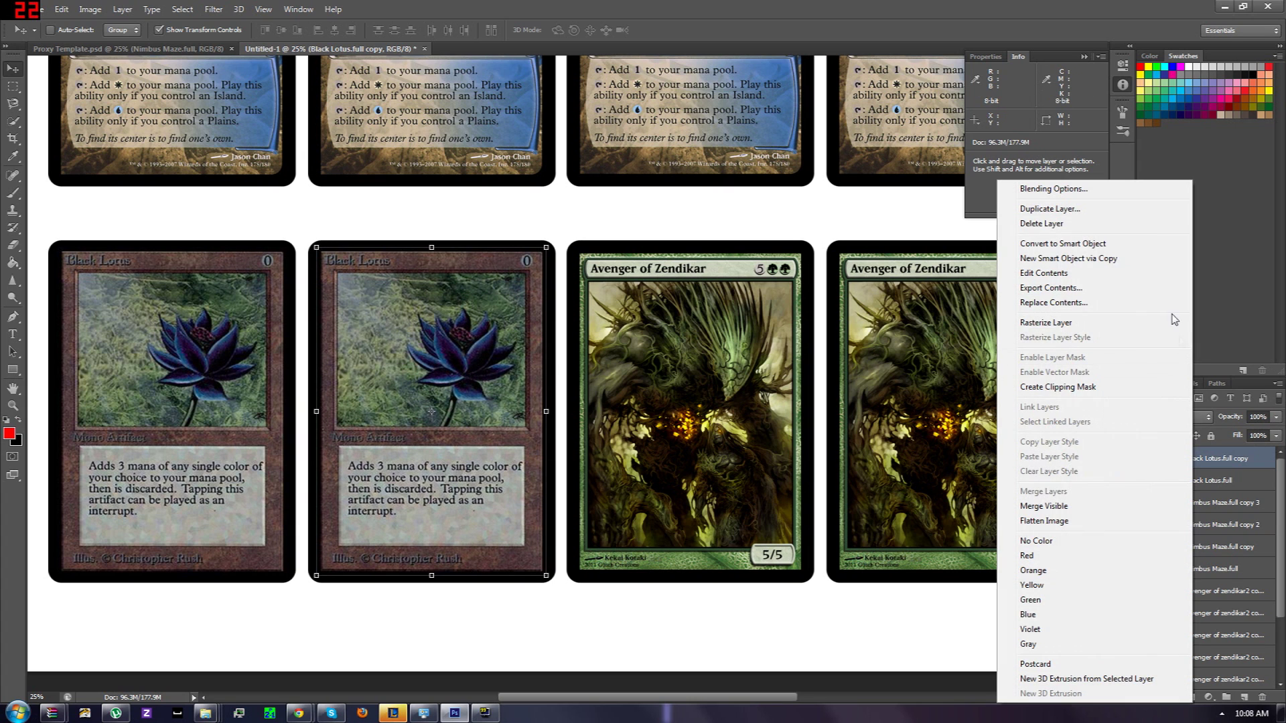
{"action": "left_click", "coordinate": [1076, 209]}
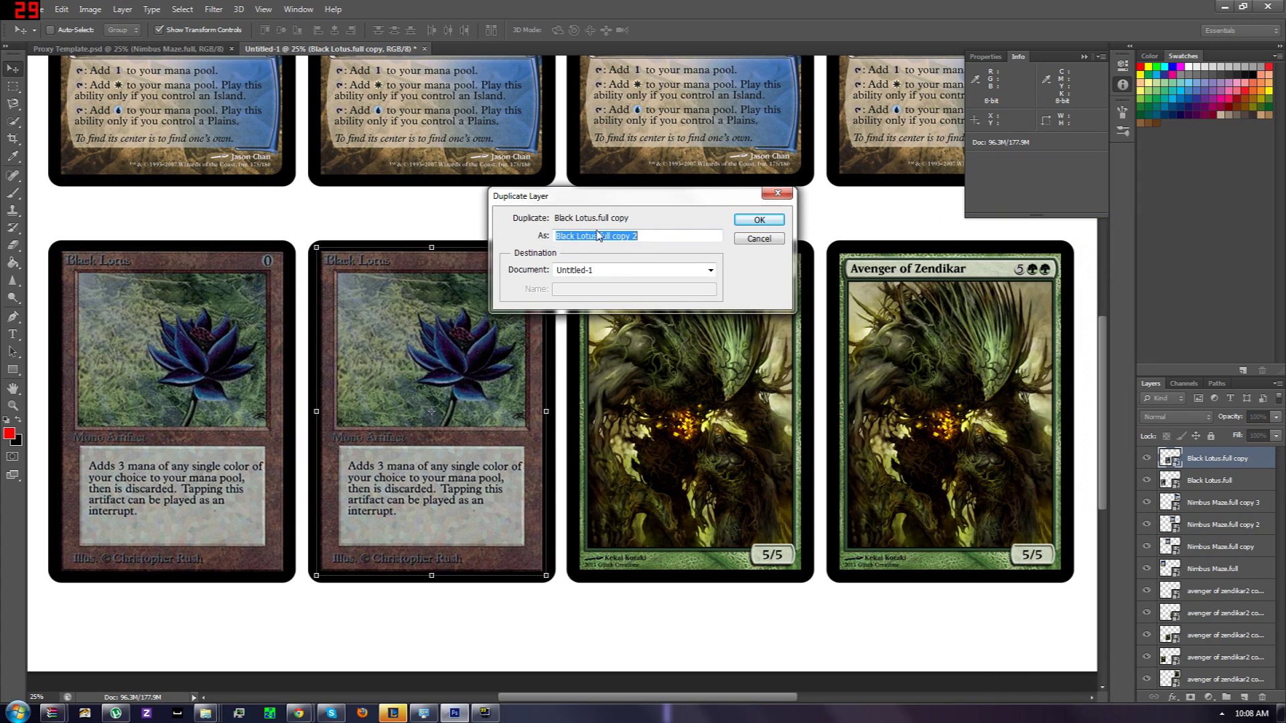
{"action": "left_click", "coordinate": [768, 226]}
{"action": "left_click_drag", "start_coordinate": [366, 317], "coordinate": [633, 315]}
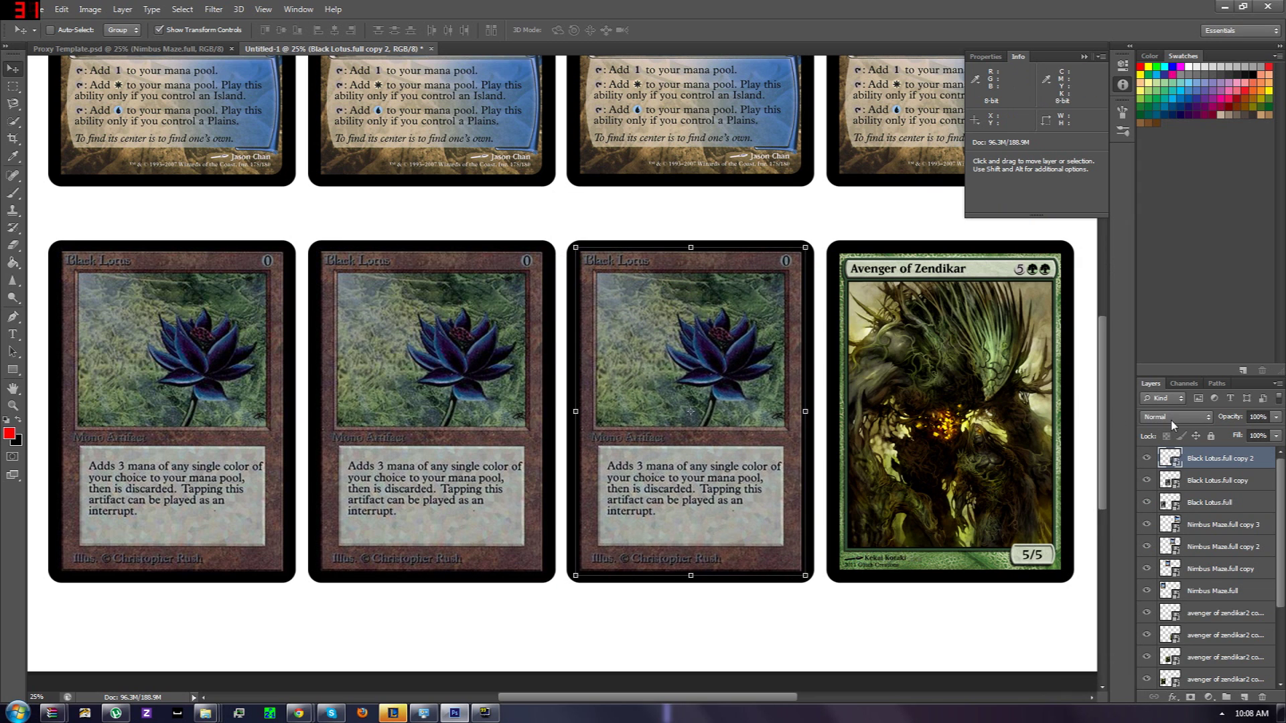
{"action": "right_click", "coordinate": [1196, 461]}
{"action": "left_click", "coordinate": [1071, 207]}
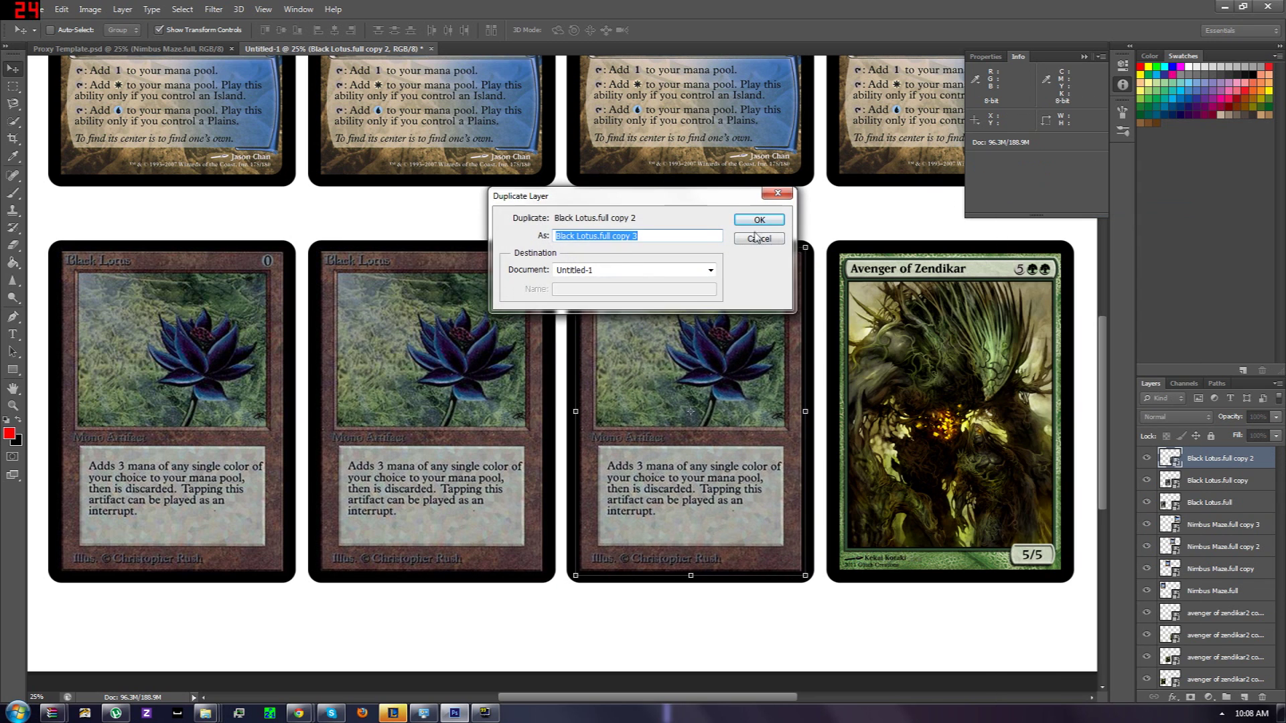
{"action": "key", "text": "Return"}
{"action": "left_click_drag", "start_coordinate": [644, 357], "coordinate": [902, 353]}
{"action": "left_click", "coordinate": [12, 85]}
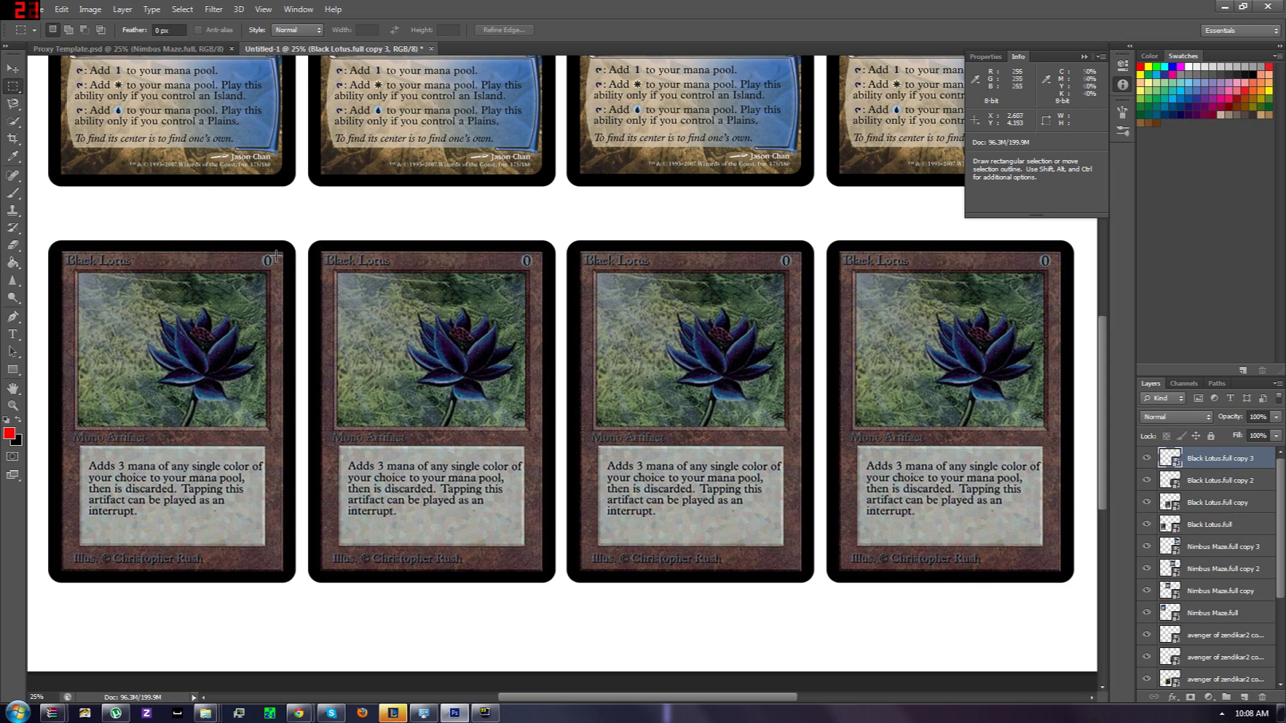
{"action": "key", "text": "ctrl+minus"}
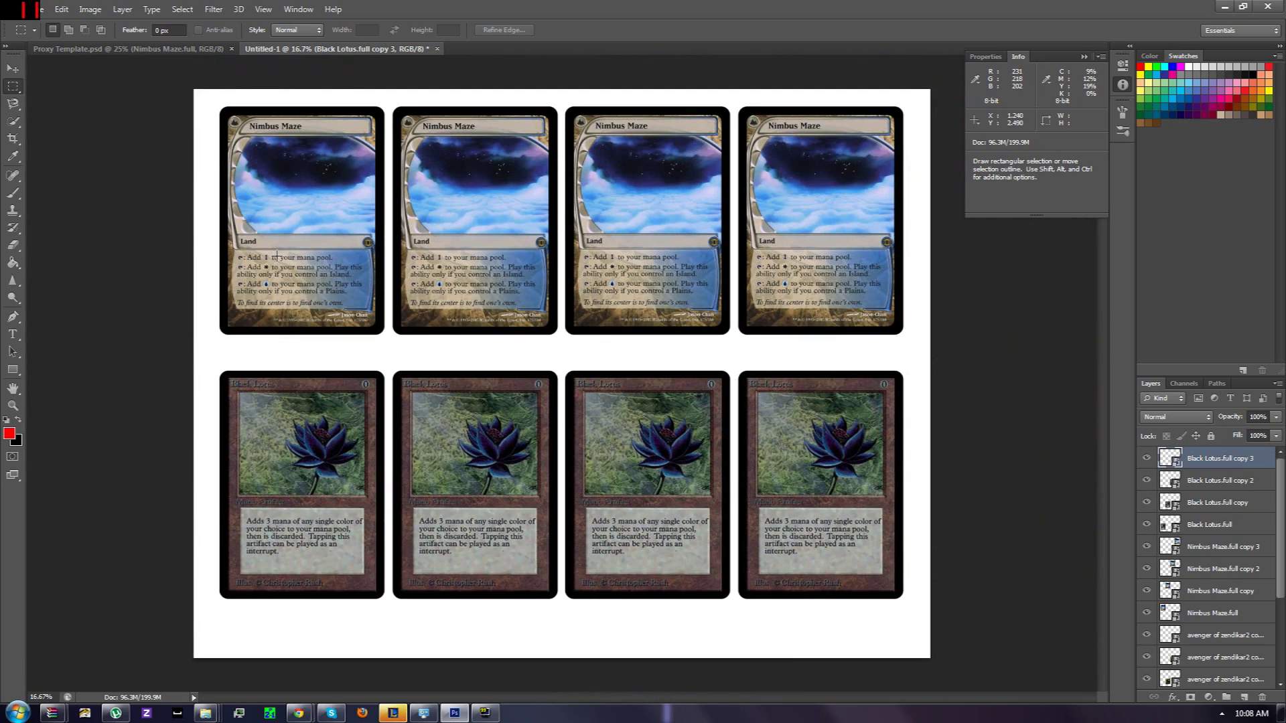
Set the print layout to landscape 11 x 8.5 in with Normal Printing, then close Print settings.
{"action": "double_click", "coordinate": [368, 12]}
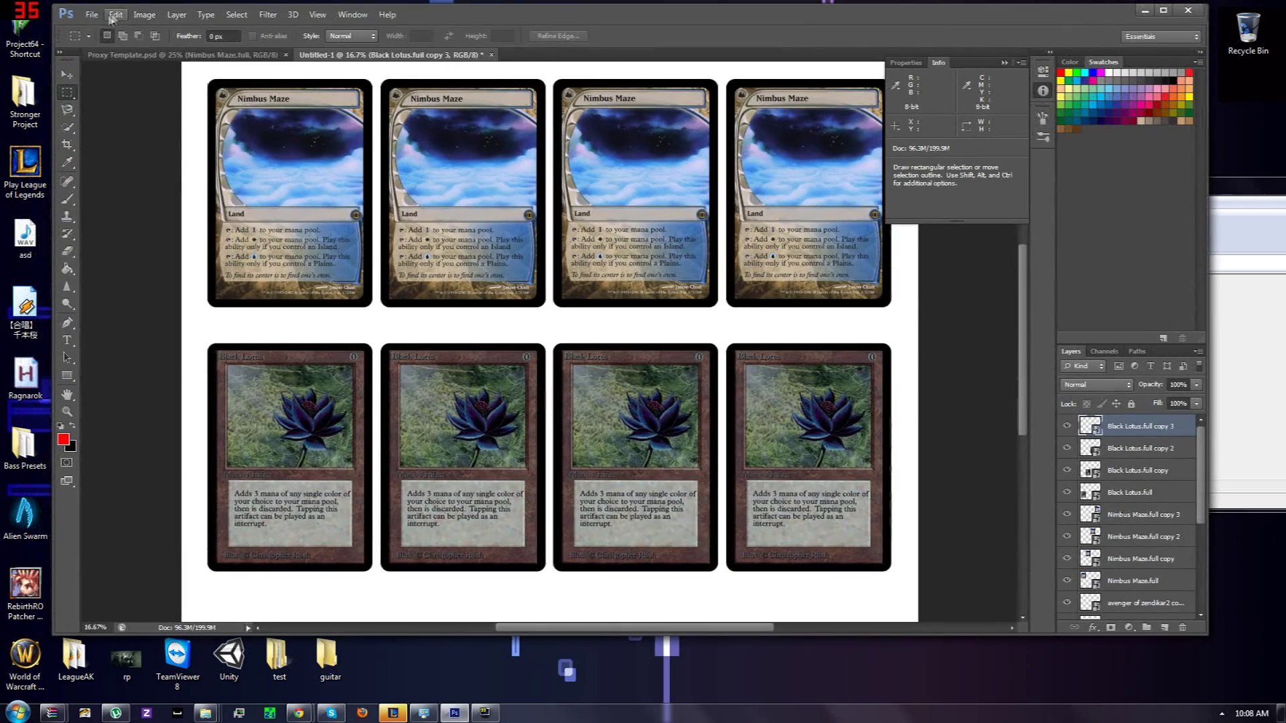
{"action": "left_click", "coordinate": [92, 14]}
{"action": "left_click", "coordinate": [231, 333]}
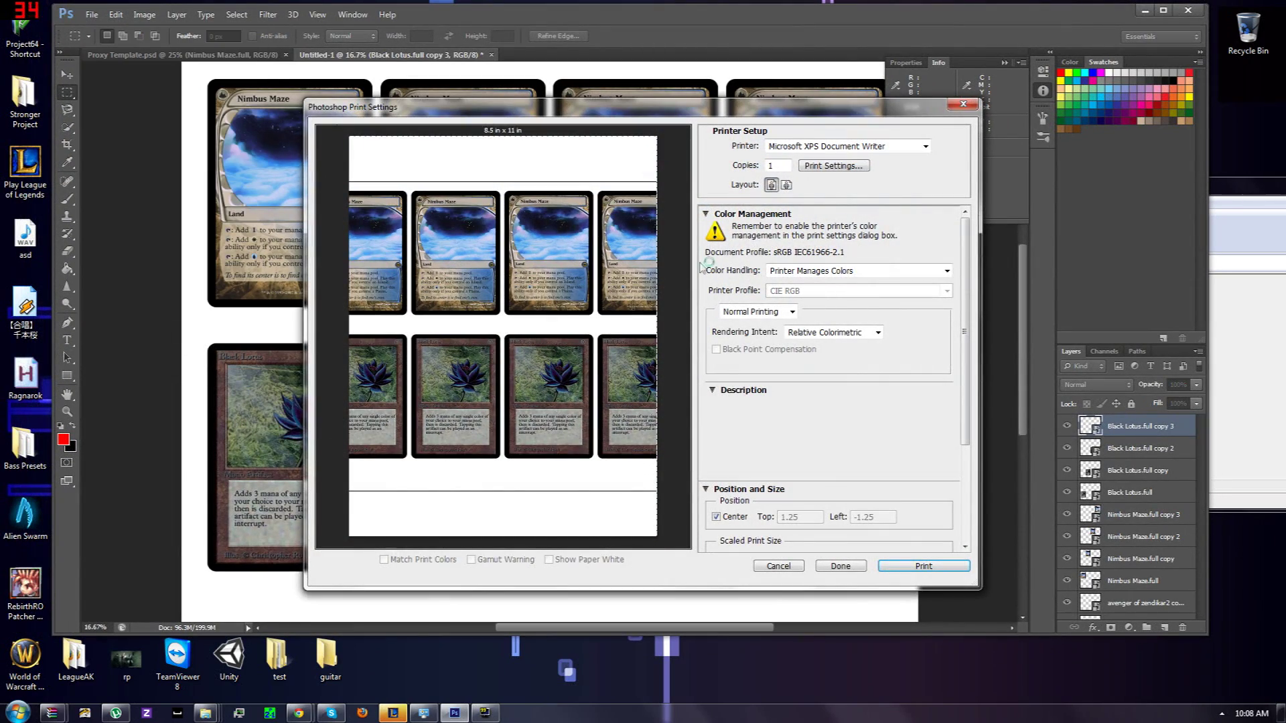
{"action": "left_click", "coordinate": [786, 185]}
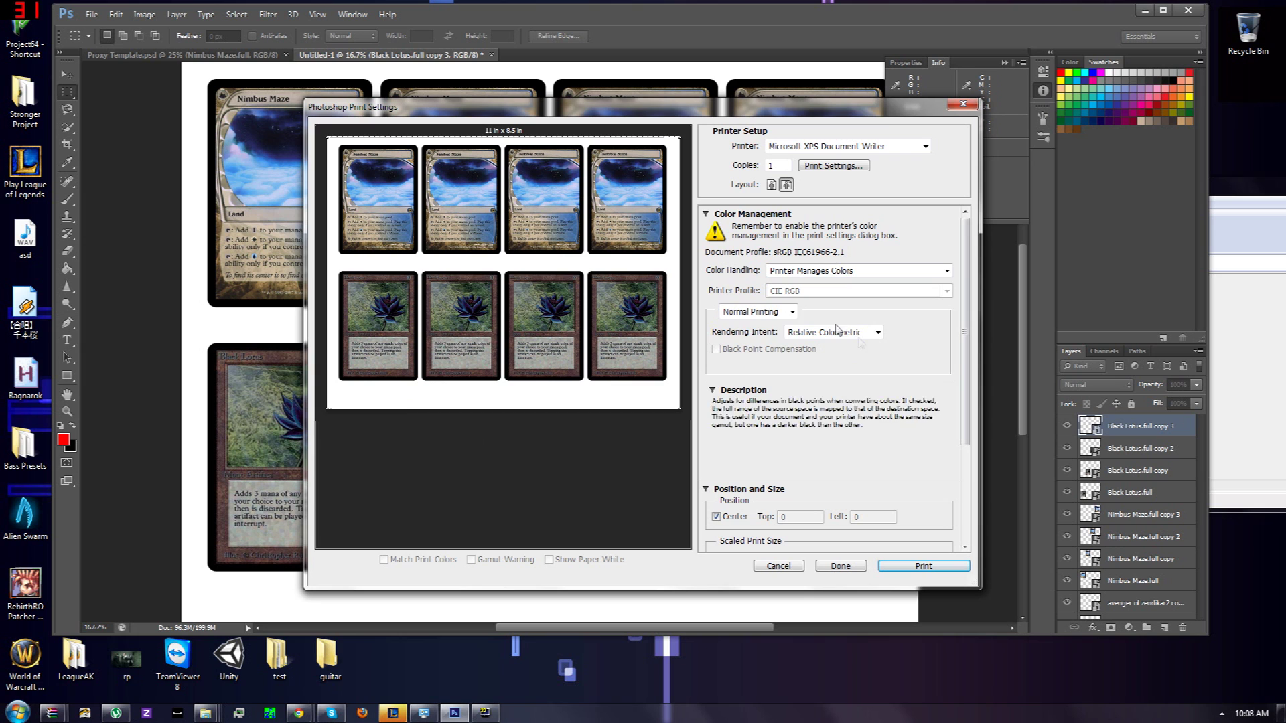
{"action": "left_click", "coordinate": [790, 312]}
{"action": "left_click", "coordinate": [898, 322]}
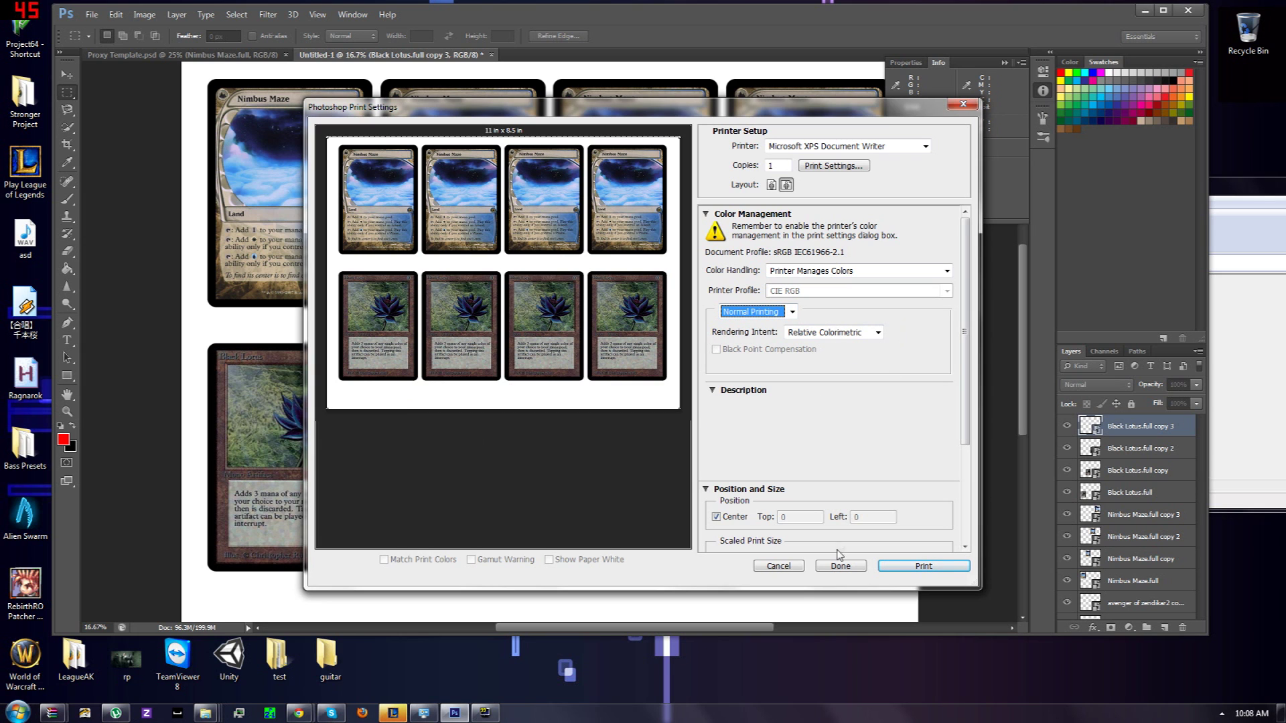
{"action": "left_click", "coordinate": [783, 567]}
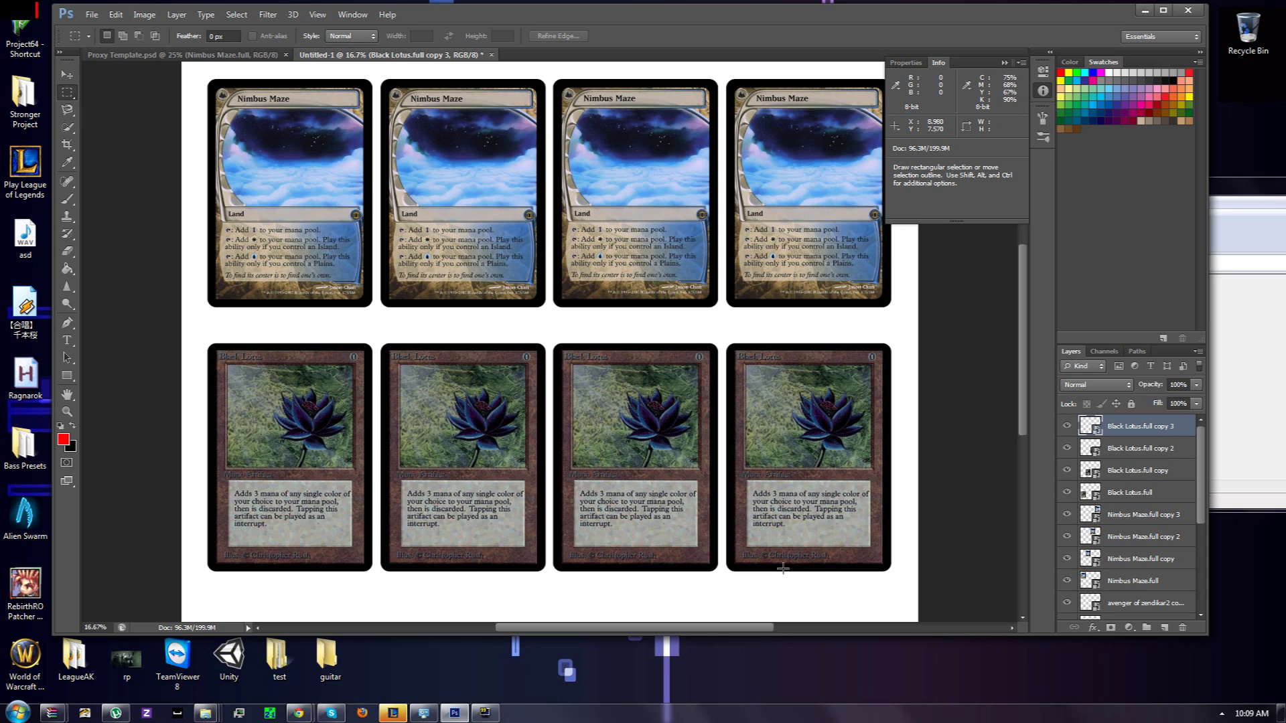
{"action": "key", "text": "ctrl+plus"}
{"action": "key", "text": "ctrl+plus"}
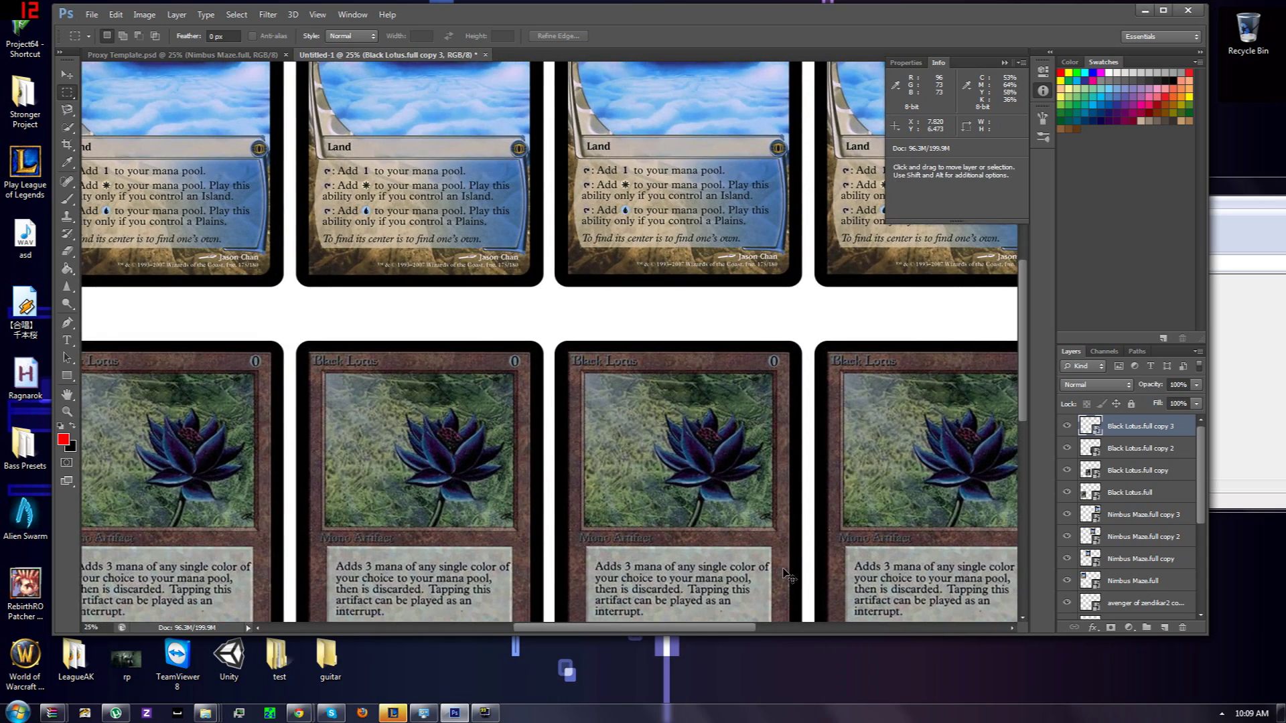
{"action": "key", "text": "ctrl+minus"}
{"action": "key", "text": "ctrl+minus"}
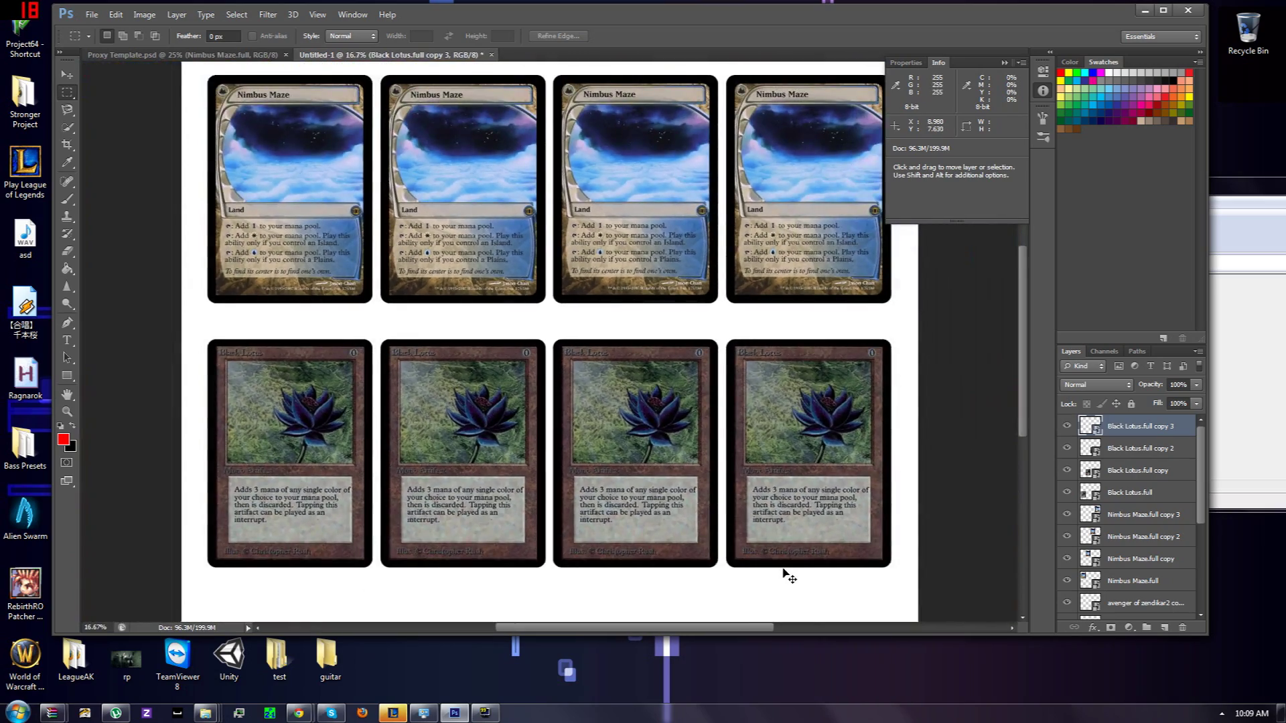
{"action": "key", "text": "ctrl+plus"}
{"action": "key", "text": "ctrl+plus"}
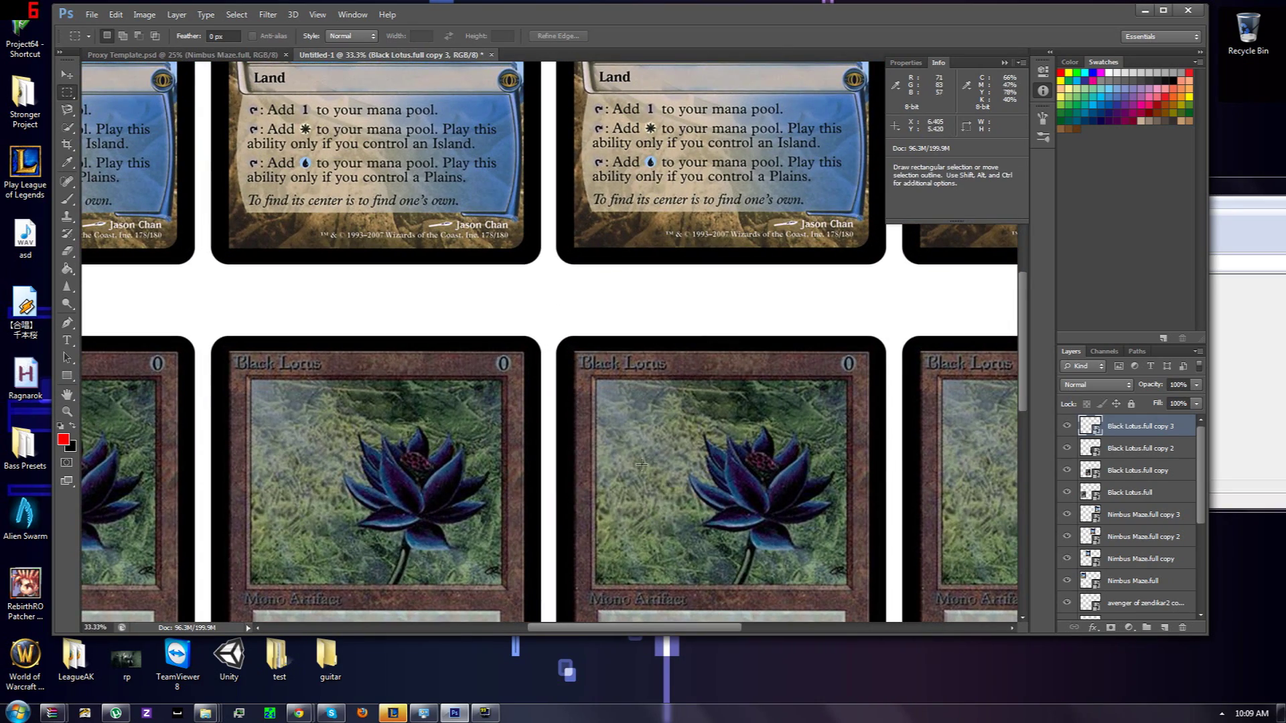
{"action": "scroll", "coordinate": [608, 389], "scroll_direction": "up", "scroll_amount": 3}
{"action": "scroll", "coordinate": [609, 389], "scroll_direction": "up", "scroll_amount": 2}
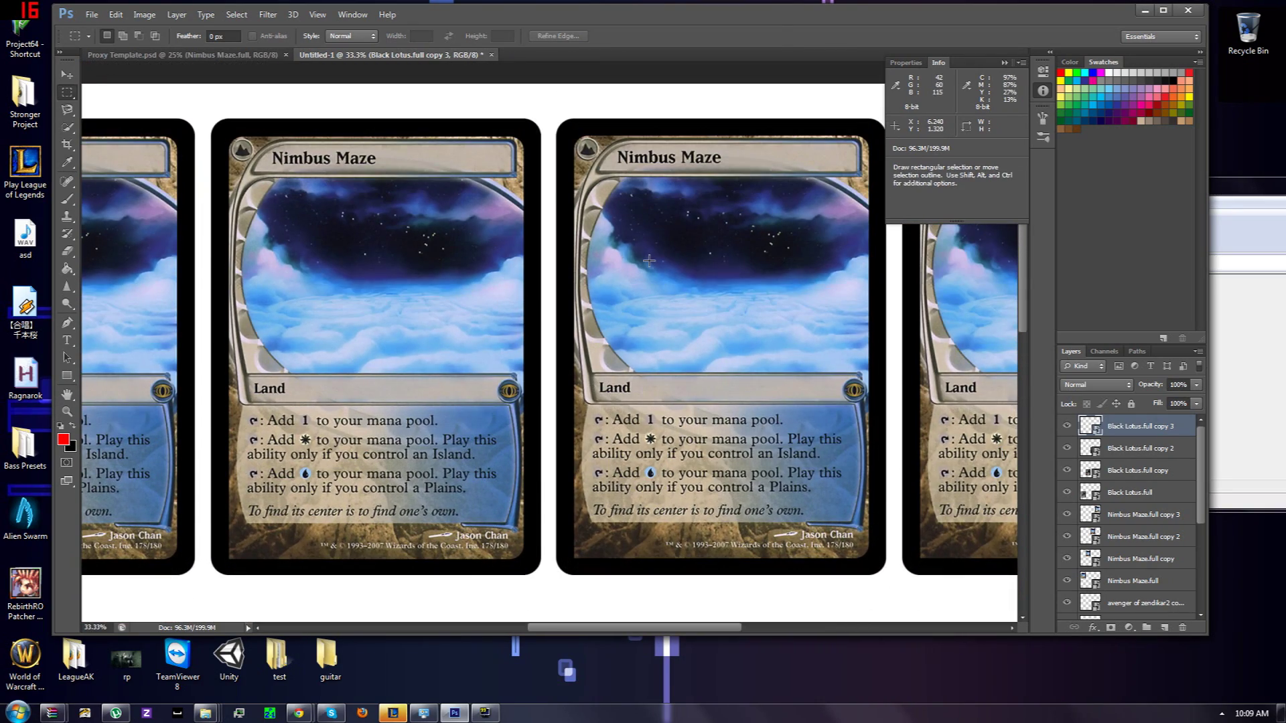
{"action": "key", "text": "ctrl+plus"}
{"action": "key", "text": "ctrl+minus"}
{"action": "key", "text": "ctrl+minus"}
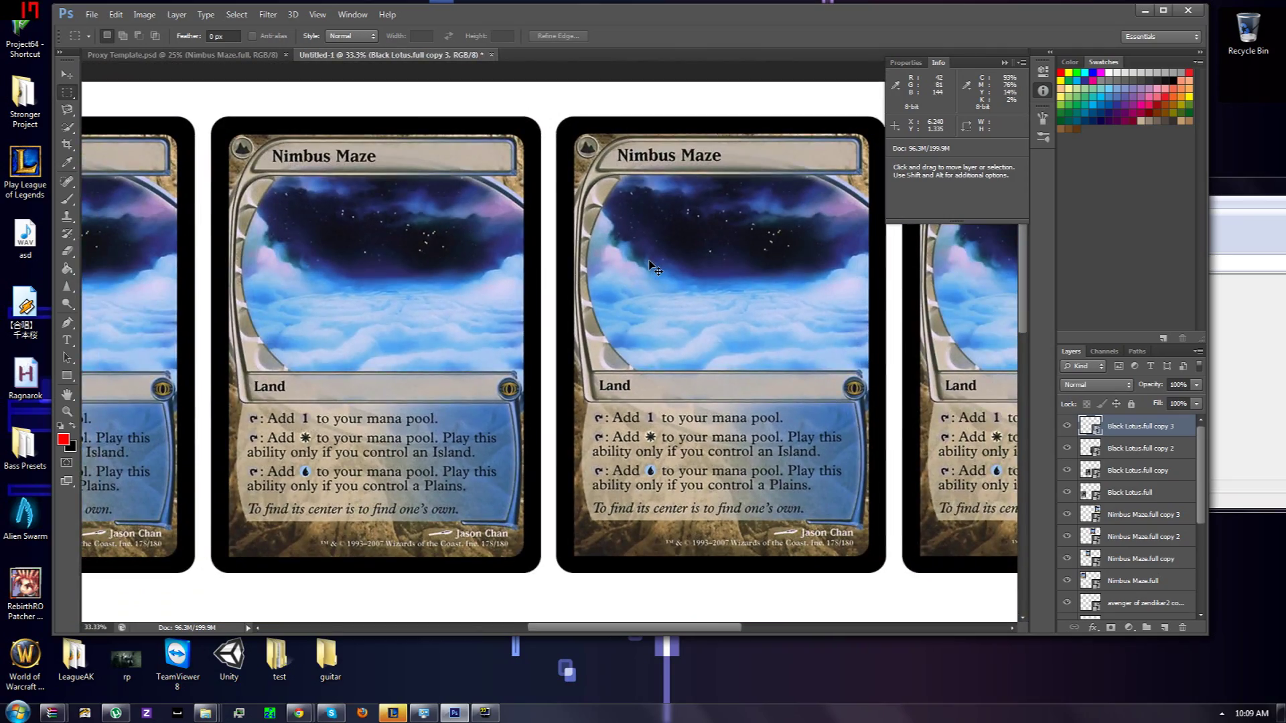
{"action": "key", "text": "ctrl+plus"}
{"action": "key", "text": "ctrl+plus"}
{"action": "key", "text": "ctrl+minus"}
{"action": "key", "text": "ctrl+minus"}
{"action": "key", "text": "ctrl+minus"}
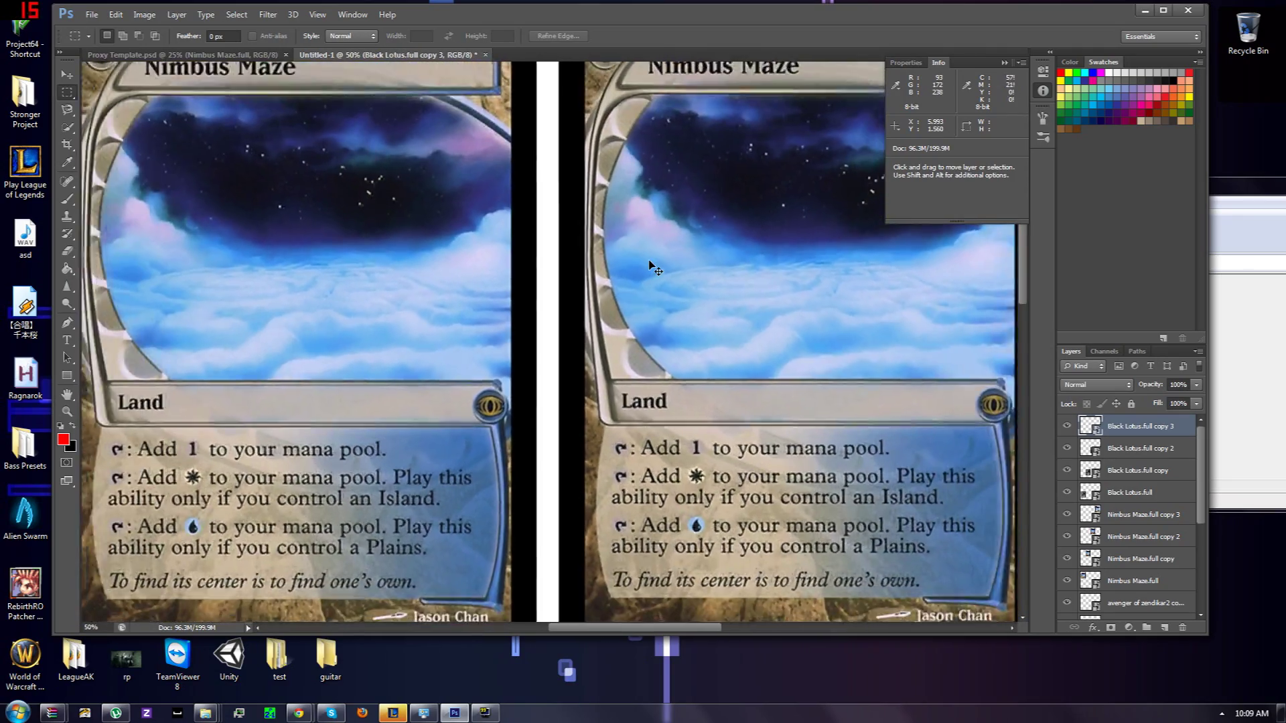
{"action": "key", "text": "ctrl+plus"}
{"action": "key", "text": "ctrl+plus"}
{"action": "key", "text": "ctrl+plus"}
{"action": "key", "text": "ctrl+plus"}
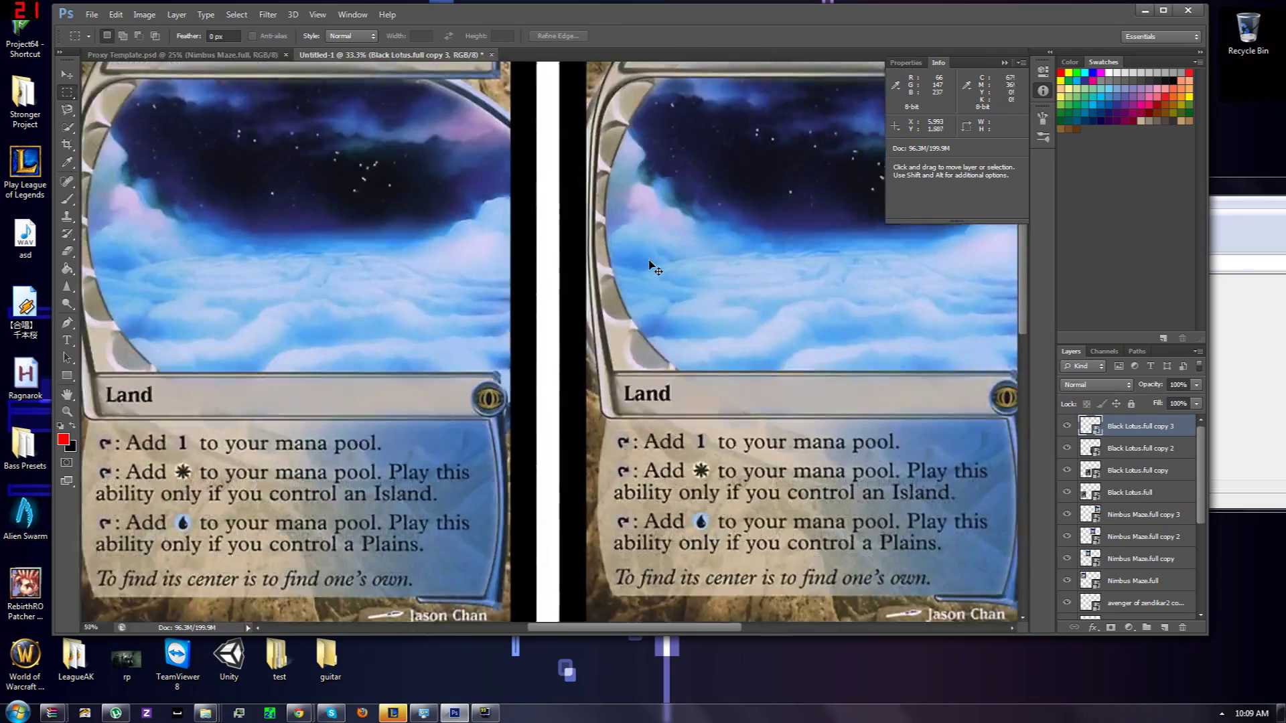
{"action": "key", "text": "ctrl+minus"}
{"action": "key", "text": "ctrl+minus"}
{"action": "key", "text": "ctrl+minus"}
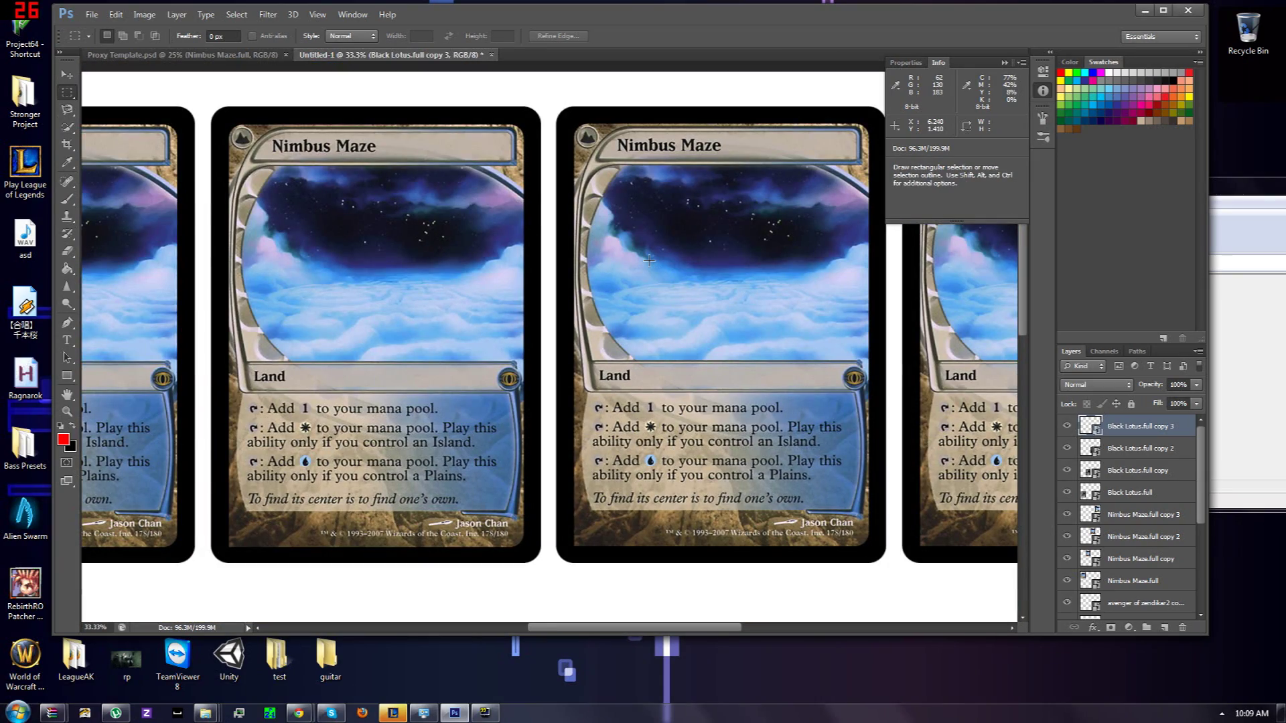
{"action": "left_click_drag", "start_coordinate": [544, 624], "coordinate": [610, 620]}
{"action": "key", "text": "ctrl+plus"}
{"action": "key", "text": "ctrl+plus"}
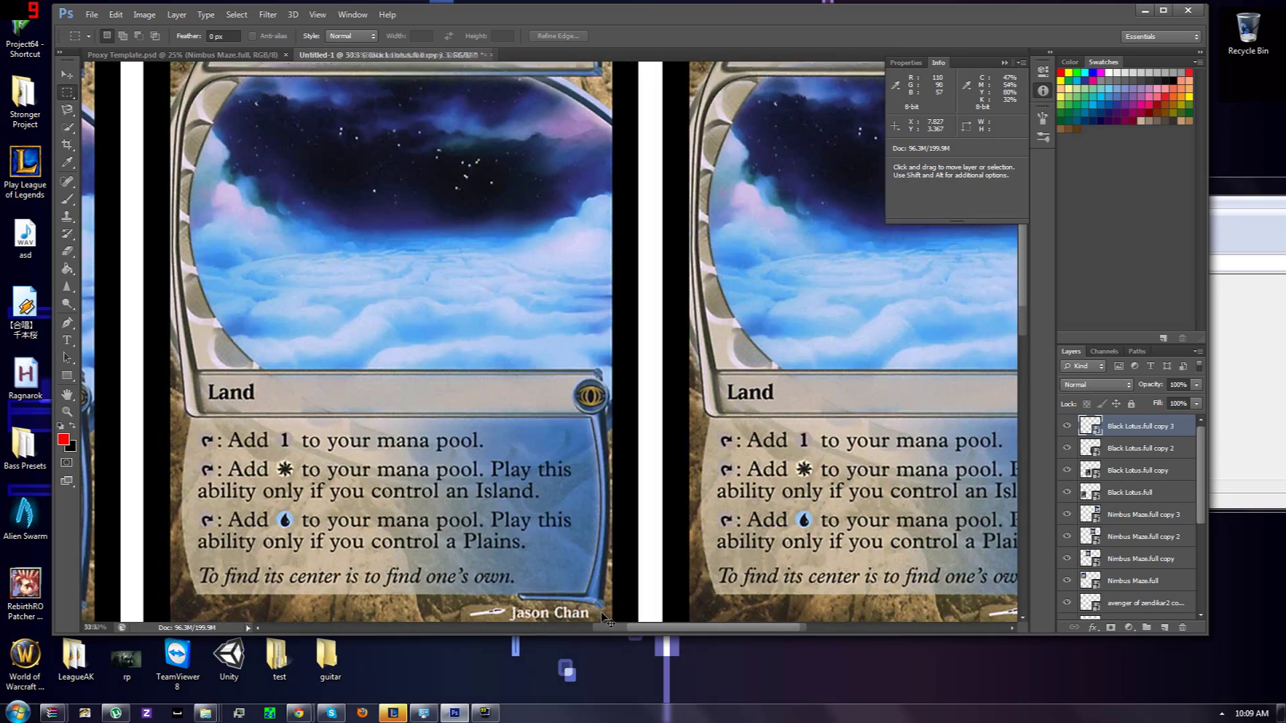
{"action": "key", "text": "ctrl+minus"}
{"action": "key", "text": "ctrl+minus"}
{"action": "key", "text": "ctrl+minus"}
{"action": "key", "text": "ctrl+minus"}
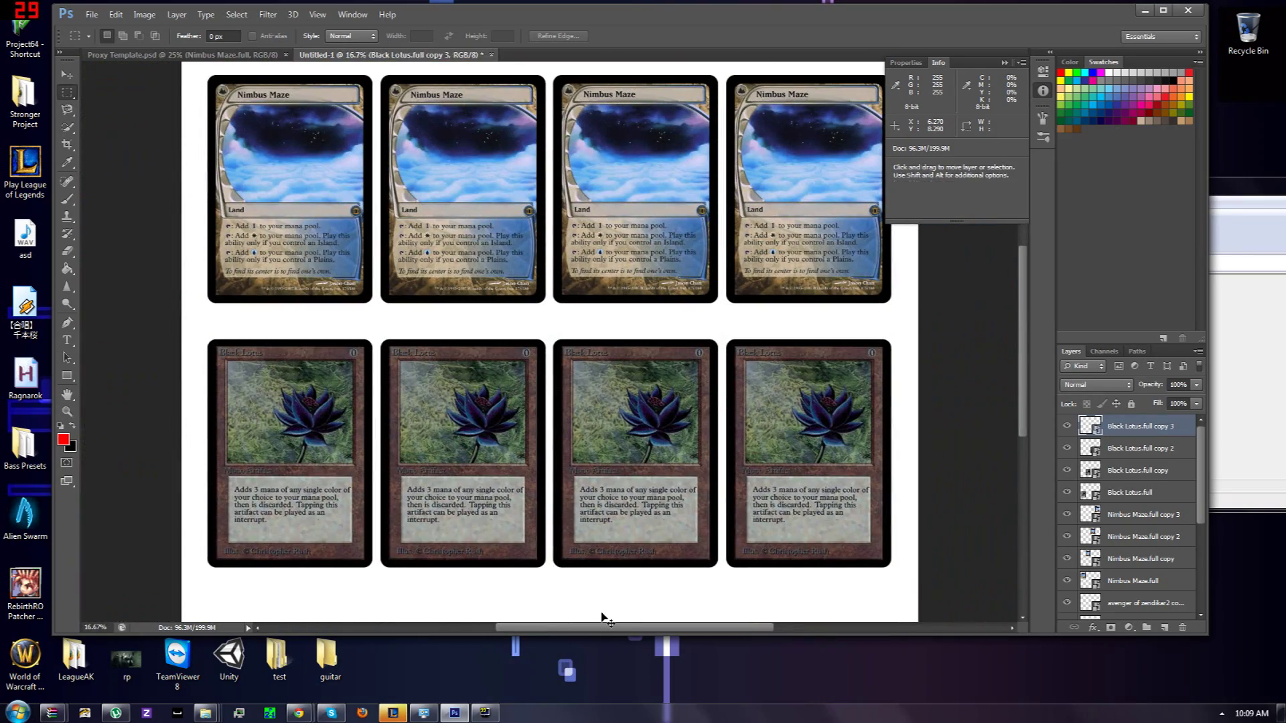
{"action": "key", "text": "ctrl+minus"}
{"action": "key", "text": "ctrl+minus"}
{"action": "key", "text": "ctrl+plus"}
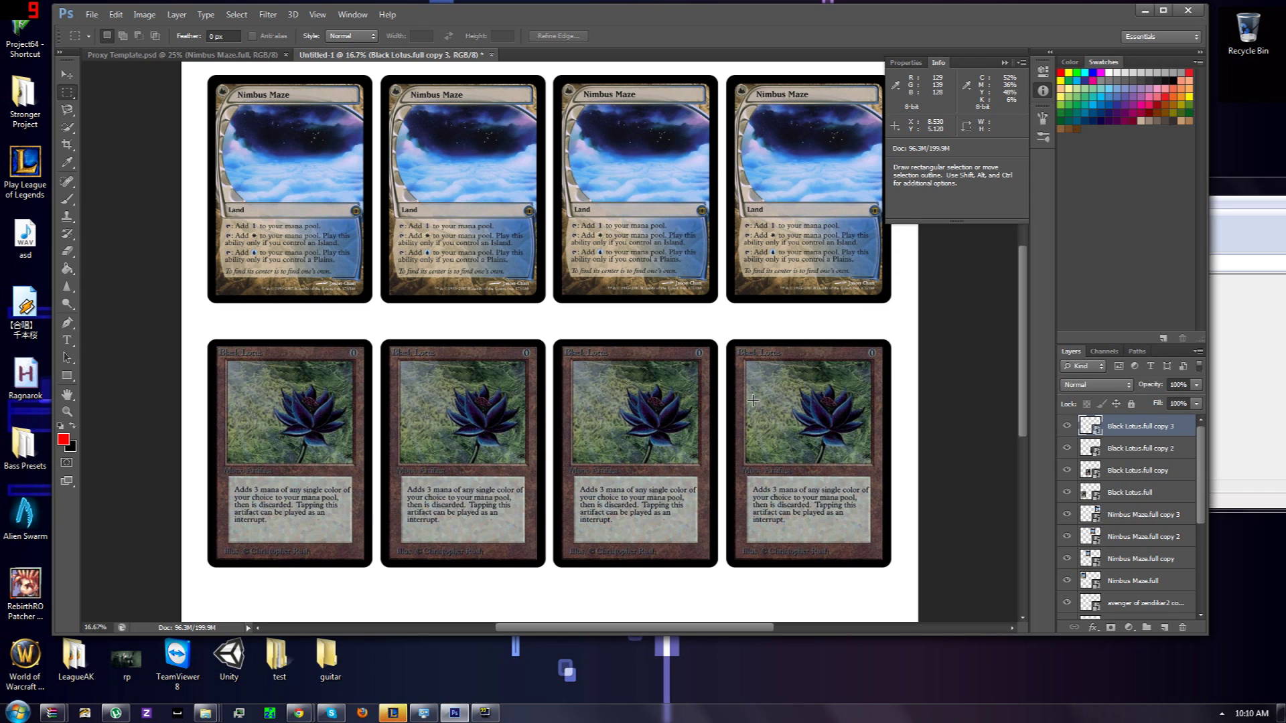
{"action": "left_click", "coordinate": [92, 14]}
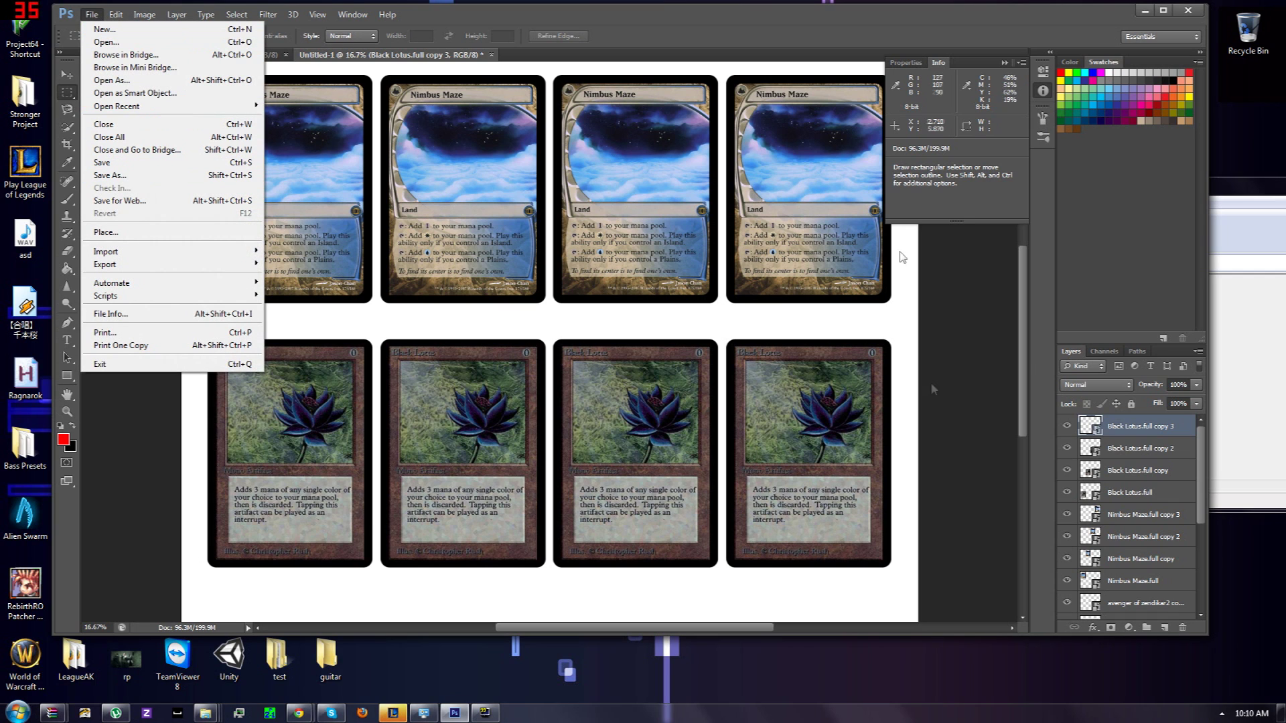
{"action": "left_click_drag", "start_coordinate": [1200, 496], "coordinate": [1198, 559]}
Select all eight avenger of zendikar2 layers and link them together.
{"action": "left_click", "coordinate": [1195, 586]}
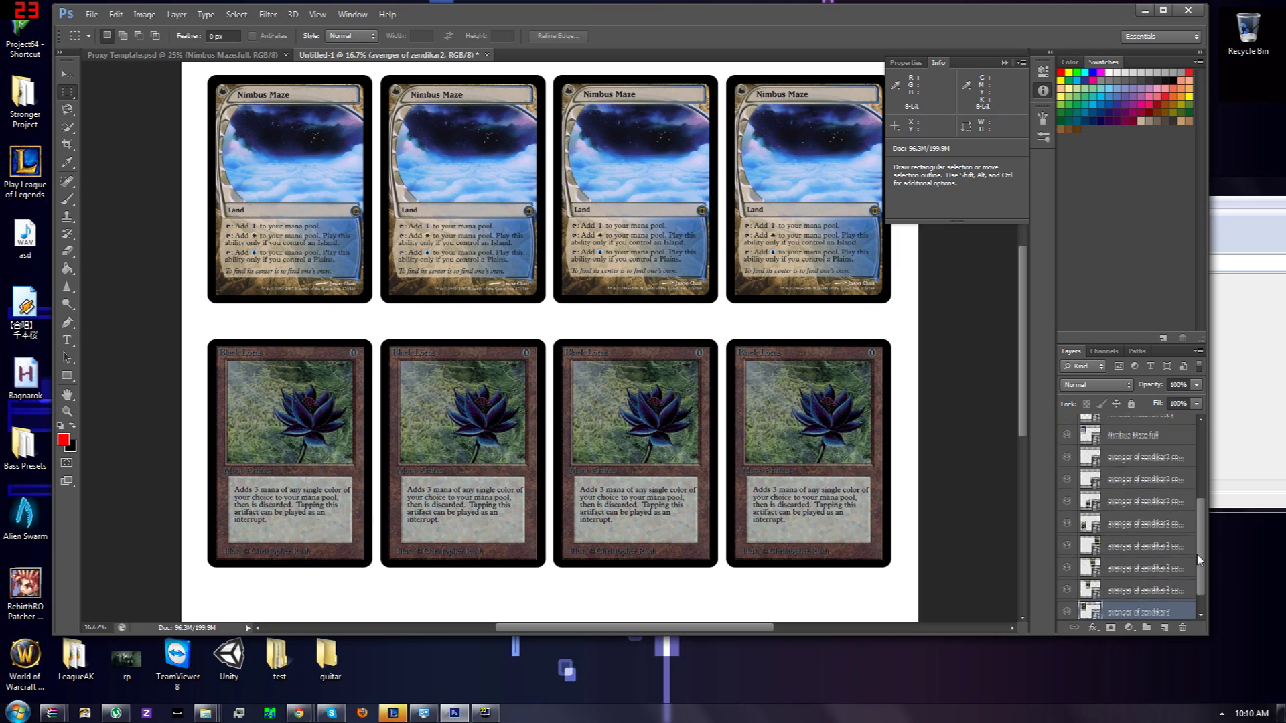
{"action": "left_click", "coordinate": [1149, 459], "text": "shift"}
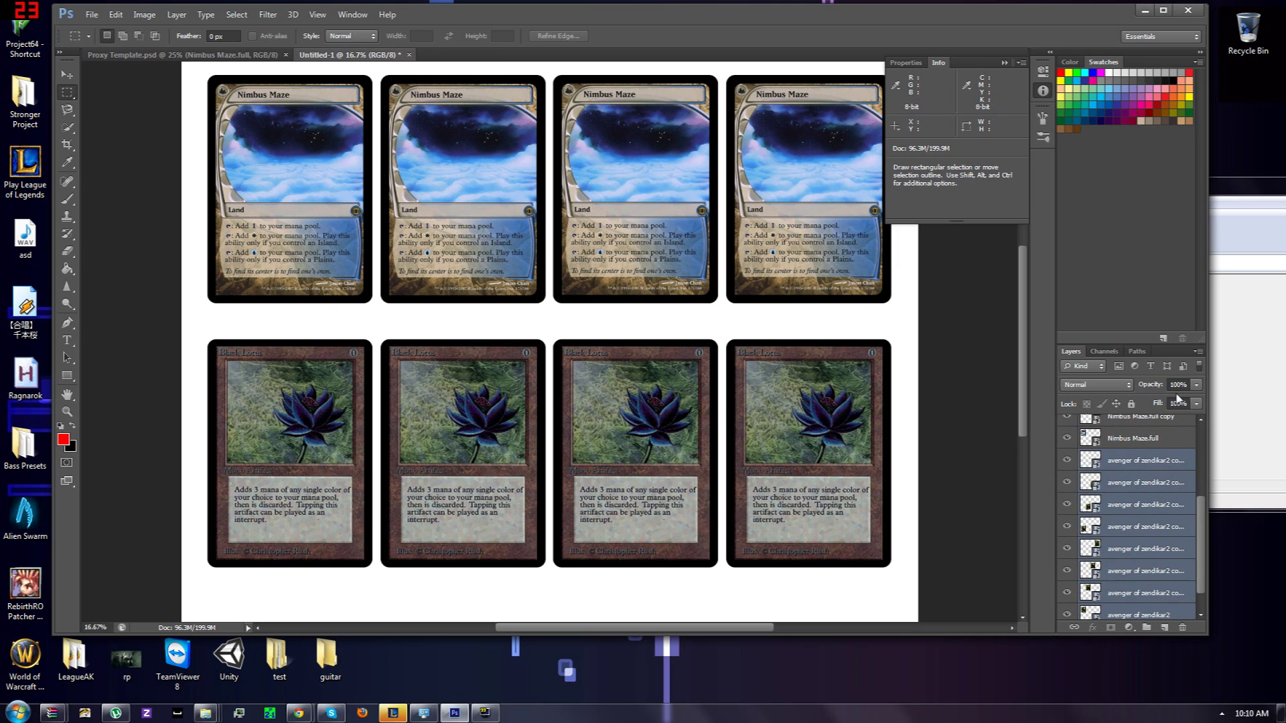
{"action": "left_click", "coordinate": [1074, 627]}
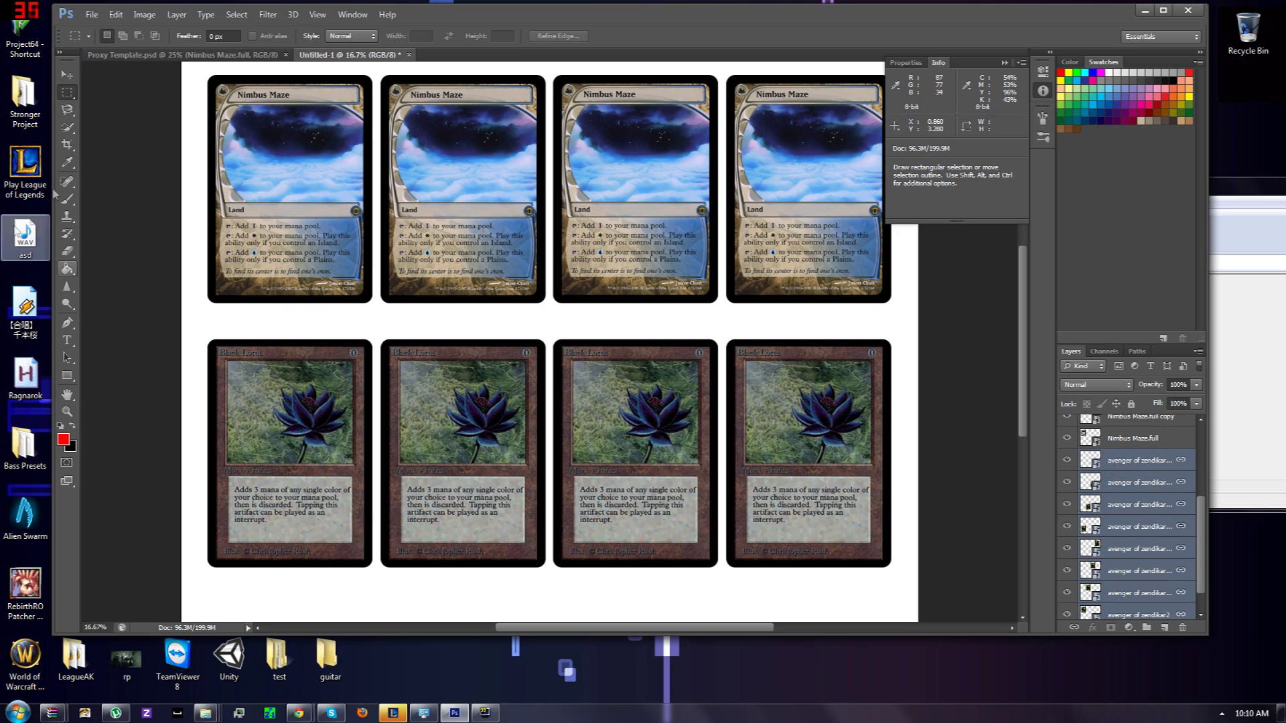
Create Group 1 and move the eight linked avenger layers into it.
{"action": "scroll", "coordinate": [1112, 536], "scroll_direction": "down", "scroll_amount": 1}
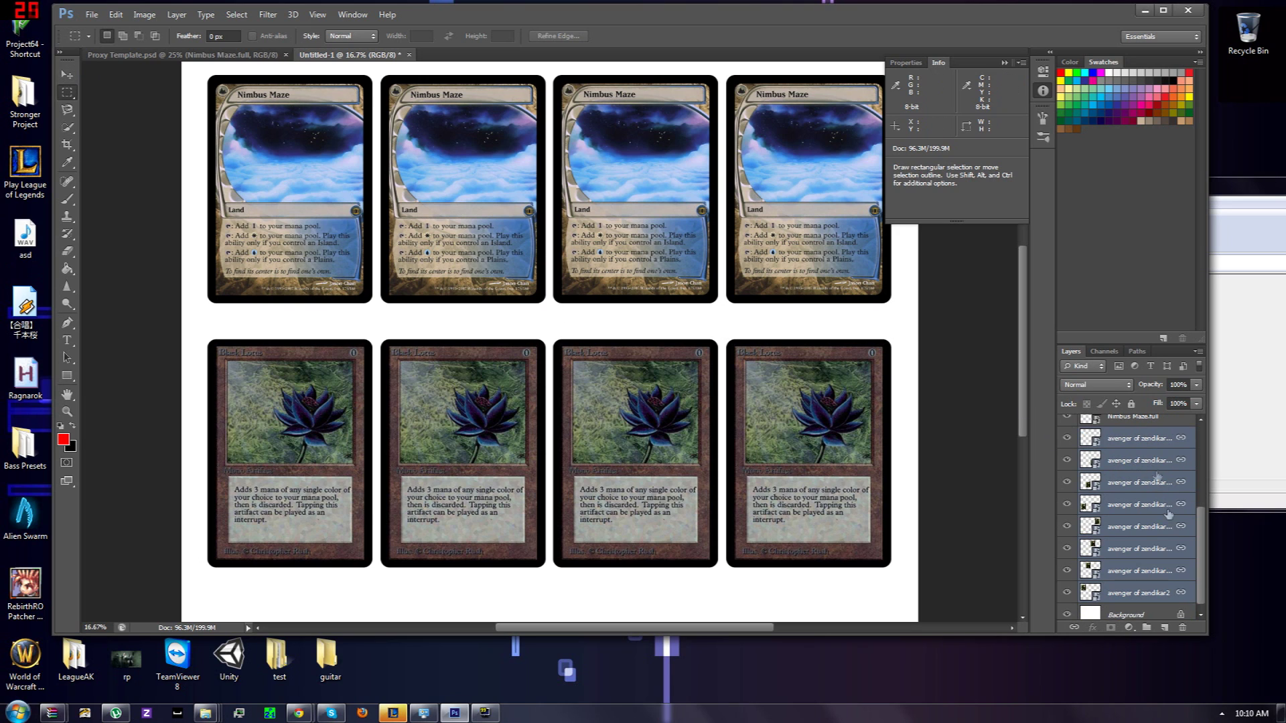
{"action": "left_click", "coordinate": [1146, 627]}
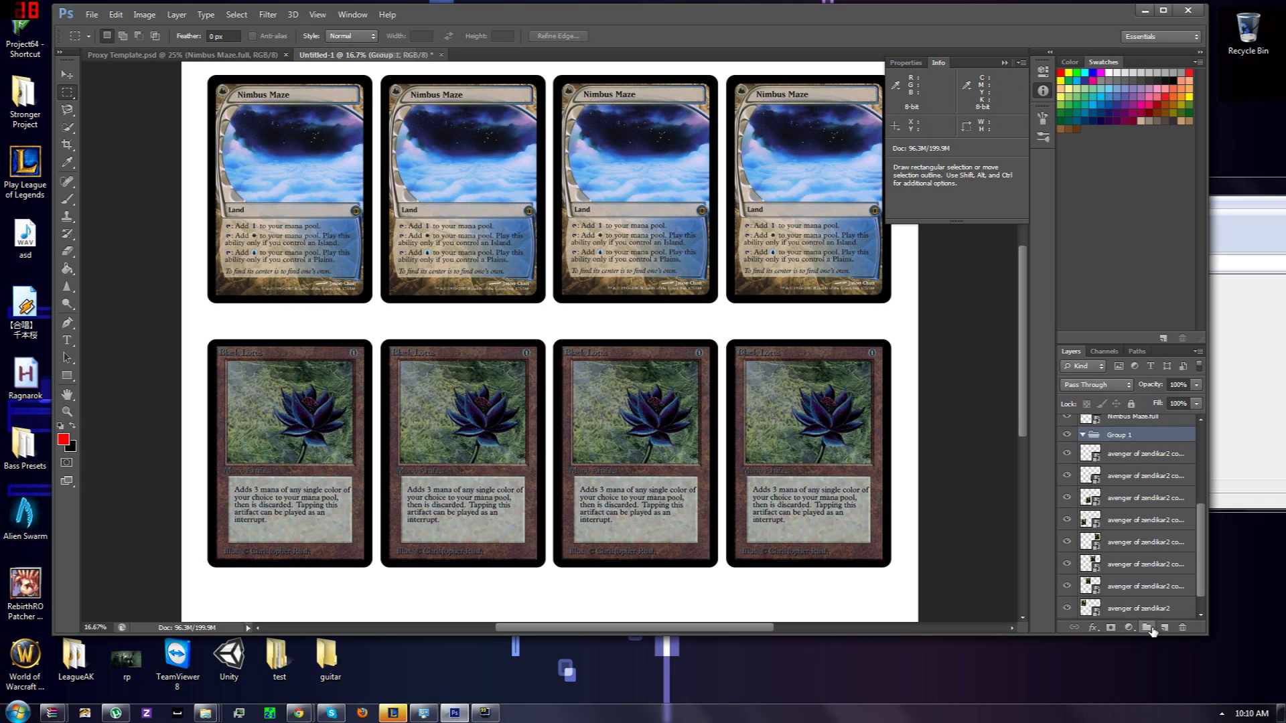
{"action": "left_click", "coordinate": [1123, 460]}
{"action": "left_click", "coordinate": [1151, 586], "text": "shift"}
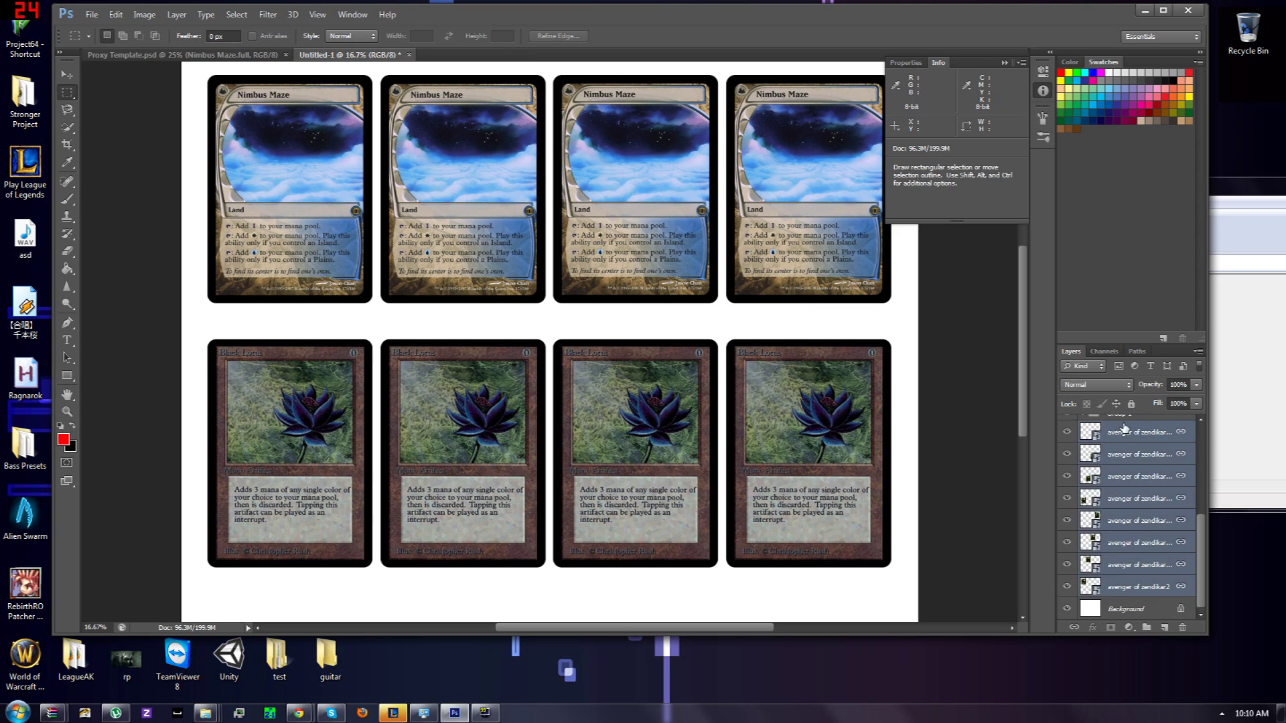
{"action": "left_click_drag", "start_coordinate": [1152, 586], "coordinate": [1115, 420]}
{"action": "scroll", "coordinate": [1133, 490], "scroll_direction": "up", "scroll_amount": 3}
{"action": "scroll", "coordinate": [502, 268], "scroll_direction": "up", "scroll_amount": 2}
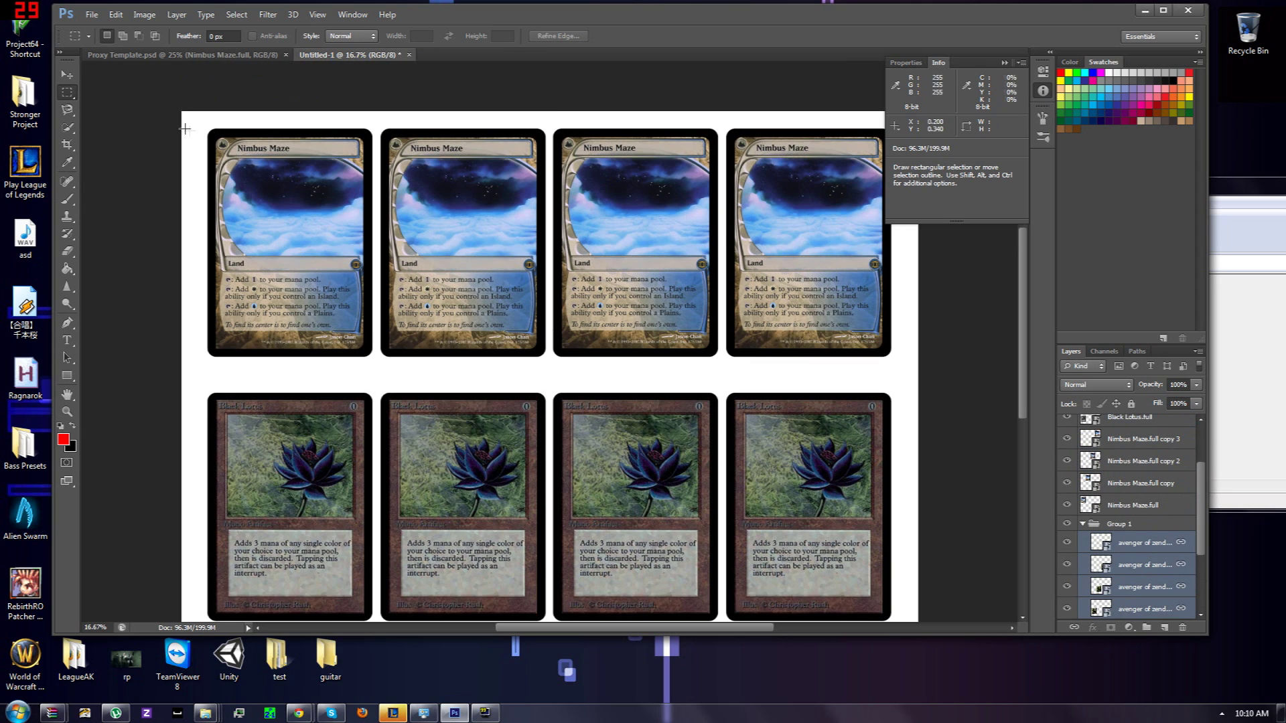
{"action": "scroll", "coordinate": [368, 402], "scroll_direction": "down", "scroll_amount": 2}
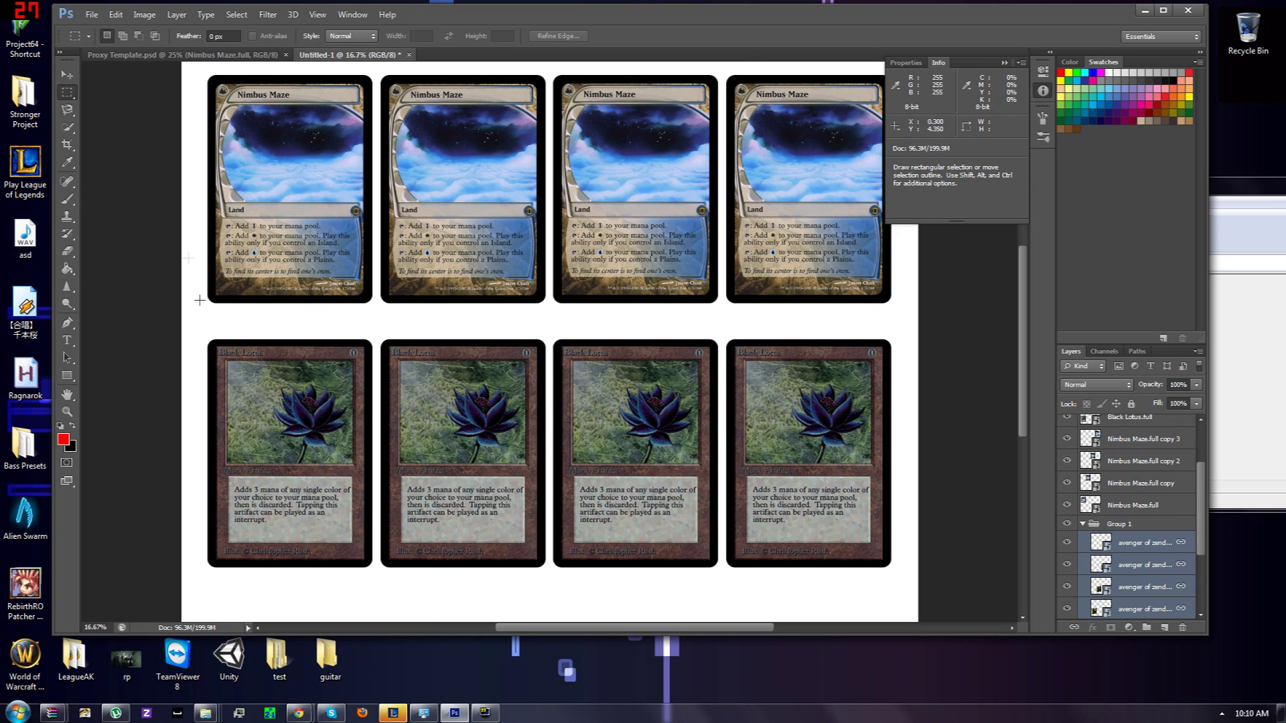
{"action": "left_click", "coordinate": [94, 19]}
{"action": "mouse_move", "coordinate": [147, 110]}
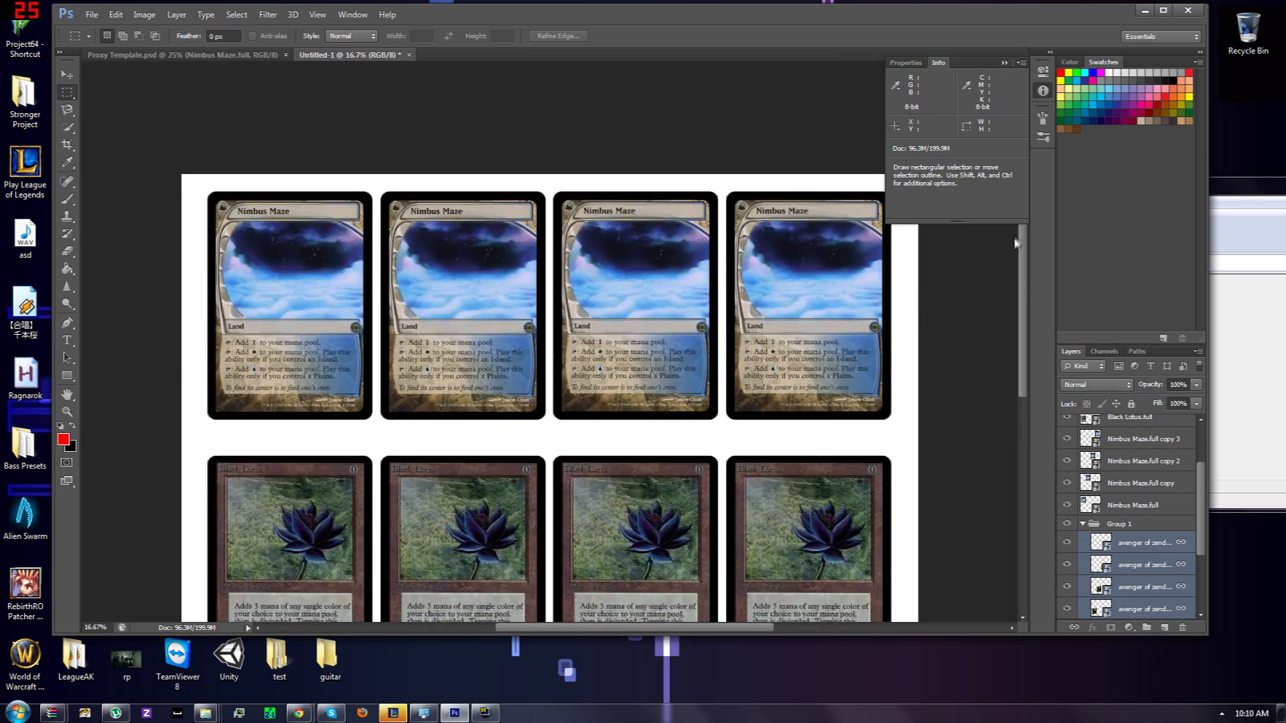
{"action": "scroll", "coordinate": [1026, 268], "scroll_direction": "down", "scroll_amount": 2}
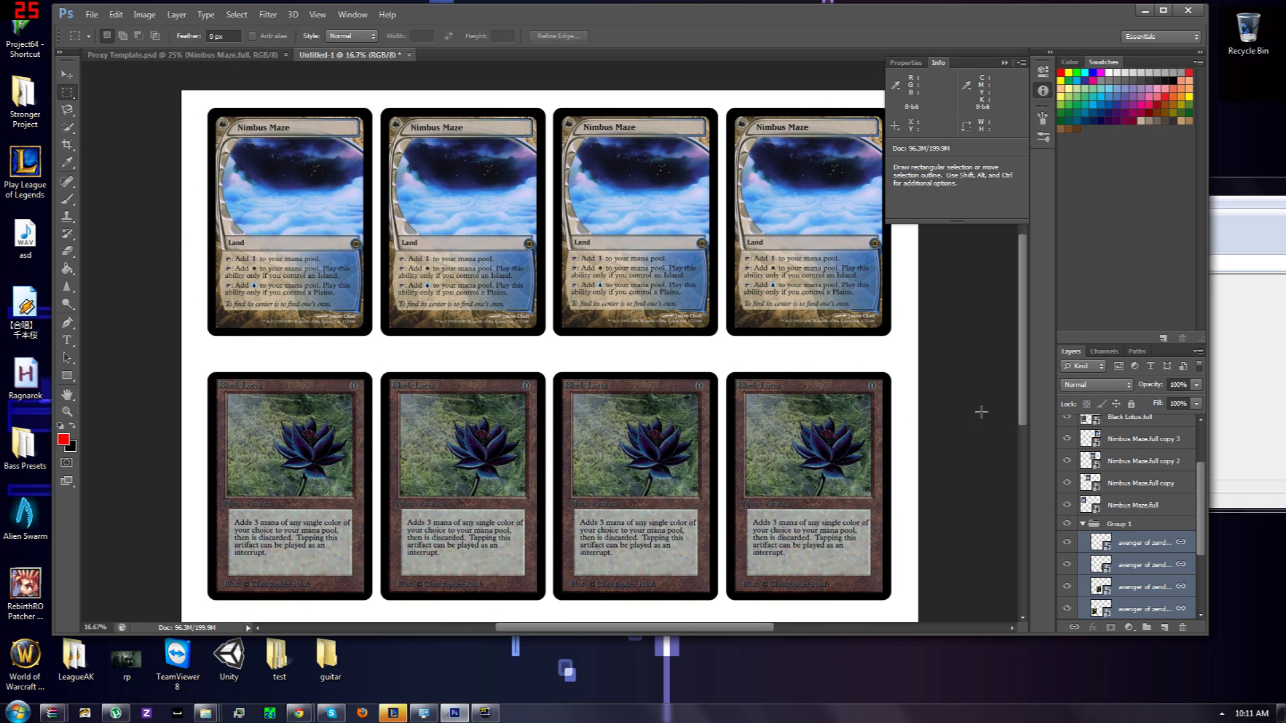
{"action": "scroll", "coordinate": [983, 463], "scroll_direction": "down", "scroll_amount": 1}
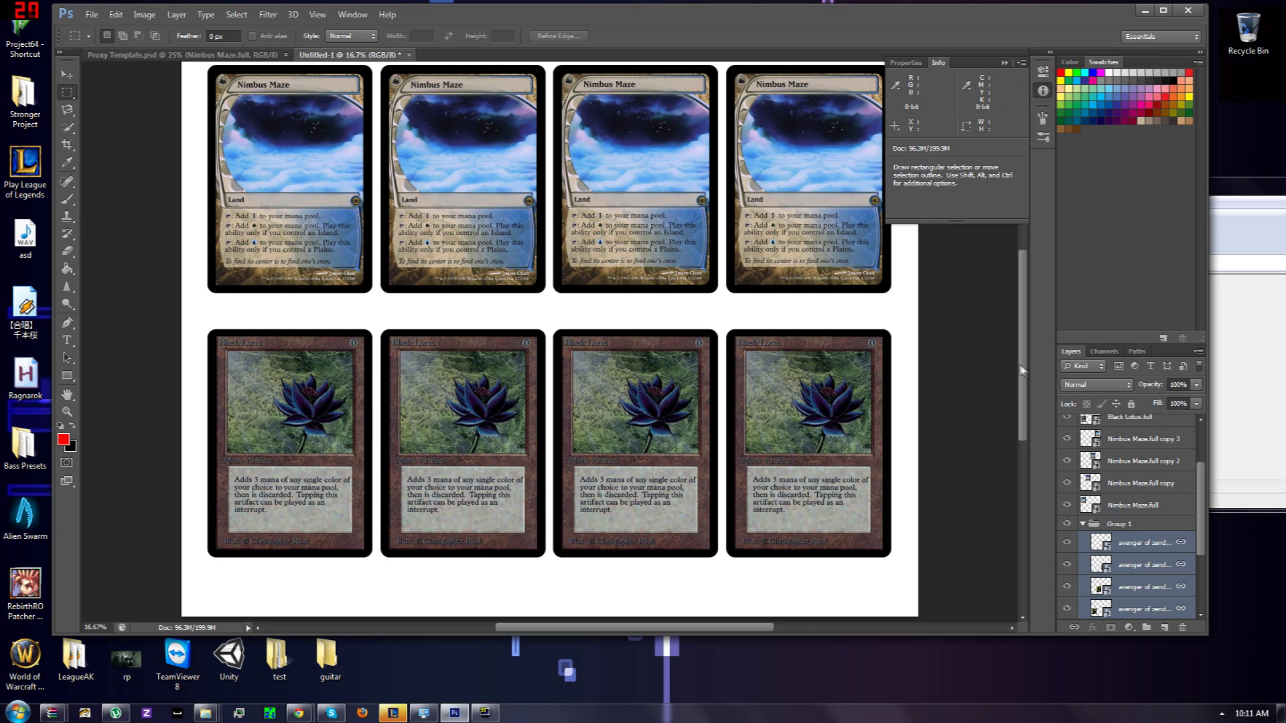
{"action": "left_click_drag", "start_coordinate": [1021, 372], "coordinate": [1021, 353]}
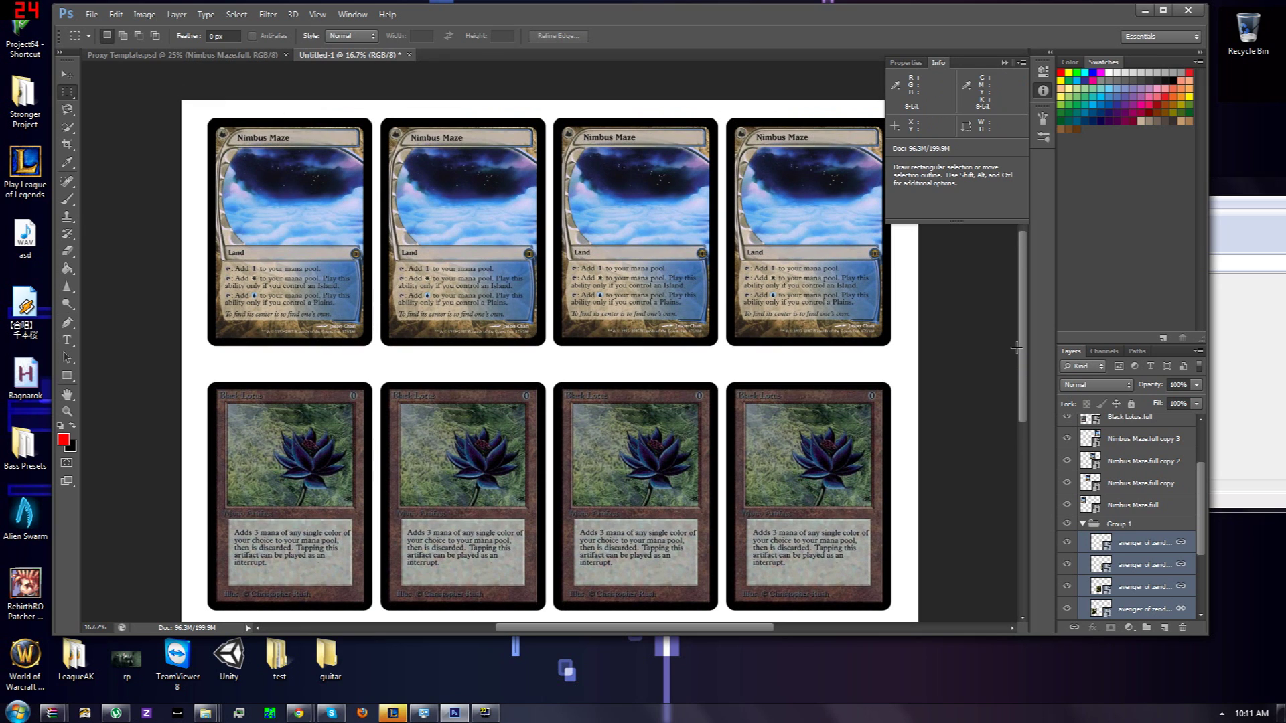
{"action": "left_click_drag", "start_coordinate": [1019, 344], "coordinate": [1021, 365]}
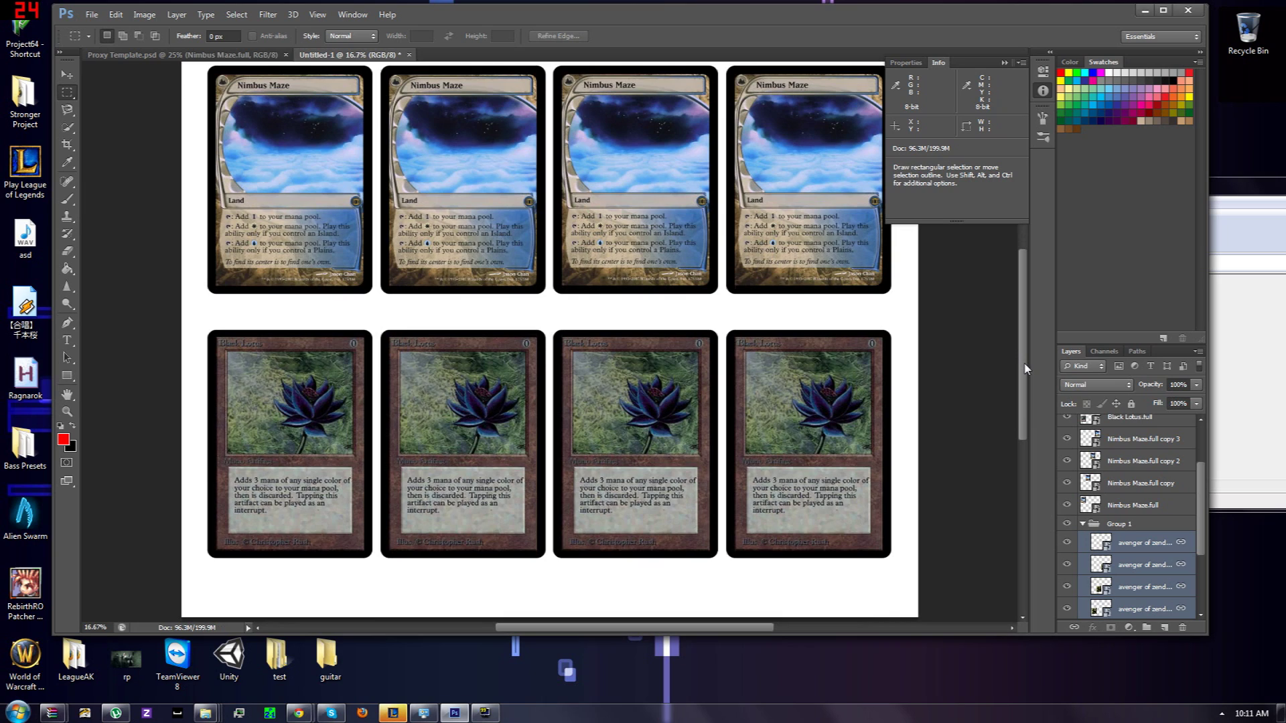